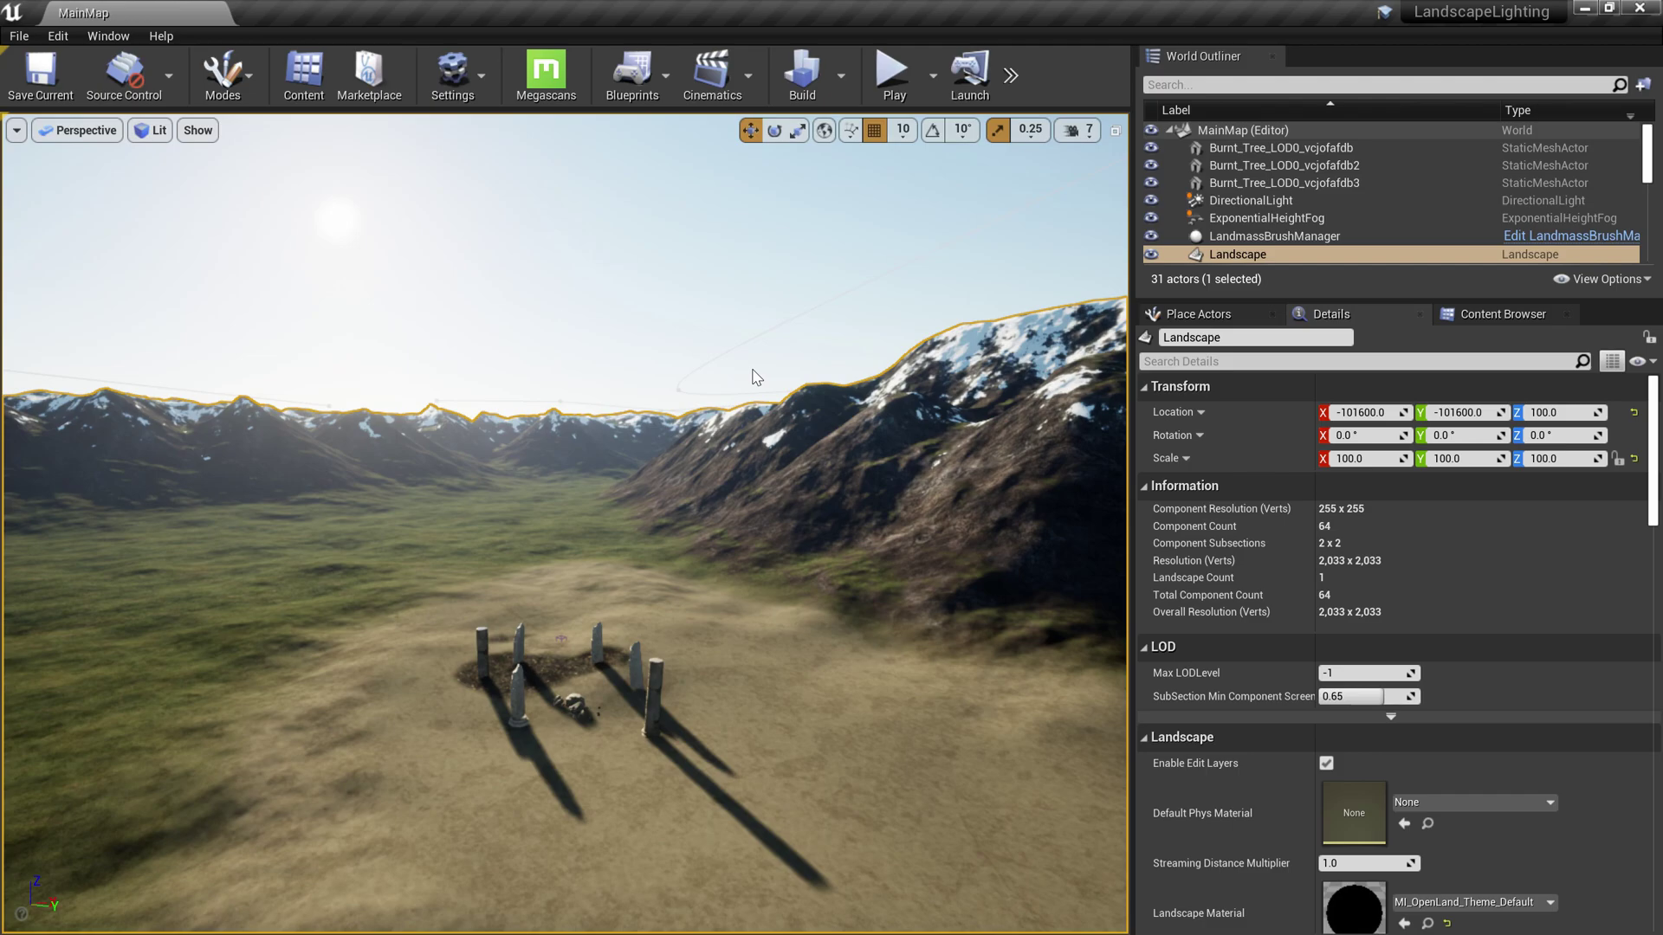
Open the project settings and search for the ray tracing options.
left_click(55, 35)
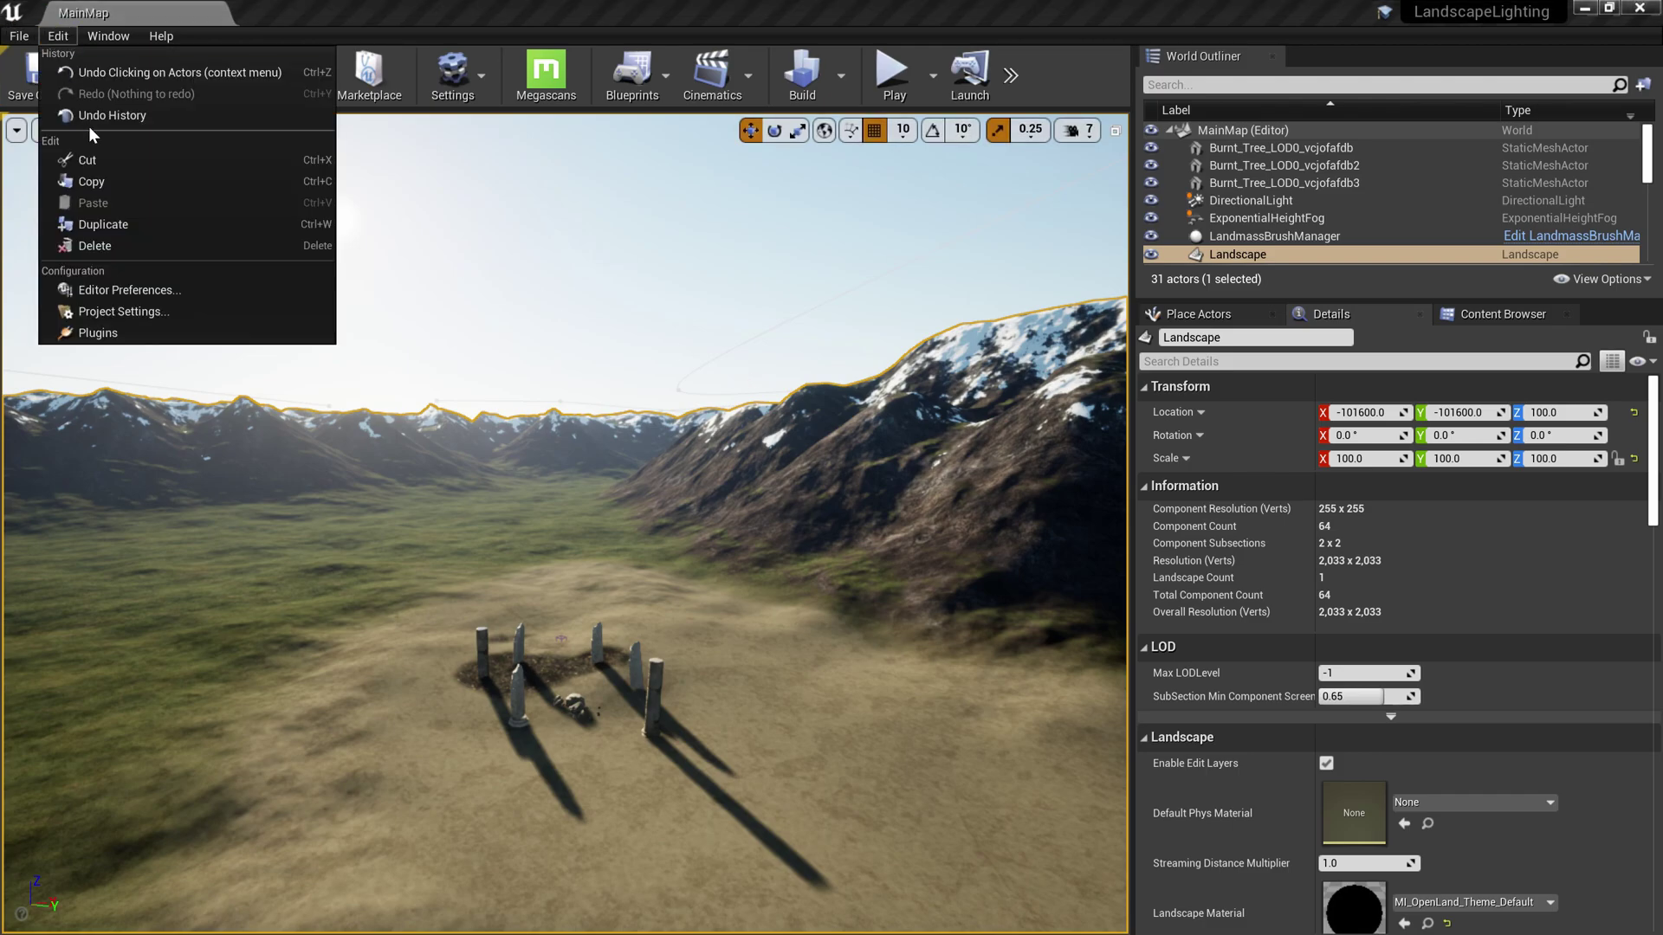
left_click(138, 313)
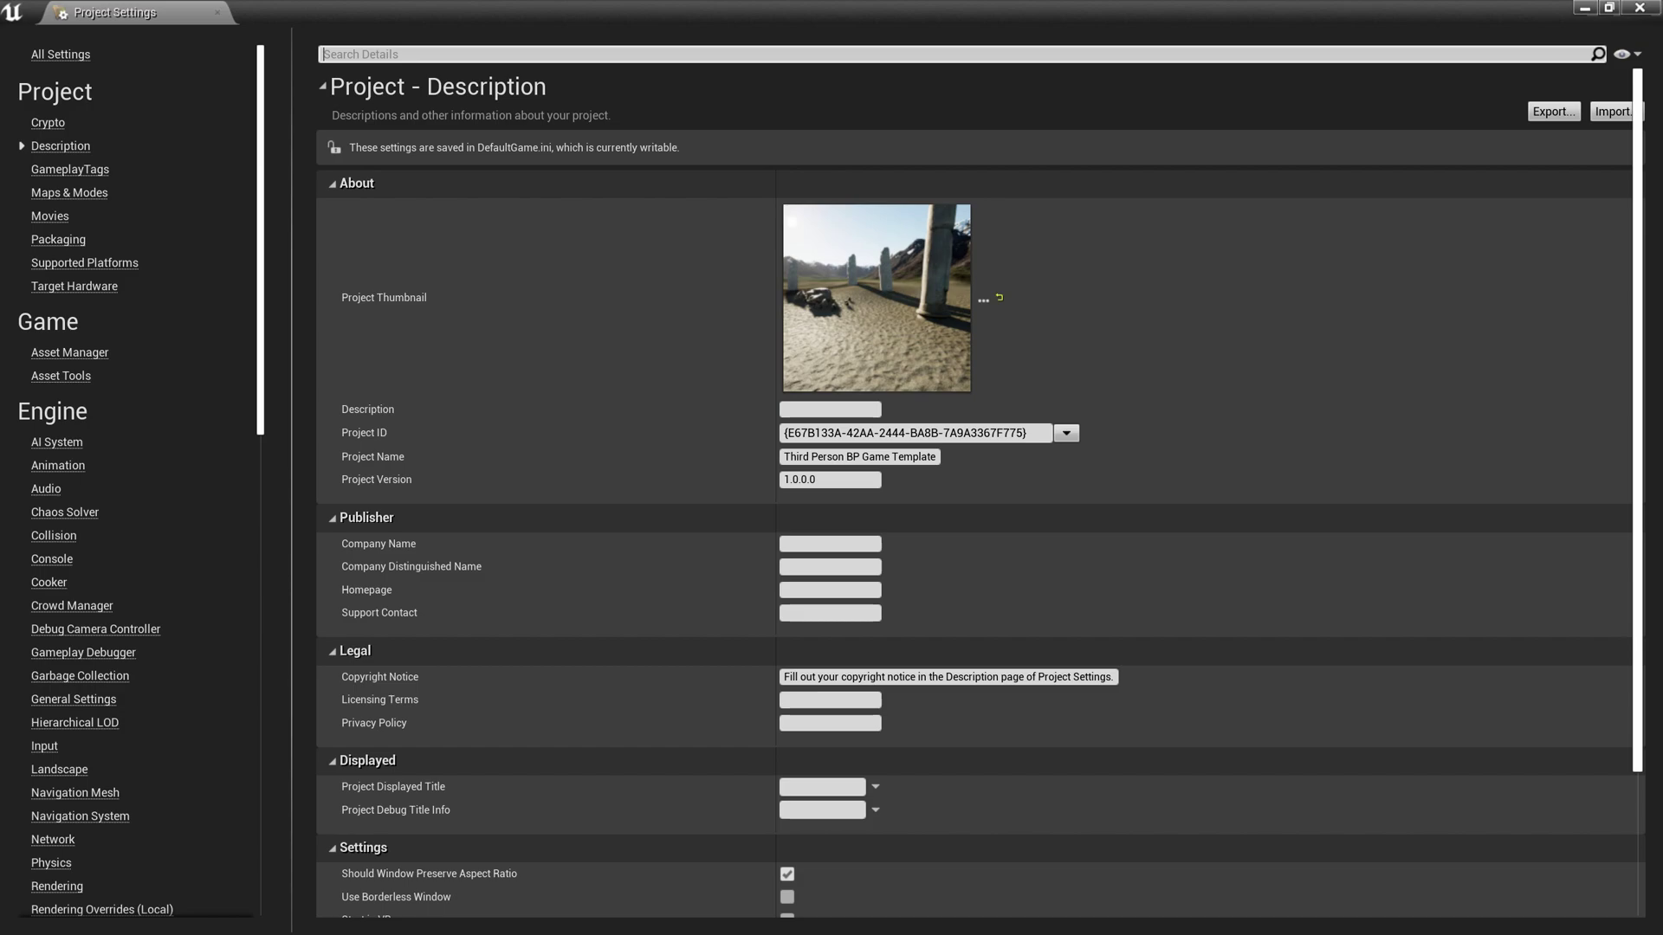
type("ray tra")
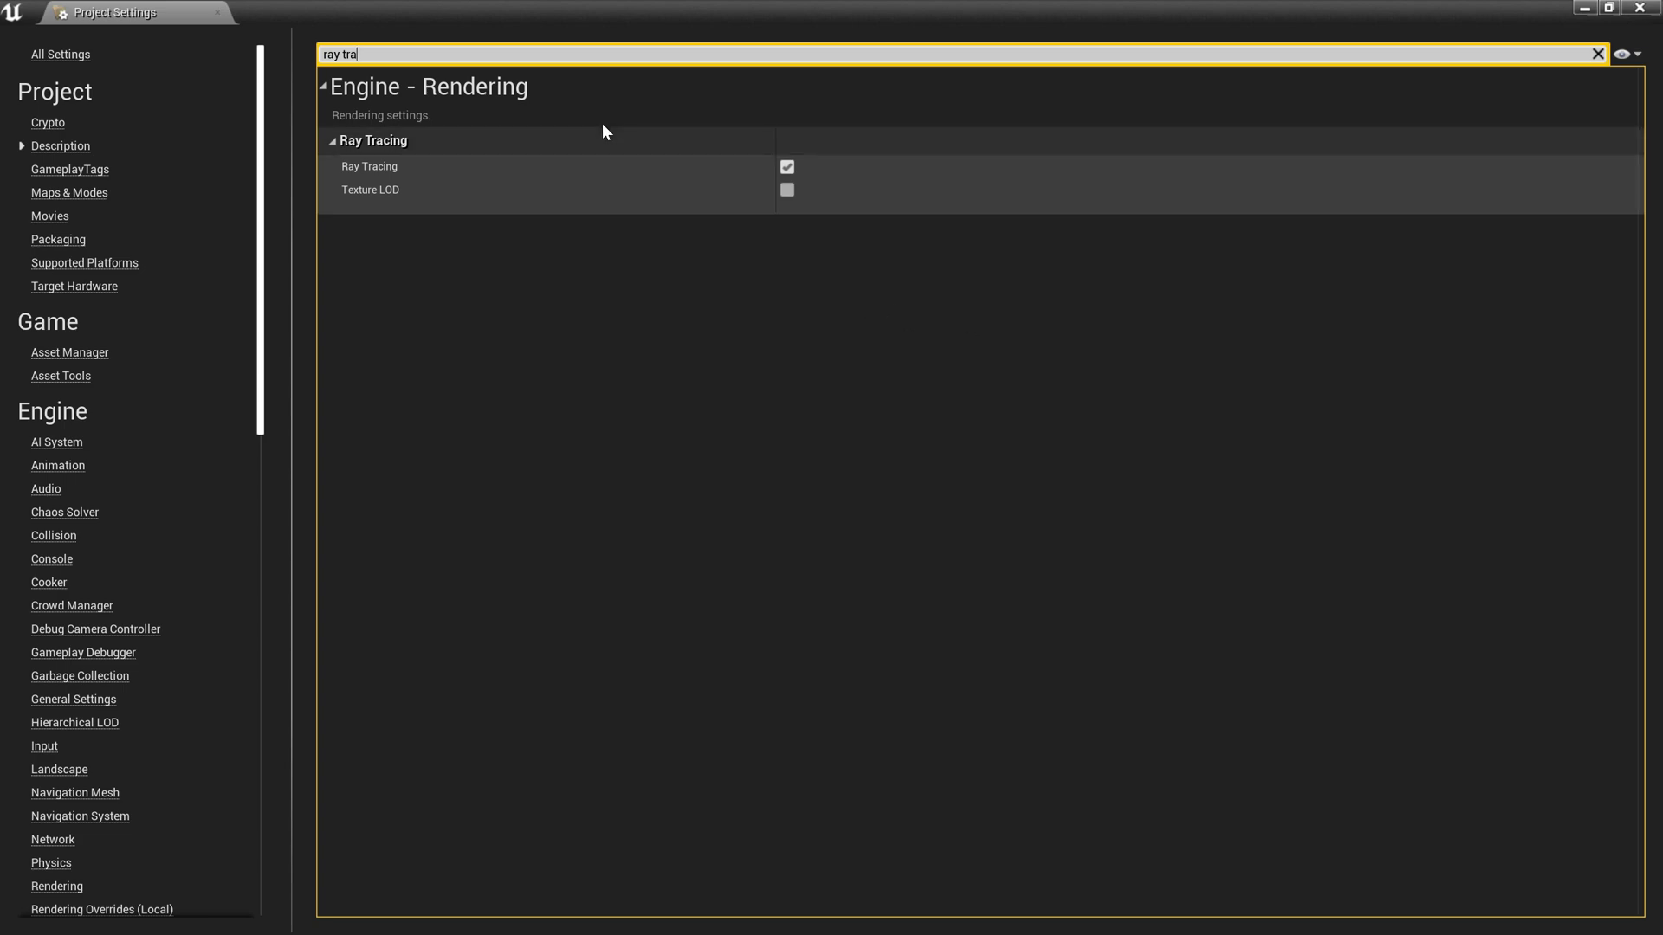
Search the project settings for Default RHI, review its available options, clear the search and close the settings.
left_click(466, 54)
key("ctrl+a")
type("default rh")
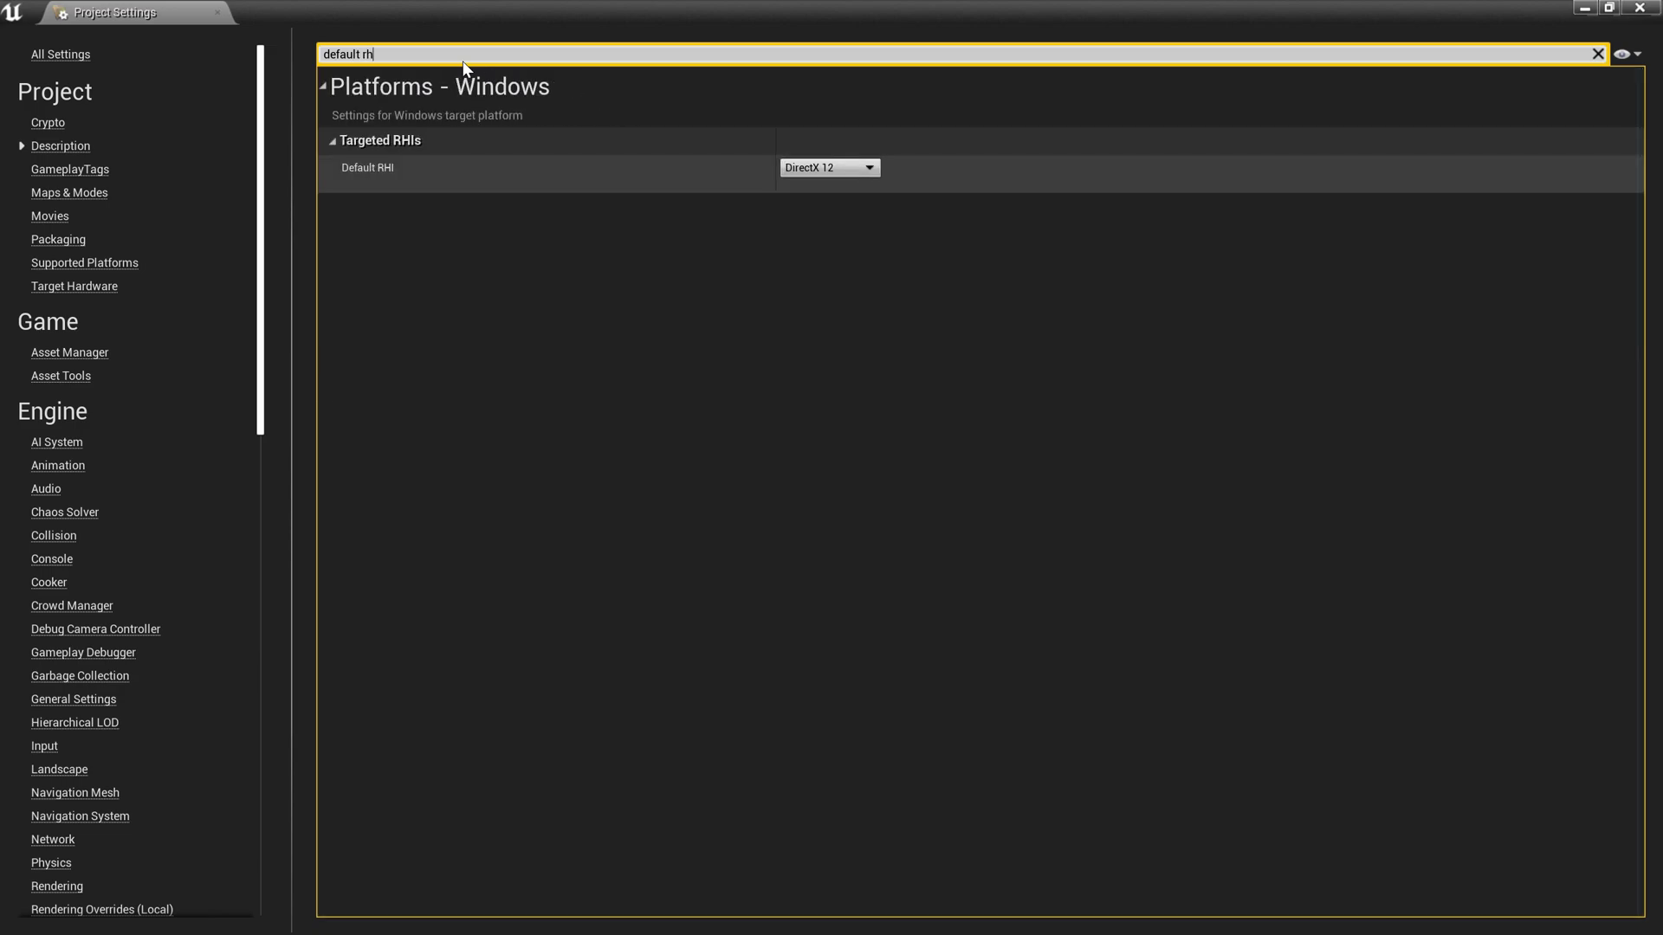
type("i")
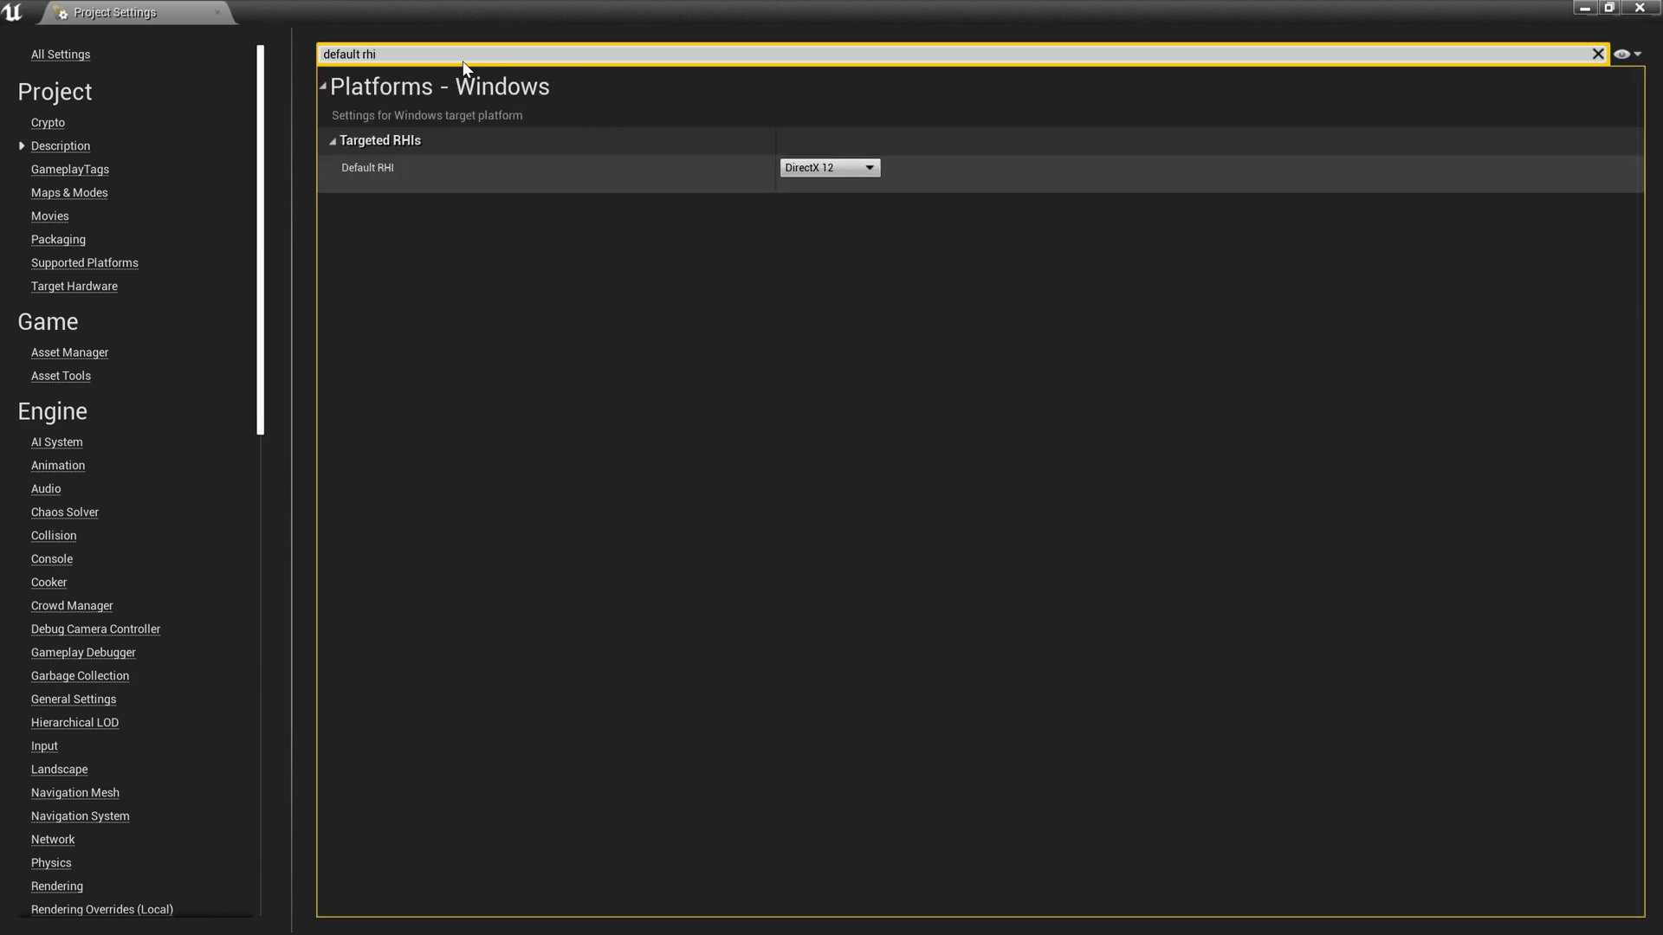
left_click(844, 168)
left_click(1082, 249)
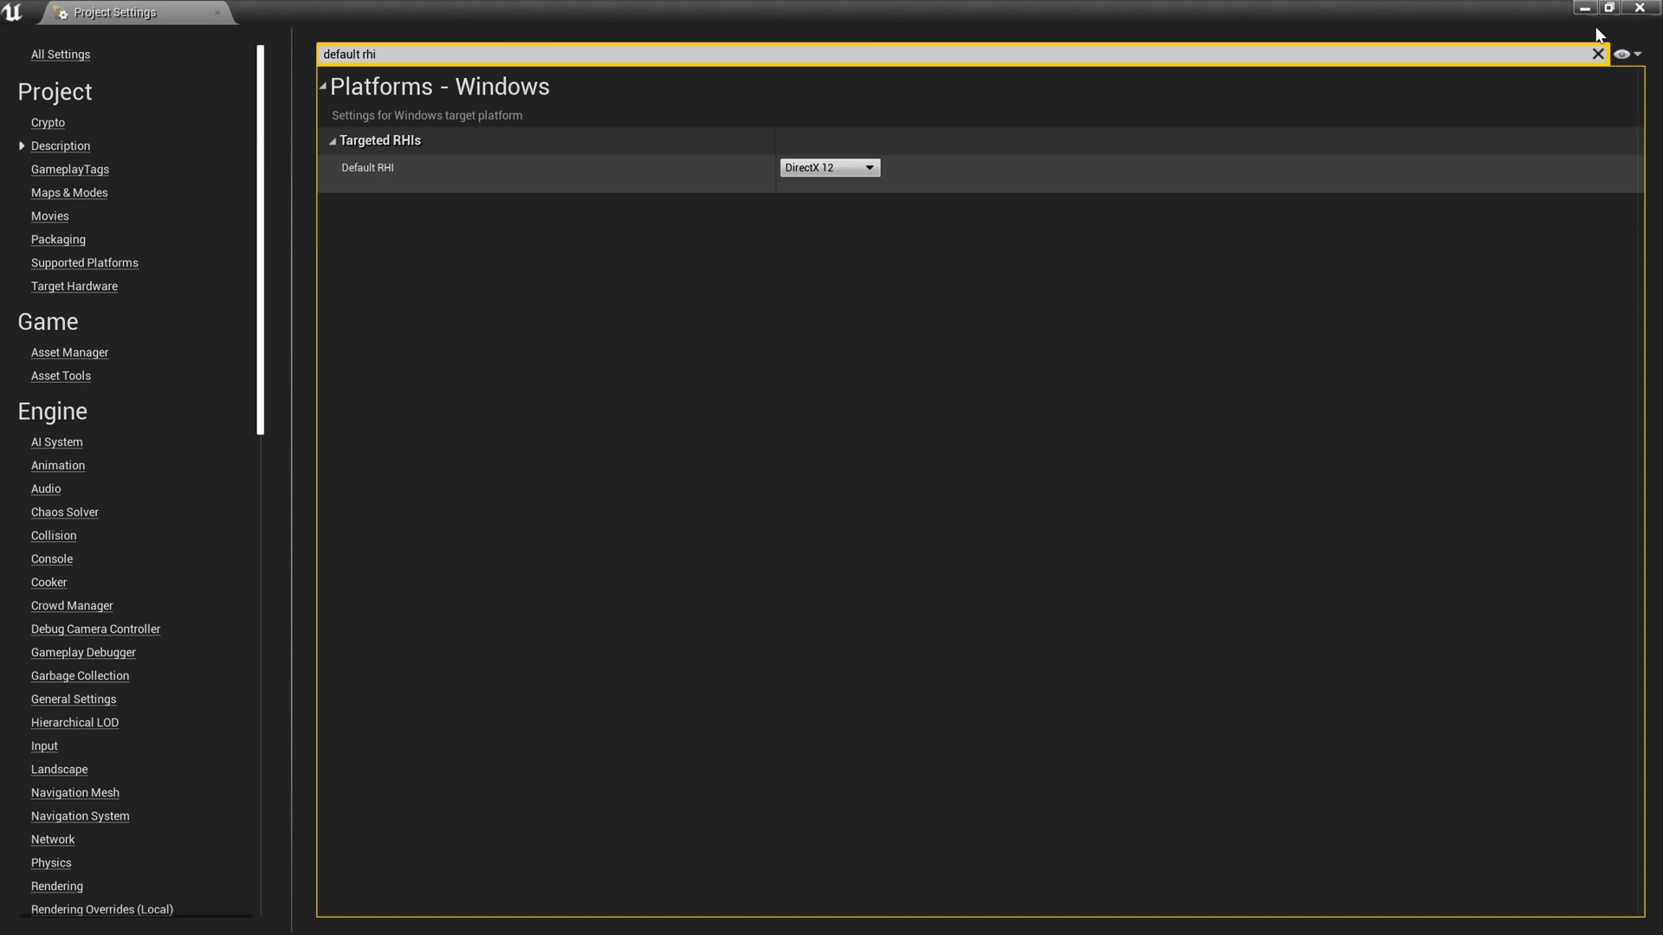
left_click(1598, 54)
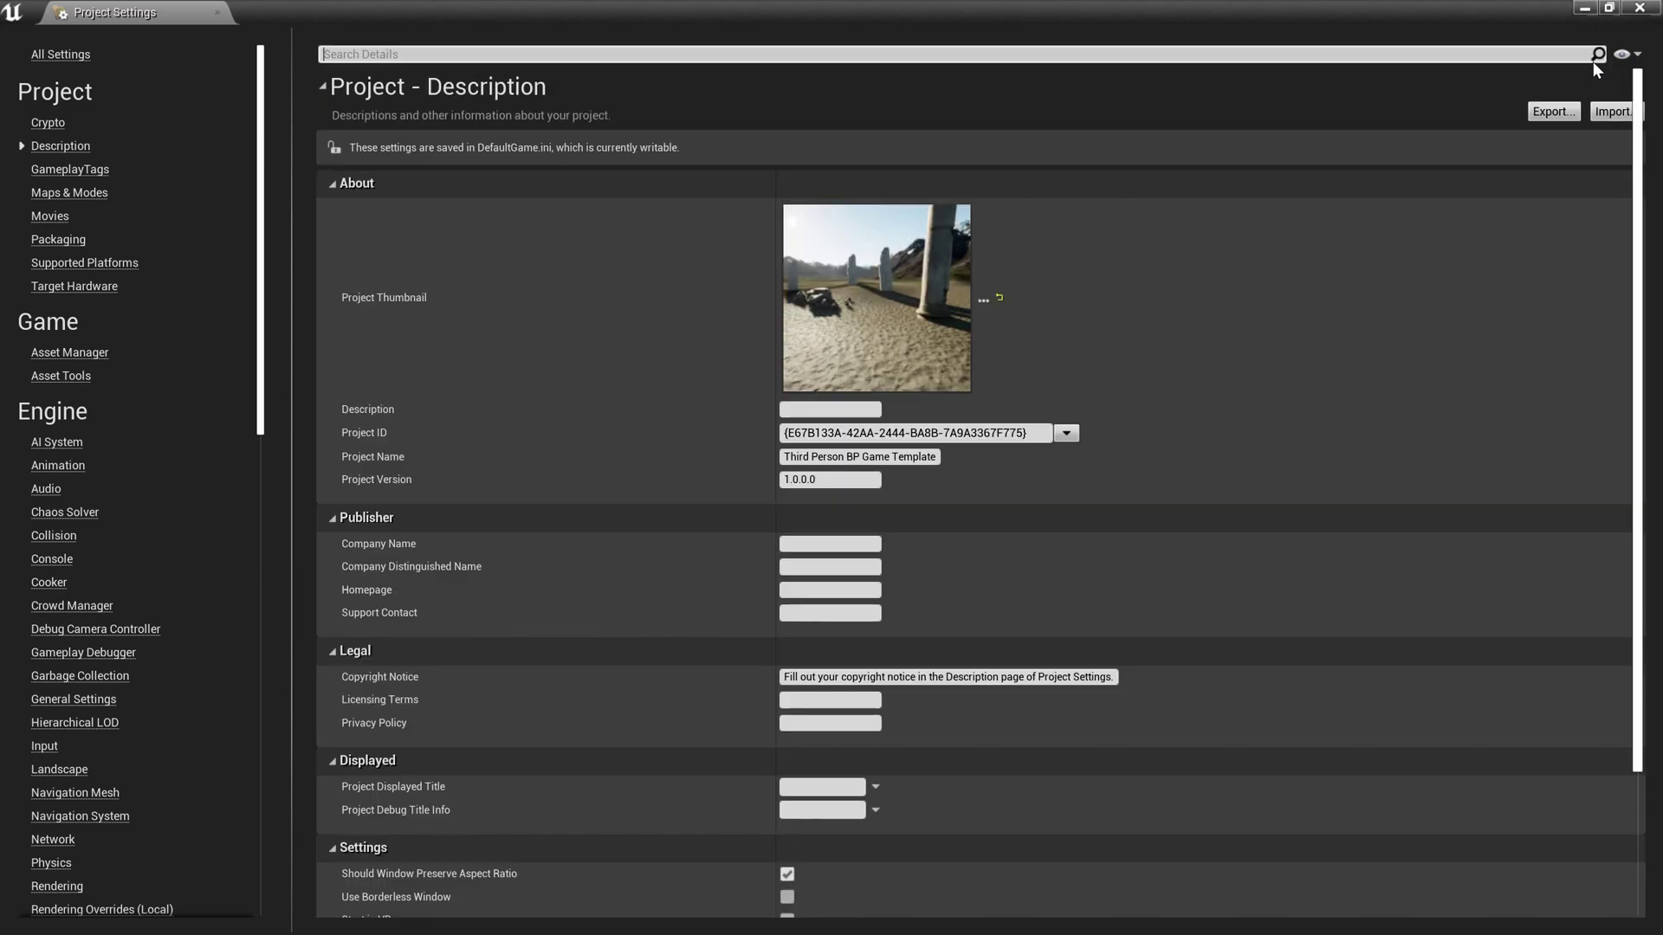
left_click(217, 12)
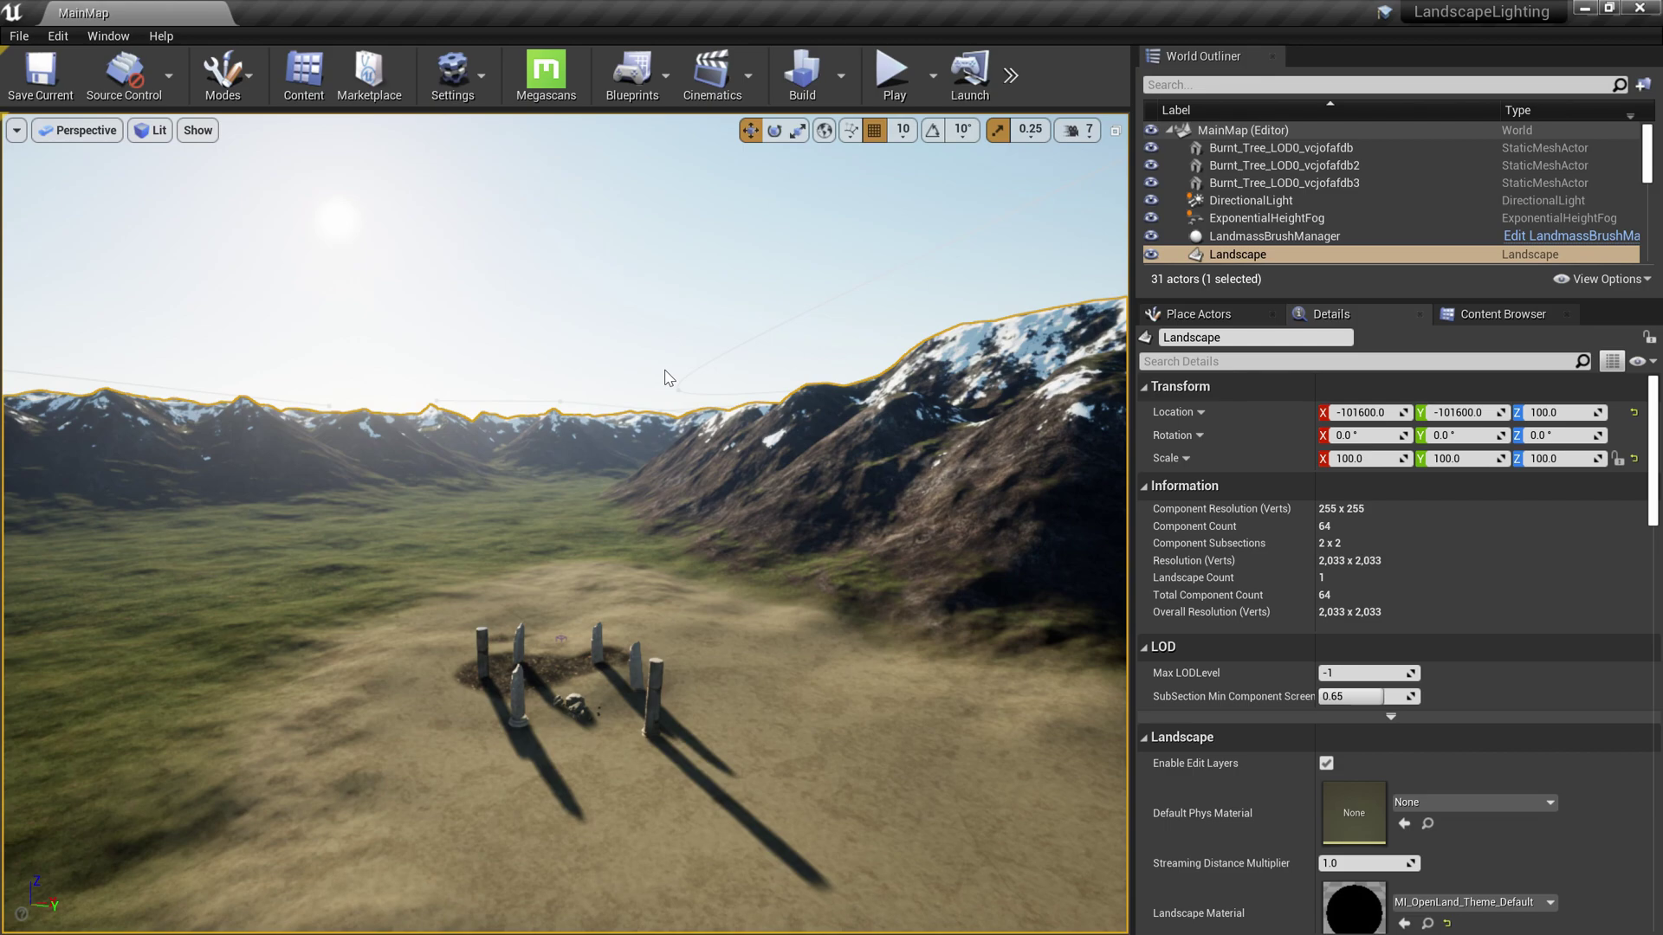
Examine the shadows around the stone columns and across the valley from several distances.
right_click_drag(669, 378, 793, 557)
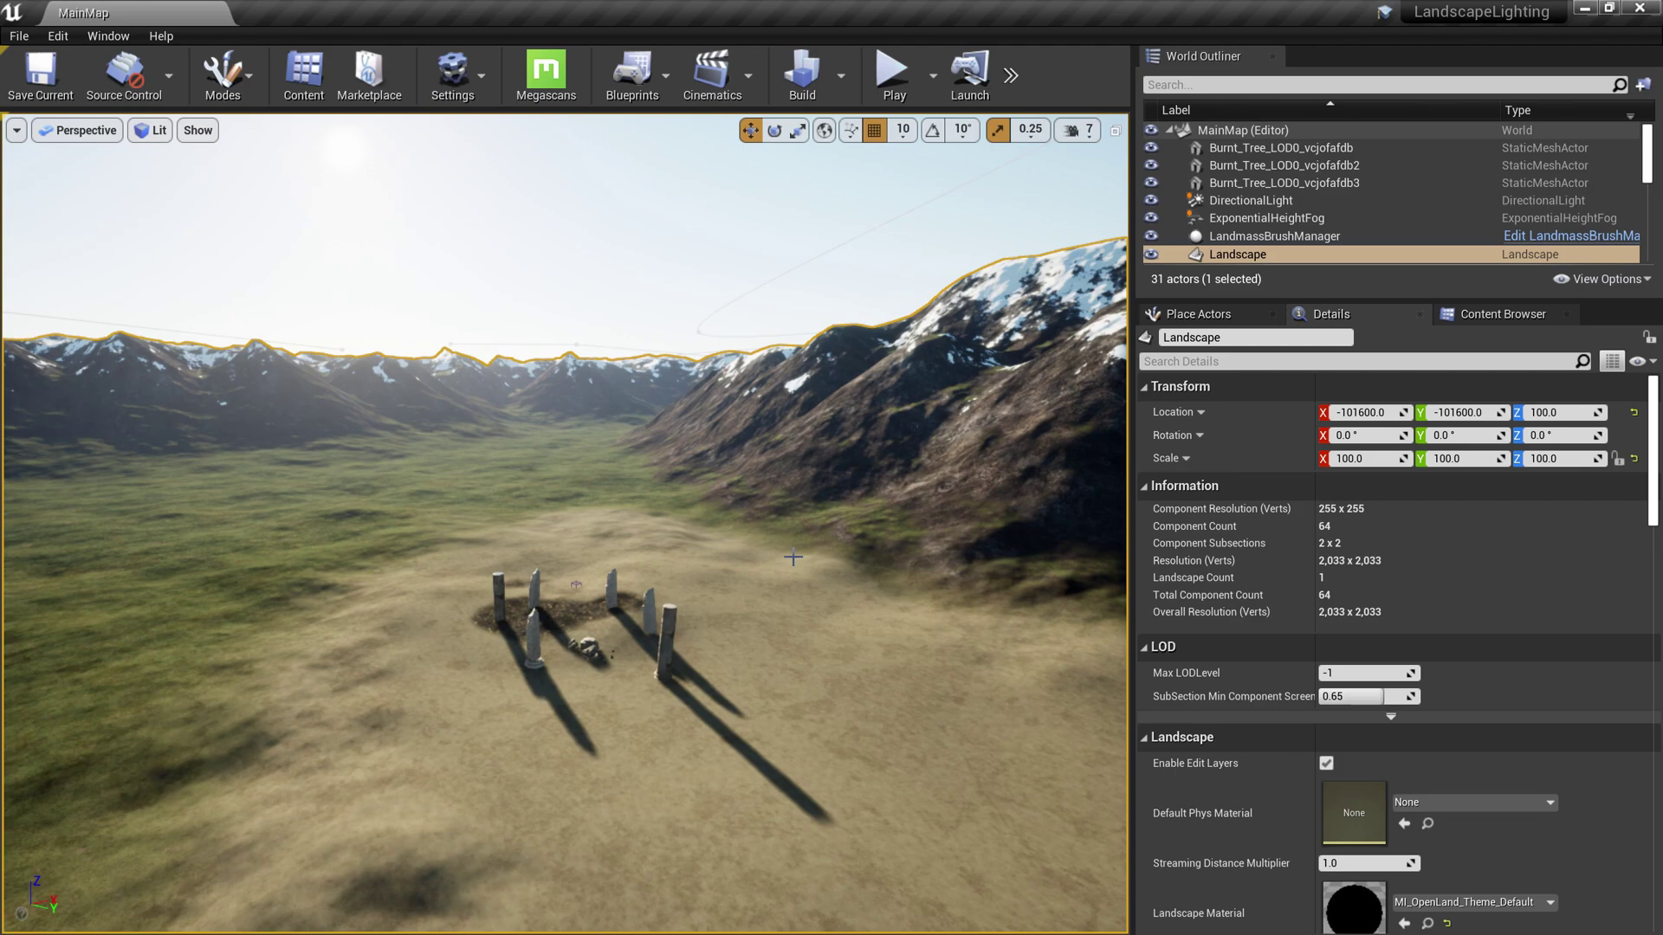
right_click_drag(794, 557, 778, 520)
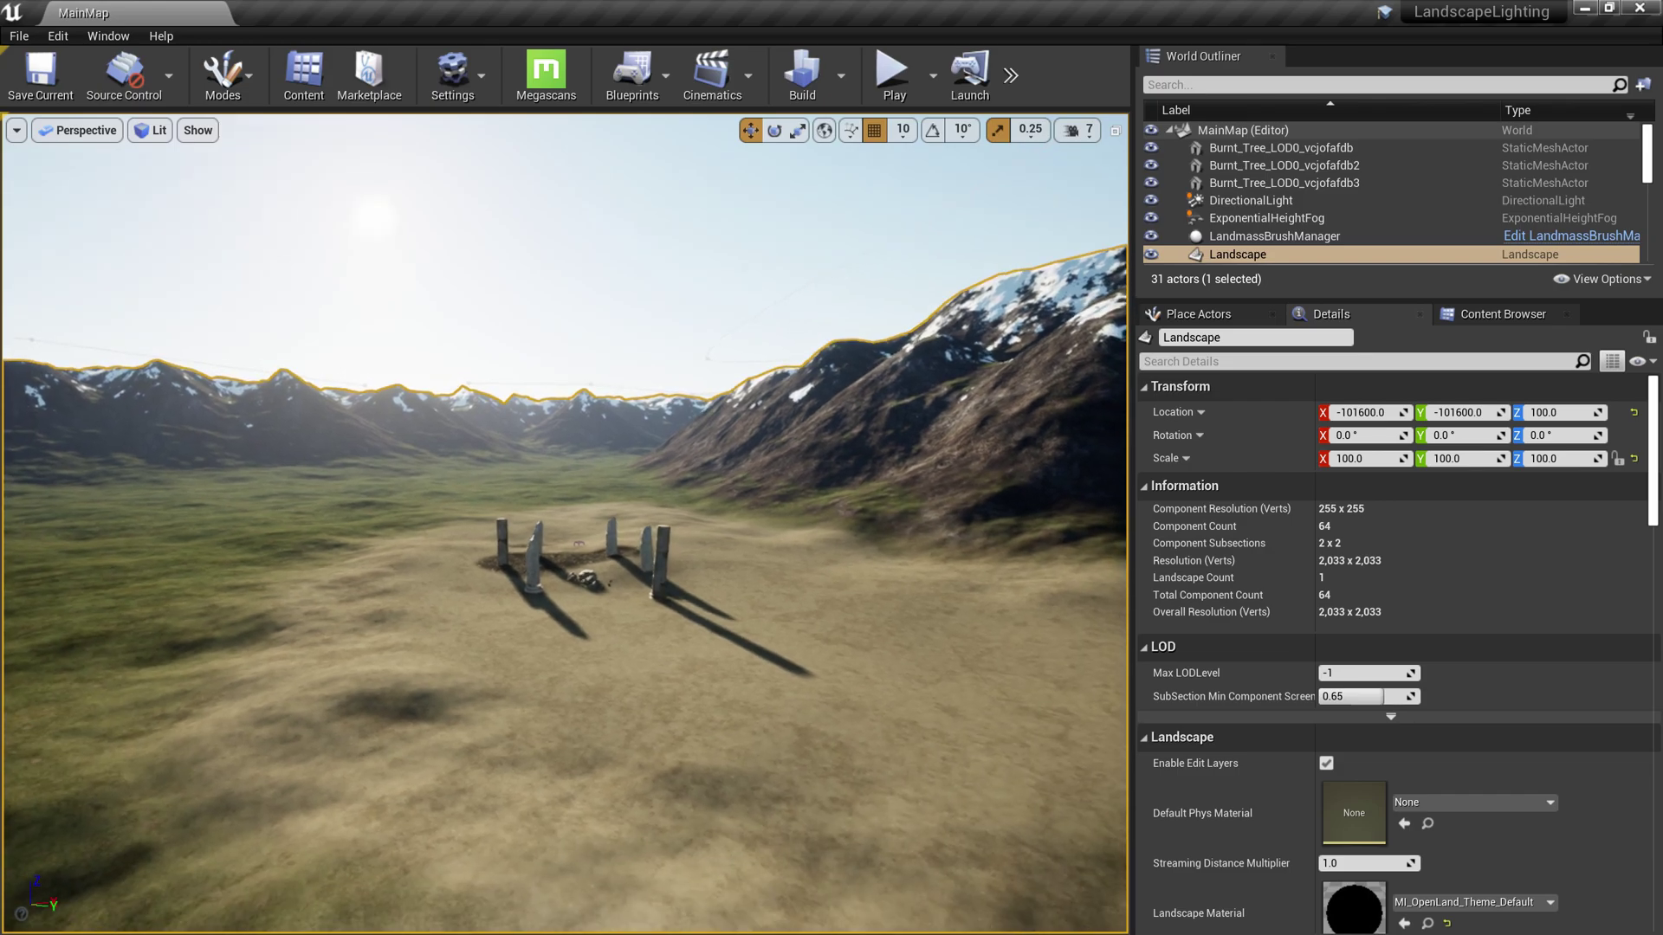
key("s")
key("w")
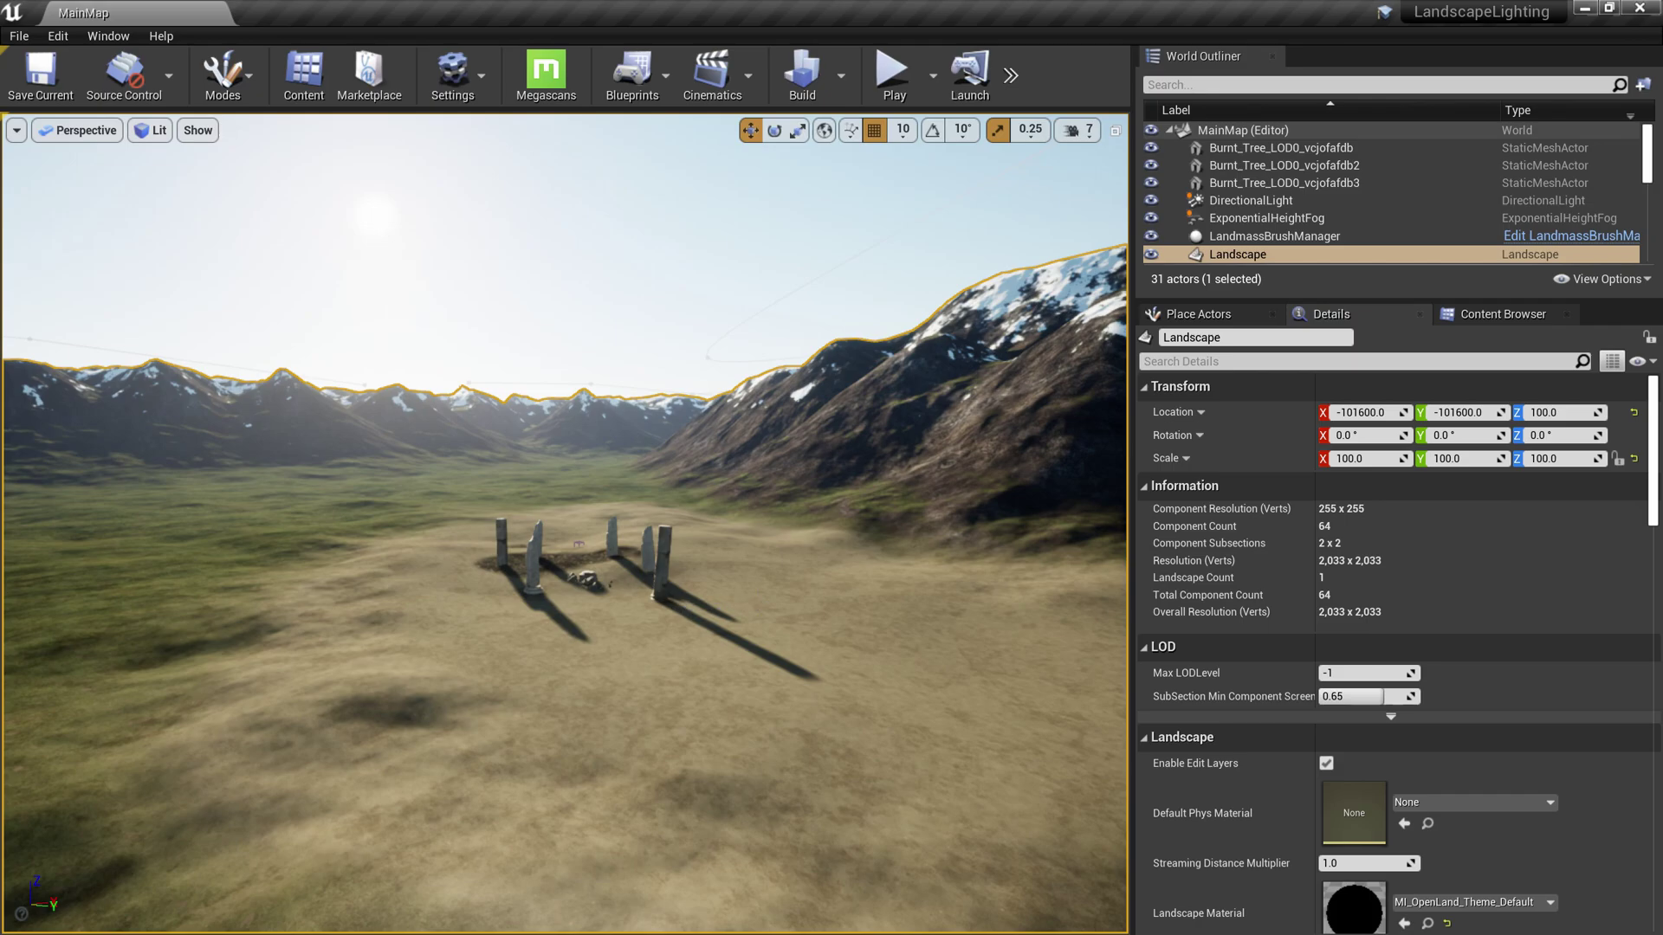
key("s")
key("s")
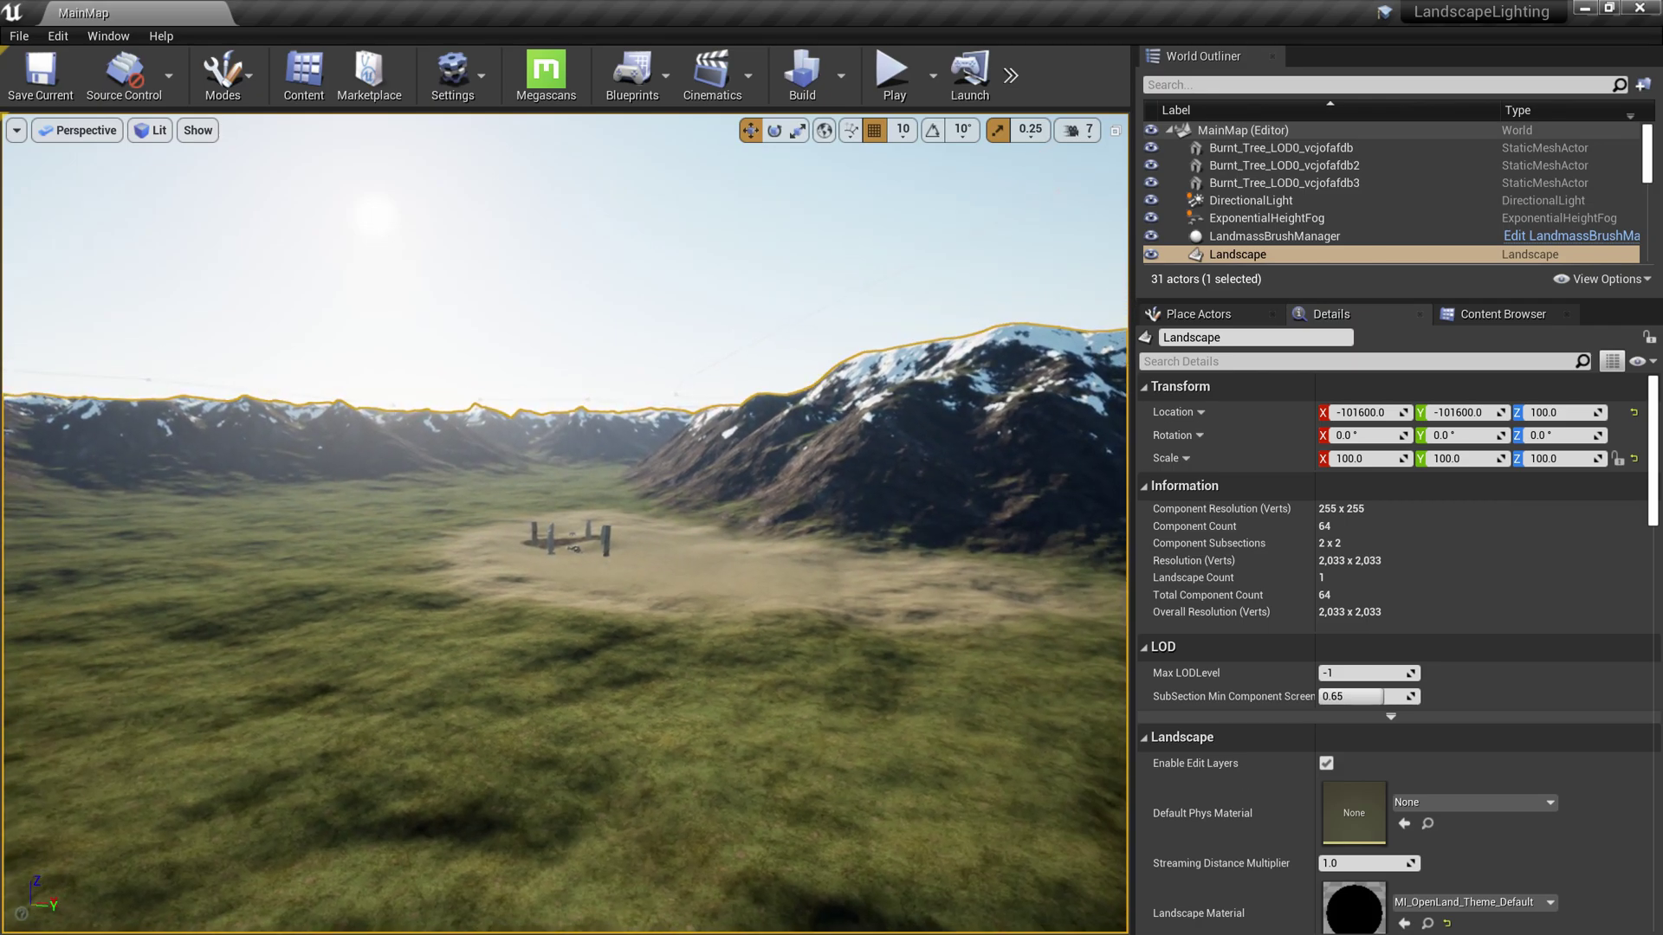
key("w")
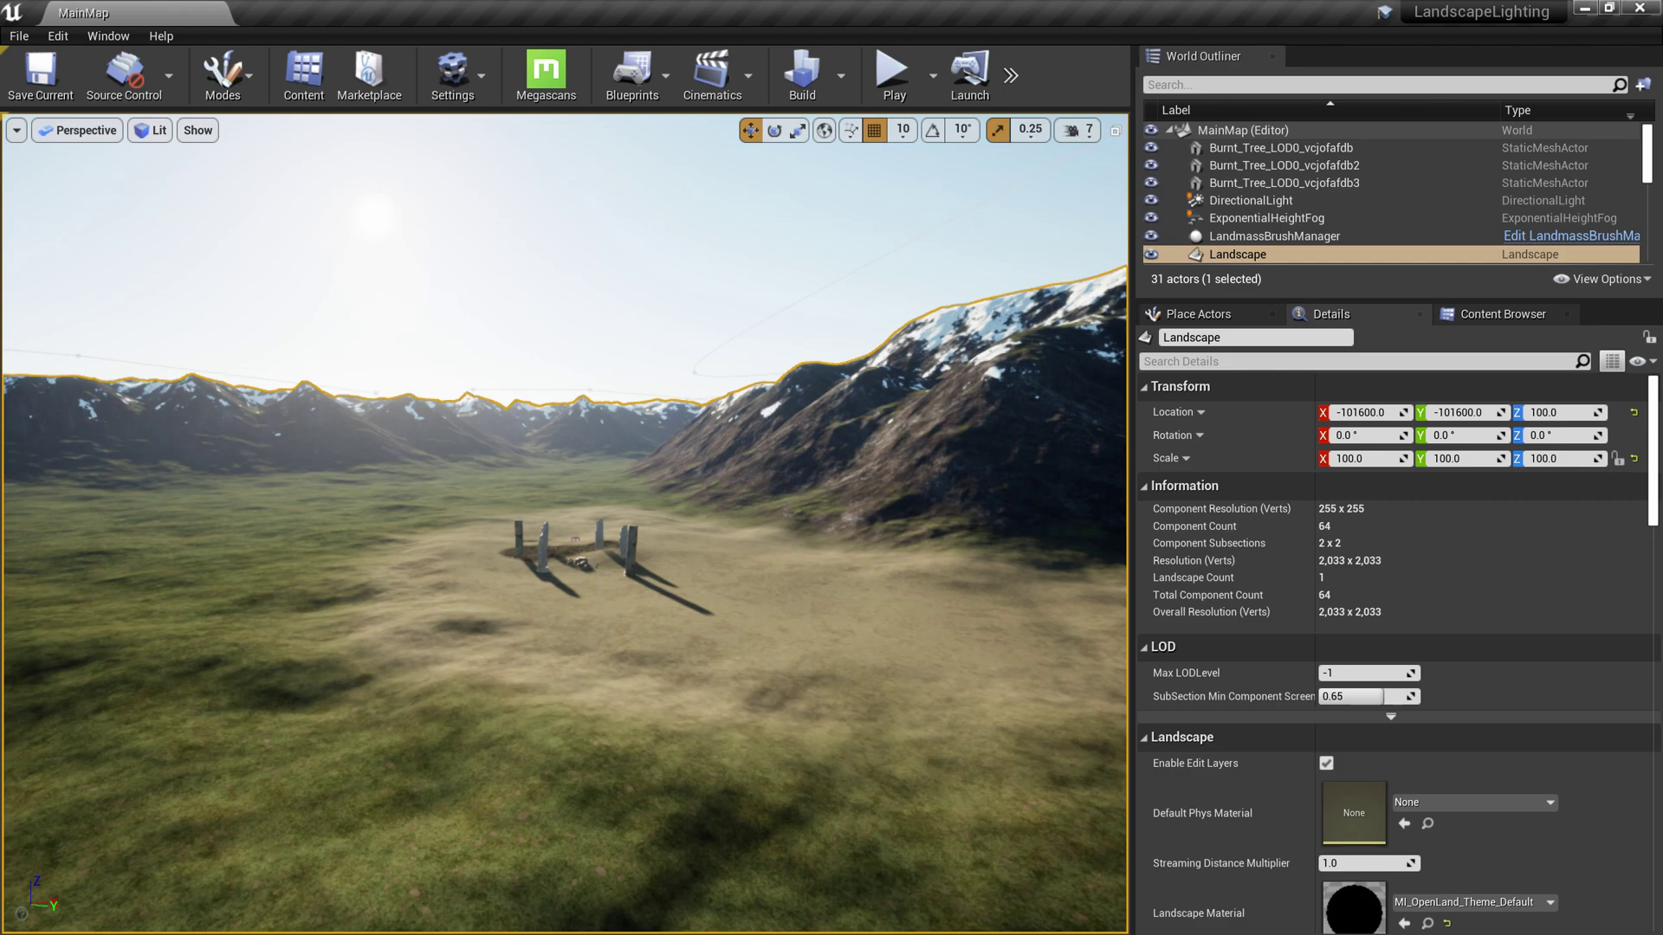
right_click_drag(757, 601, 757, 601)
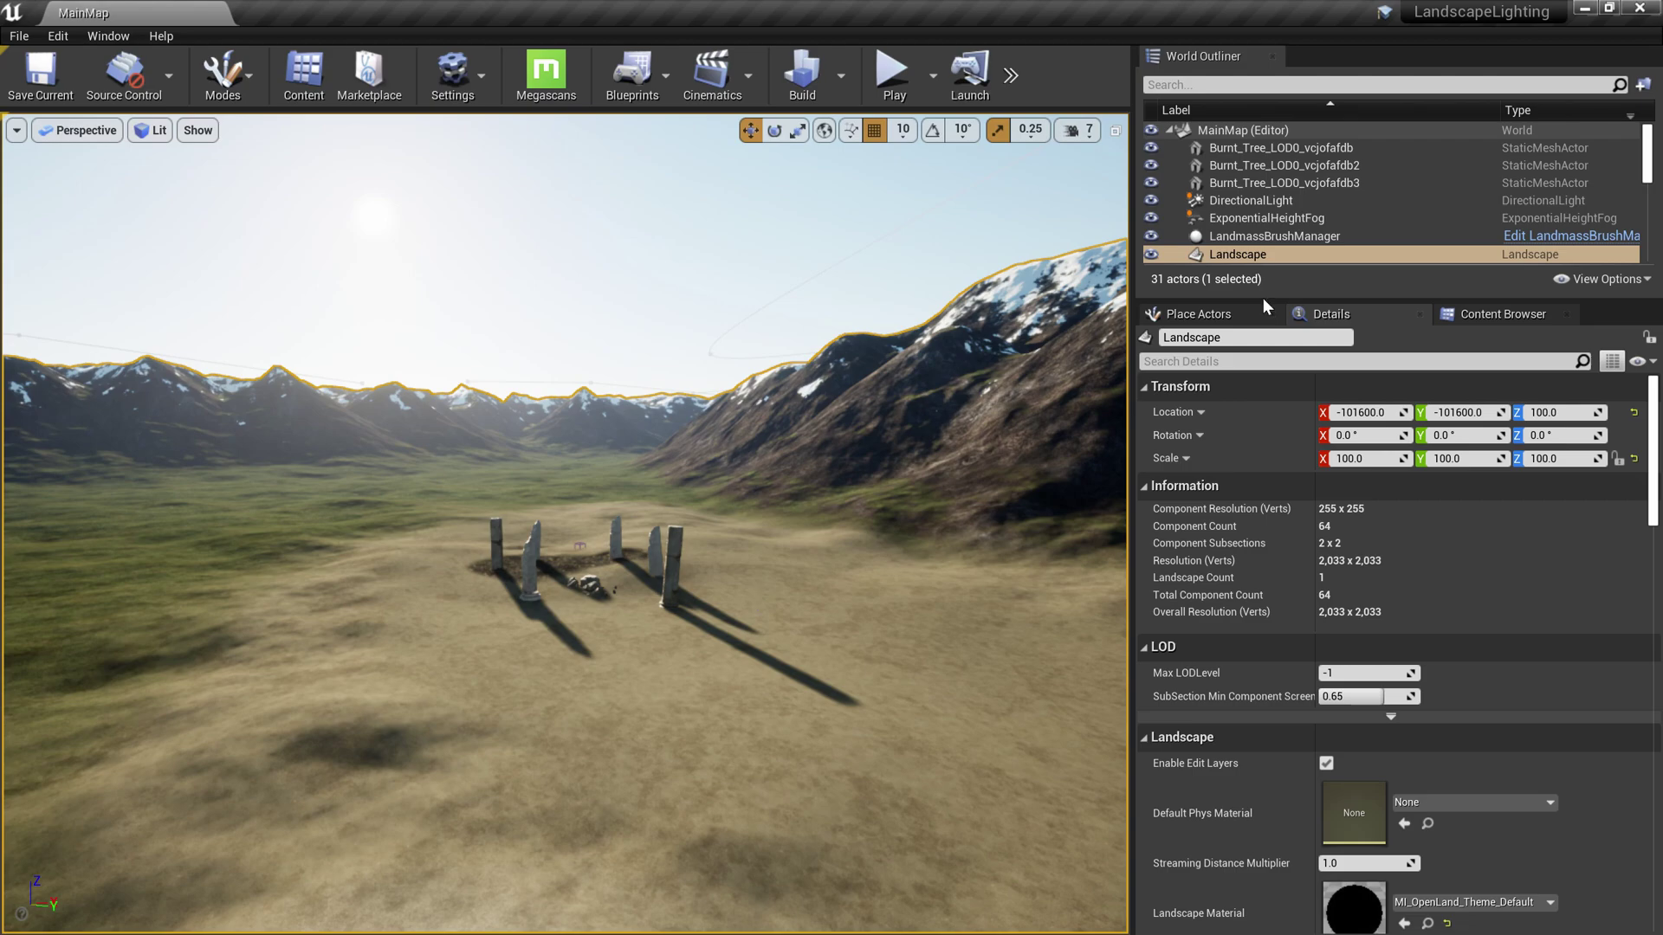
Filter the DirectionalLight's details by "ray" and enable Cast Ray Tracing Shadows.
left_click(1240, 201)
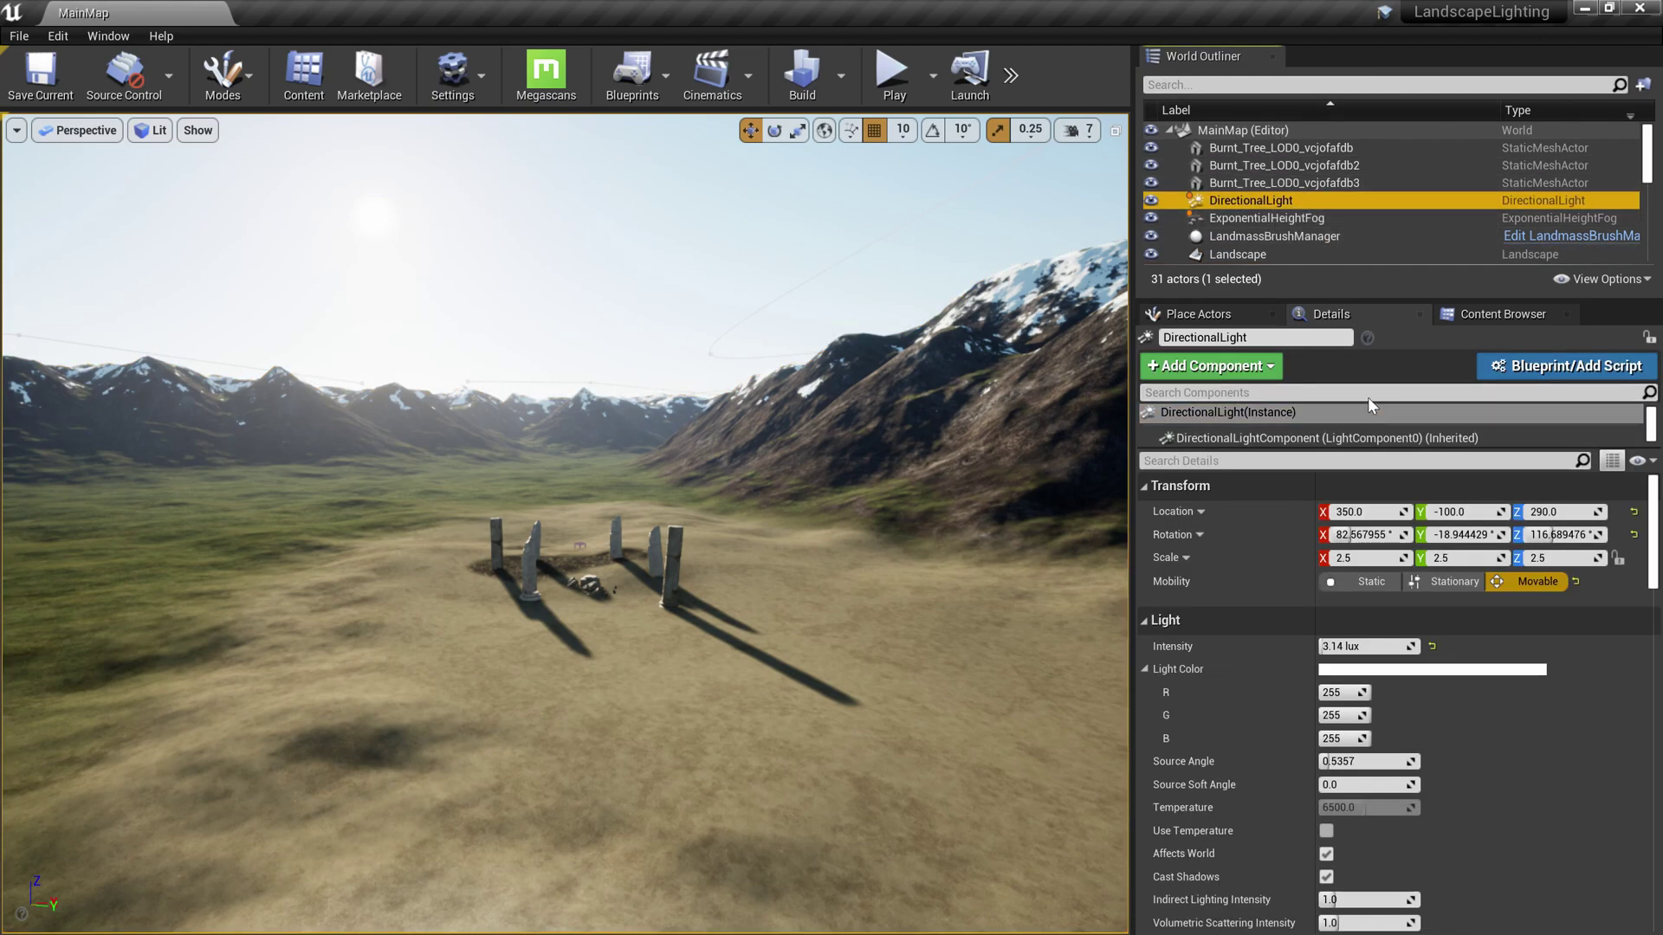
left_click(1196, 461)
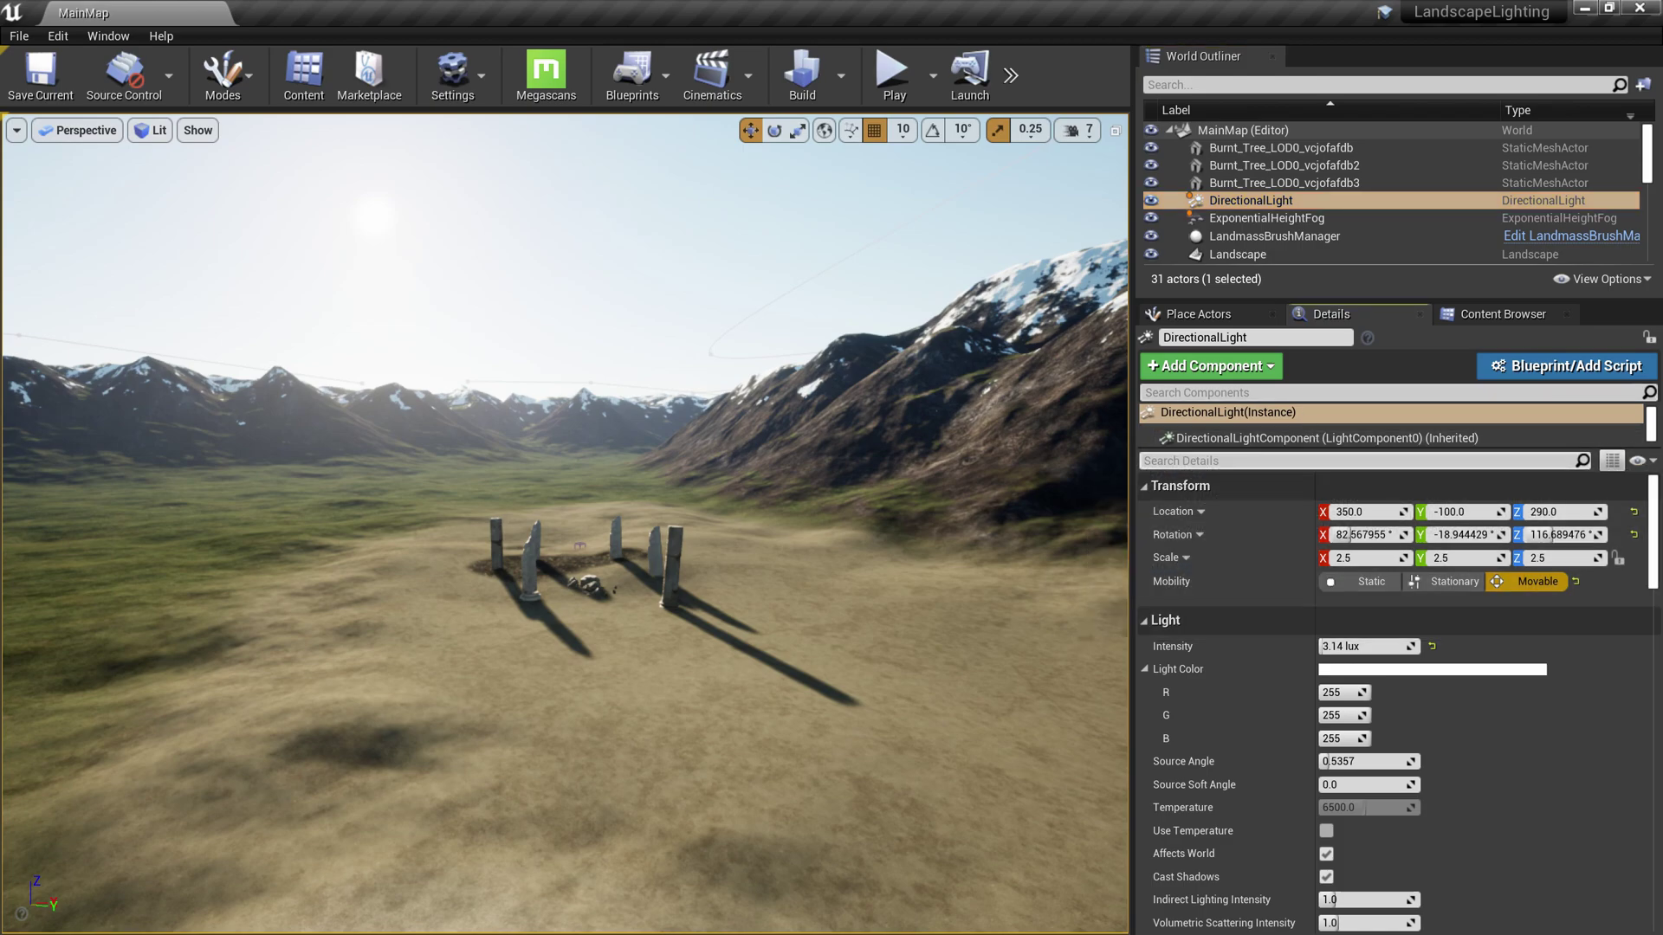
type("ray")
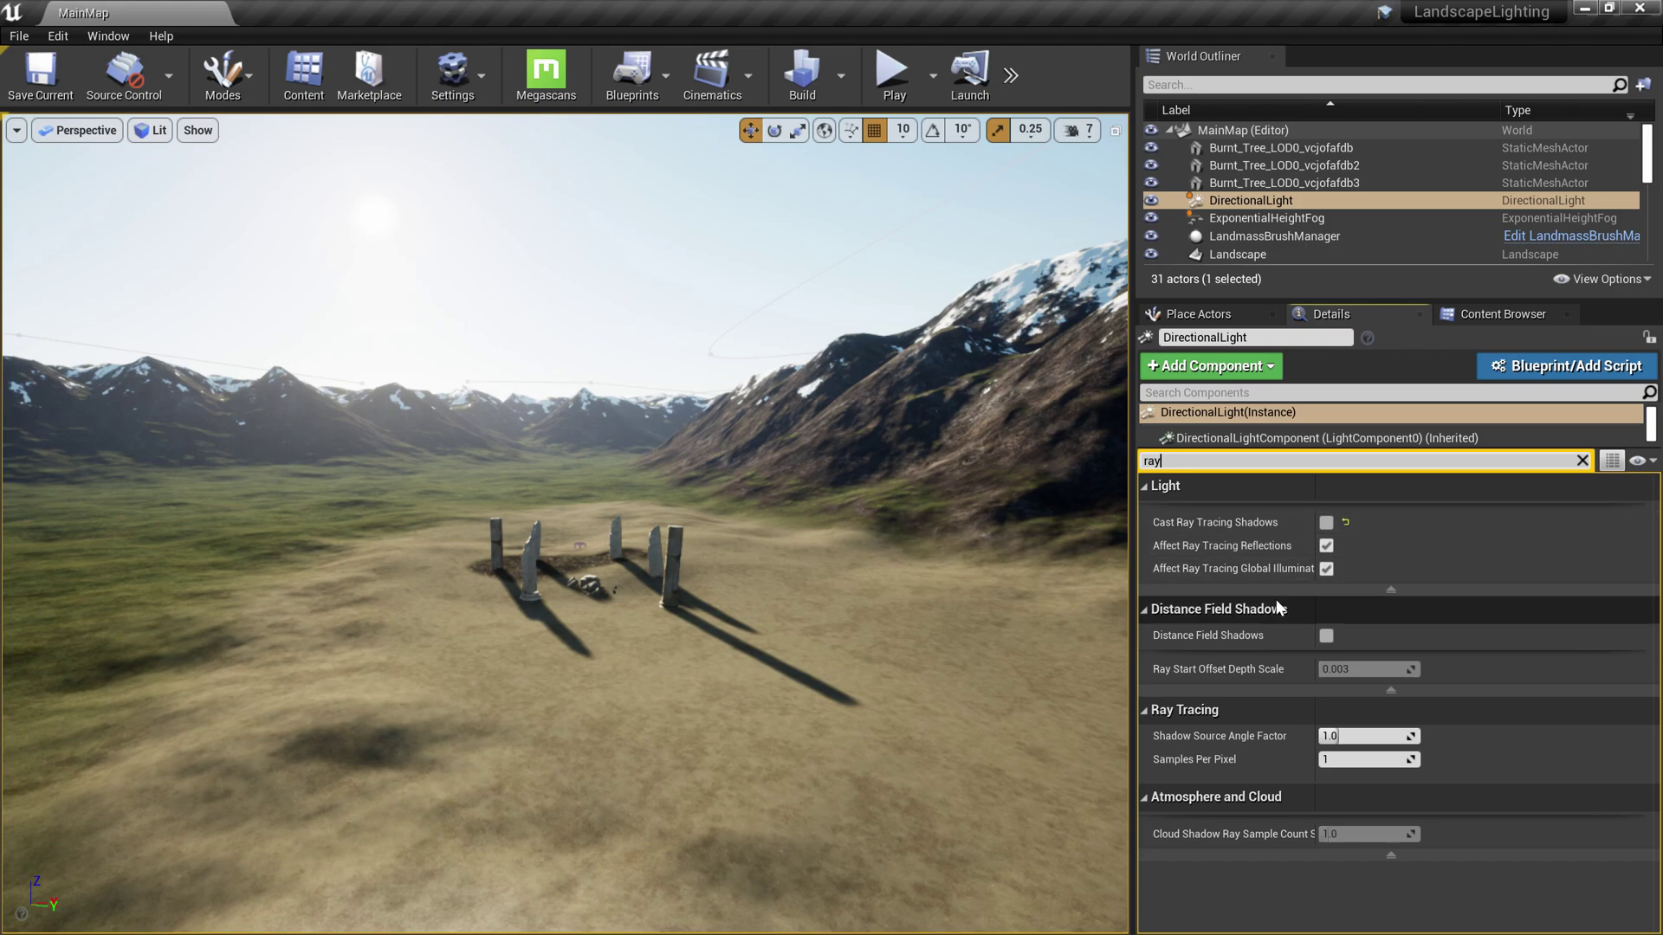
left_click(1328, 525)
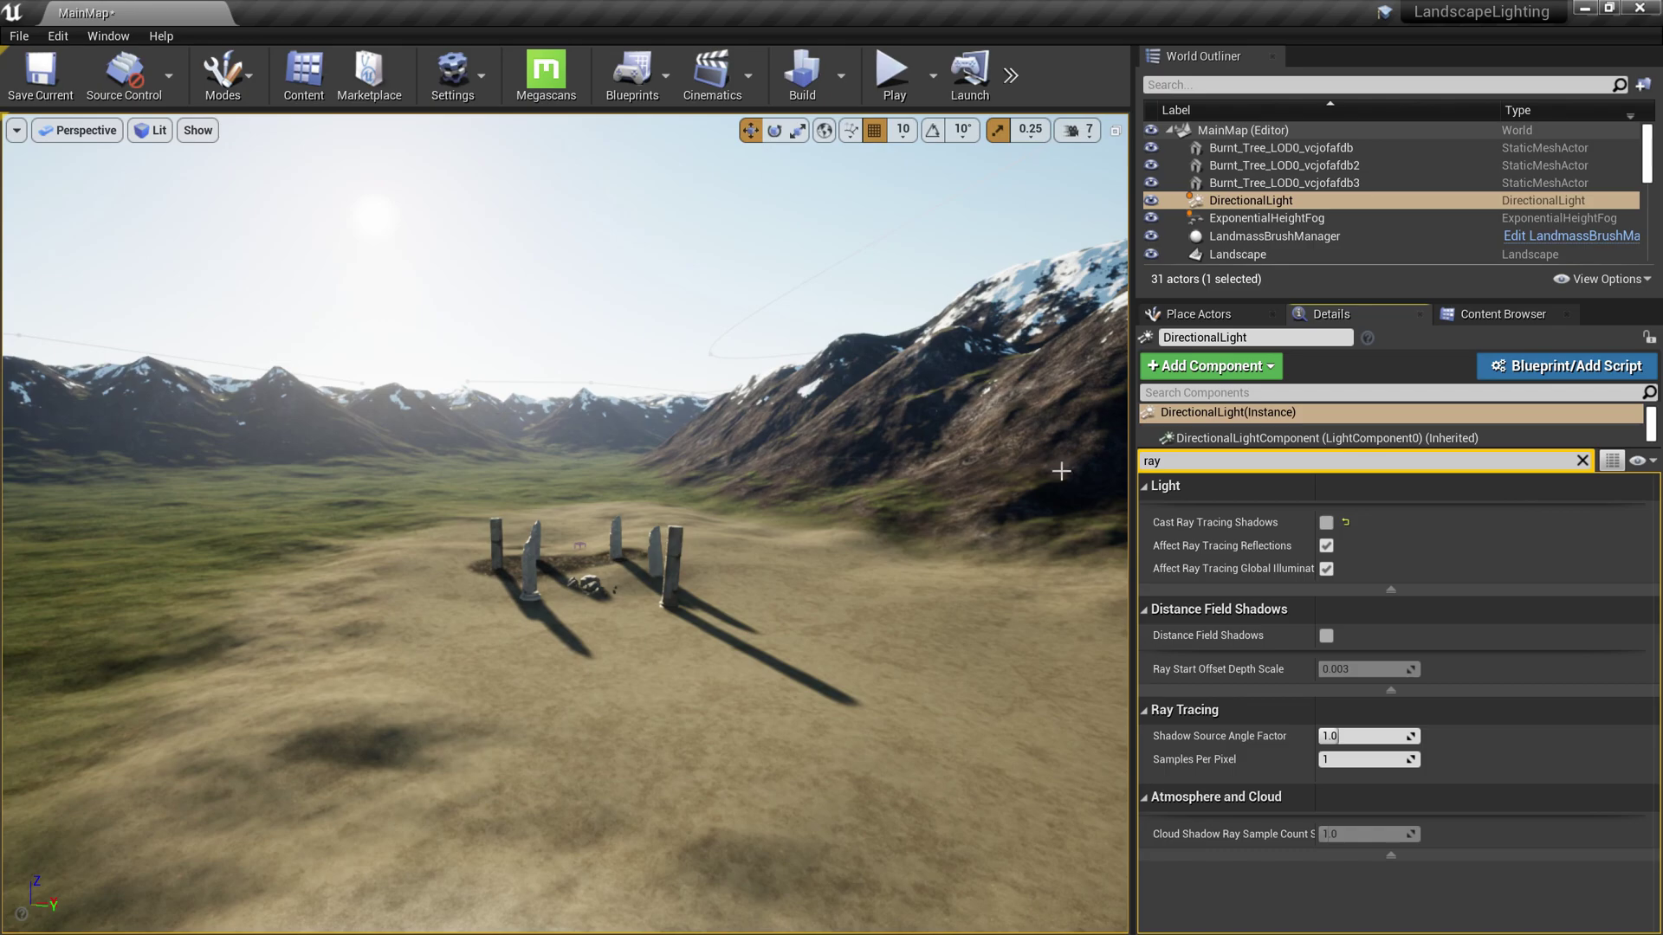
left_click(1326, 523)
left_click(1330, 527)
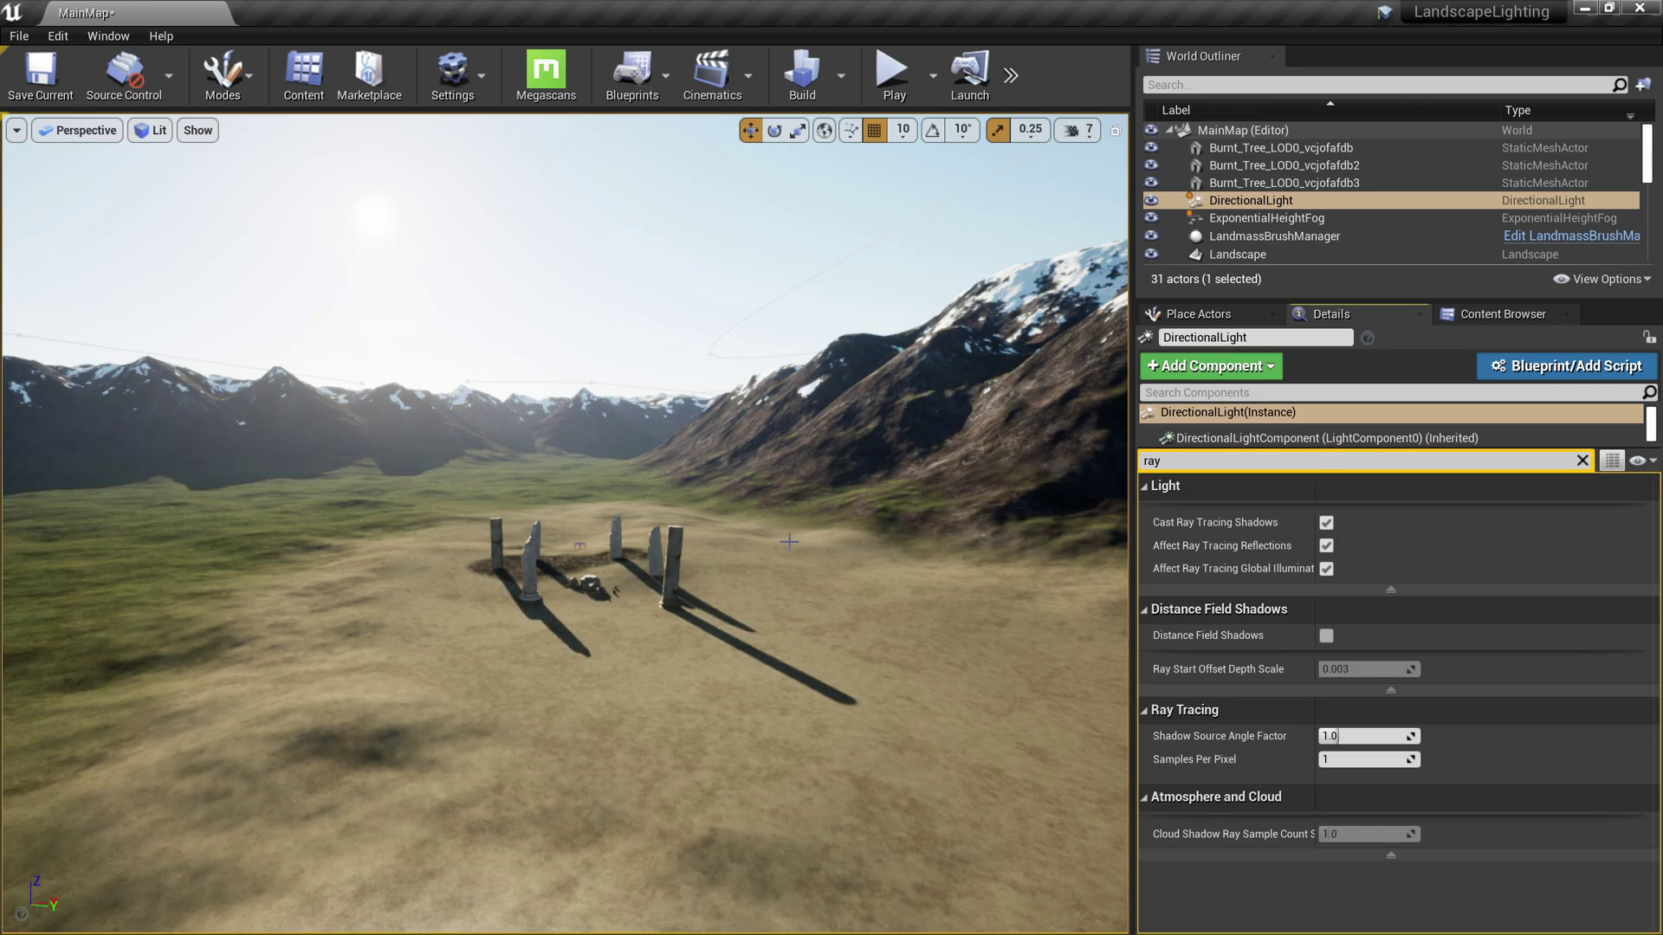
Examine the ray-traced shadows on the mountain and around the columns, with FPS and frame timing statistics shown in the viewport.
mouse_move(790, 541)
right_mouse_down()
mouse_move(1118, 538)
mouse_move(719, 535)
mouse_move(1118, 551)
right_mouse_up()
right_click_drag(970, 548, 485, 546)
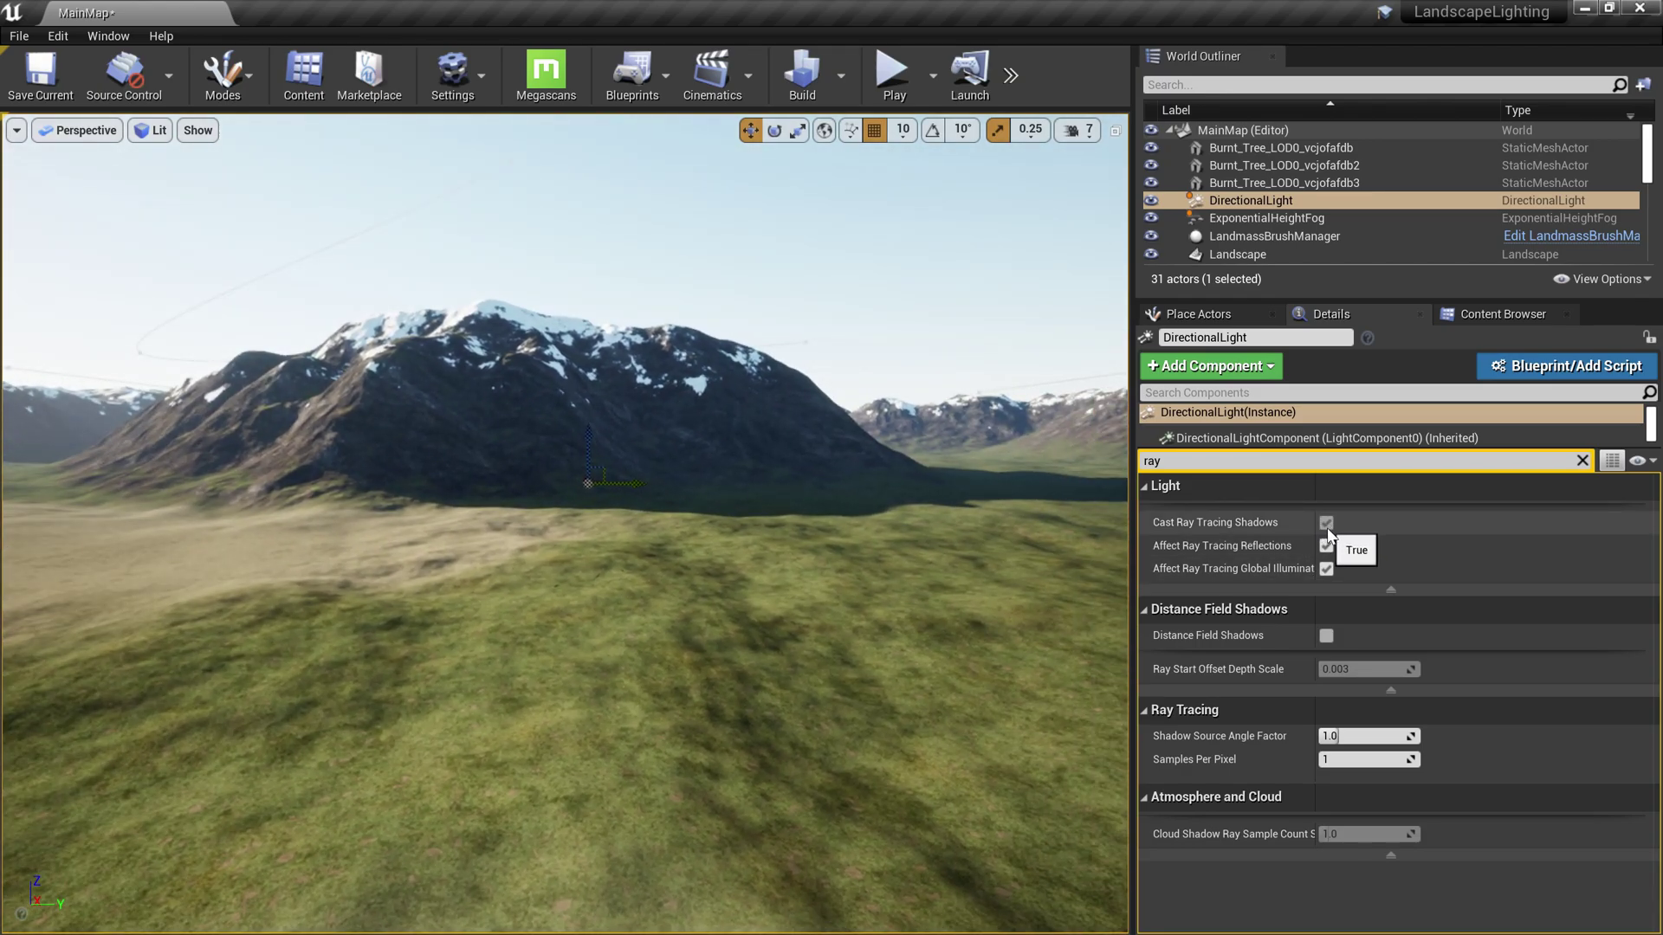
right_click_drag(563, 519, 531, 418)
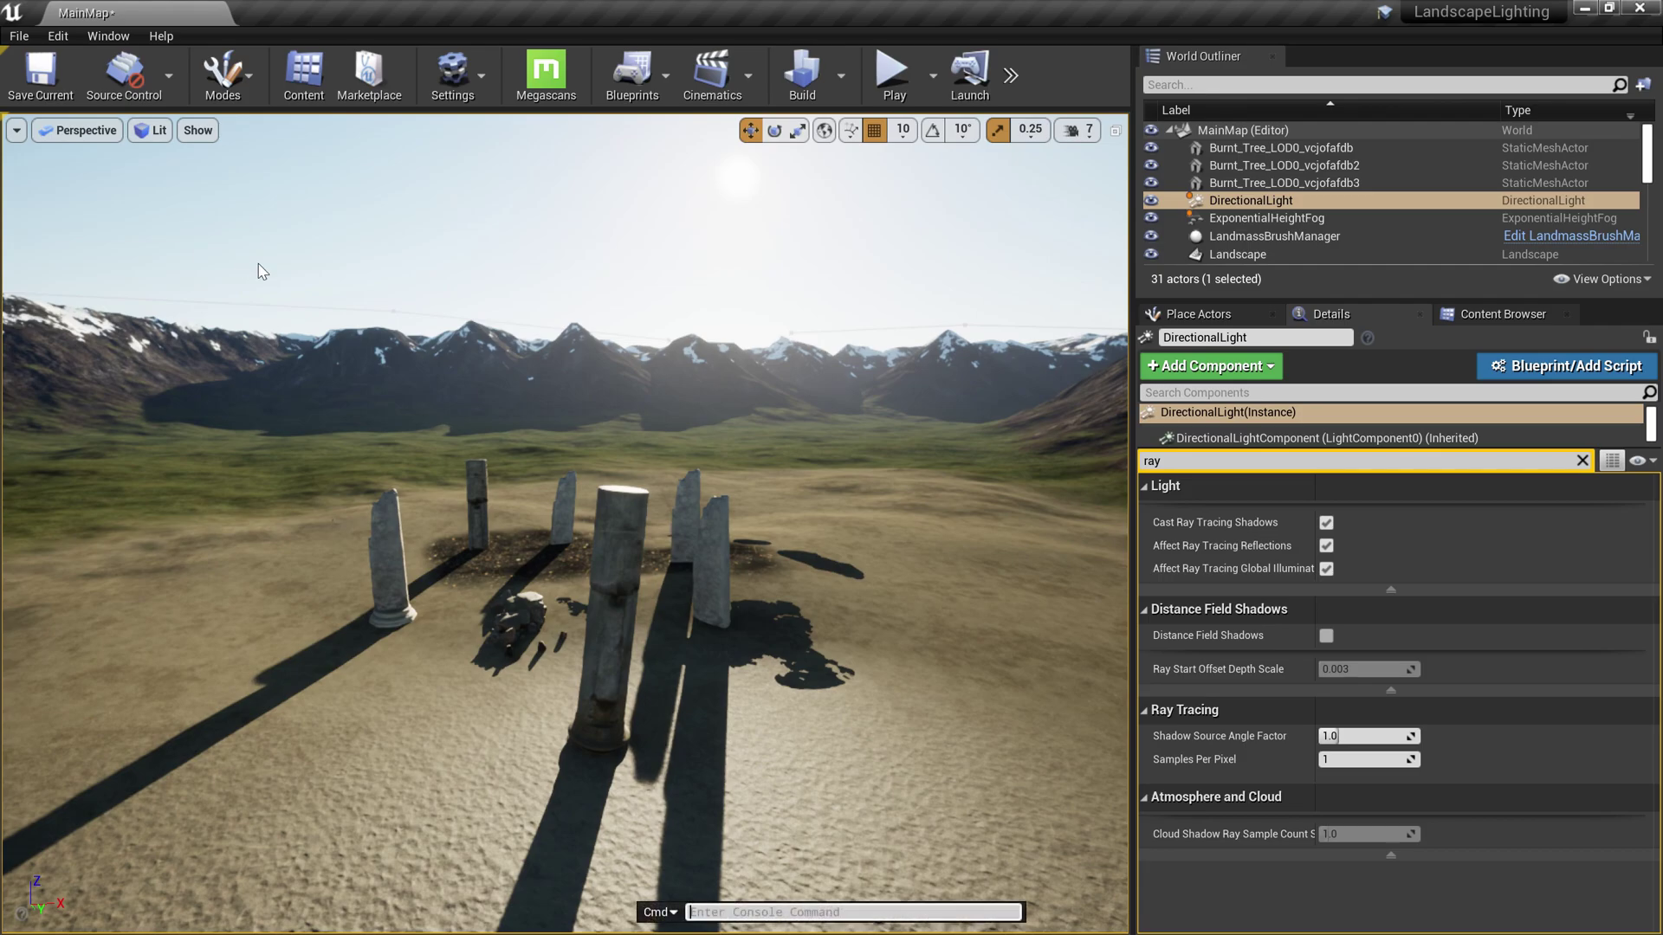
right_click_drag(664, 319, 908, 405)
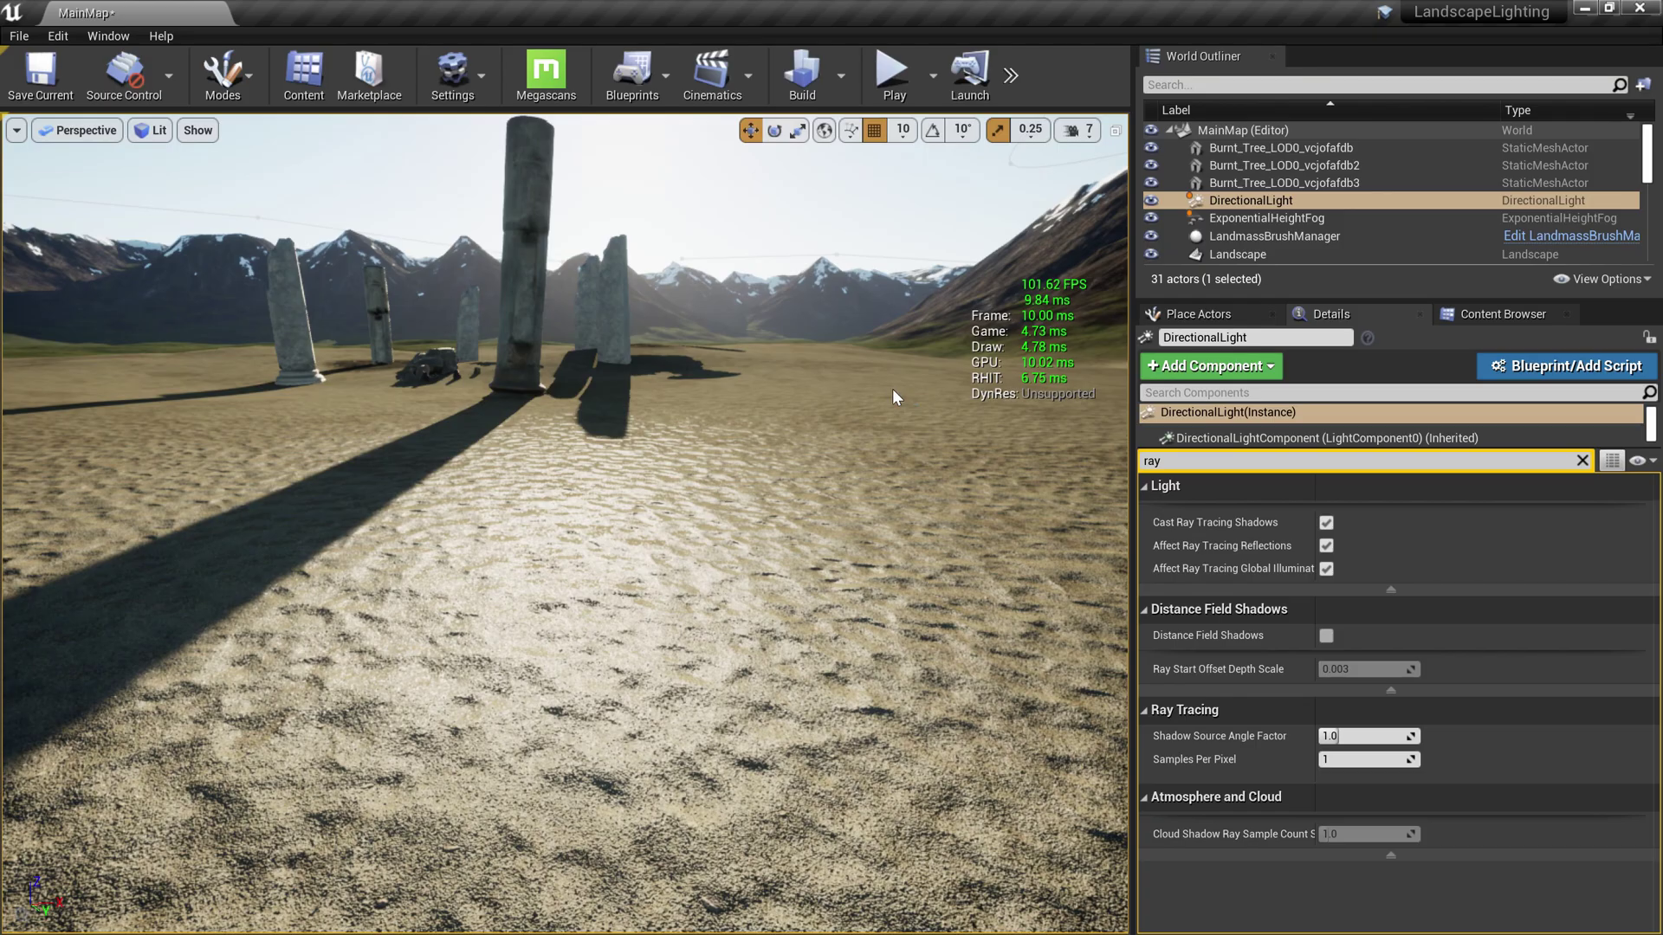
Play the level with ray-traced shadows on, run the character around to check shadows and frame rate, and stop playing.
key("alt+p")
key("w")
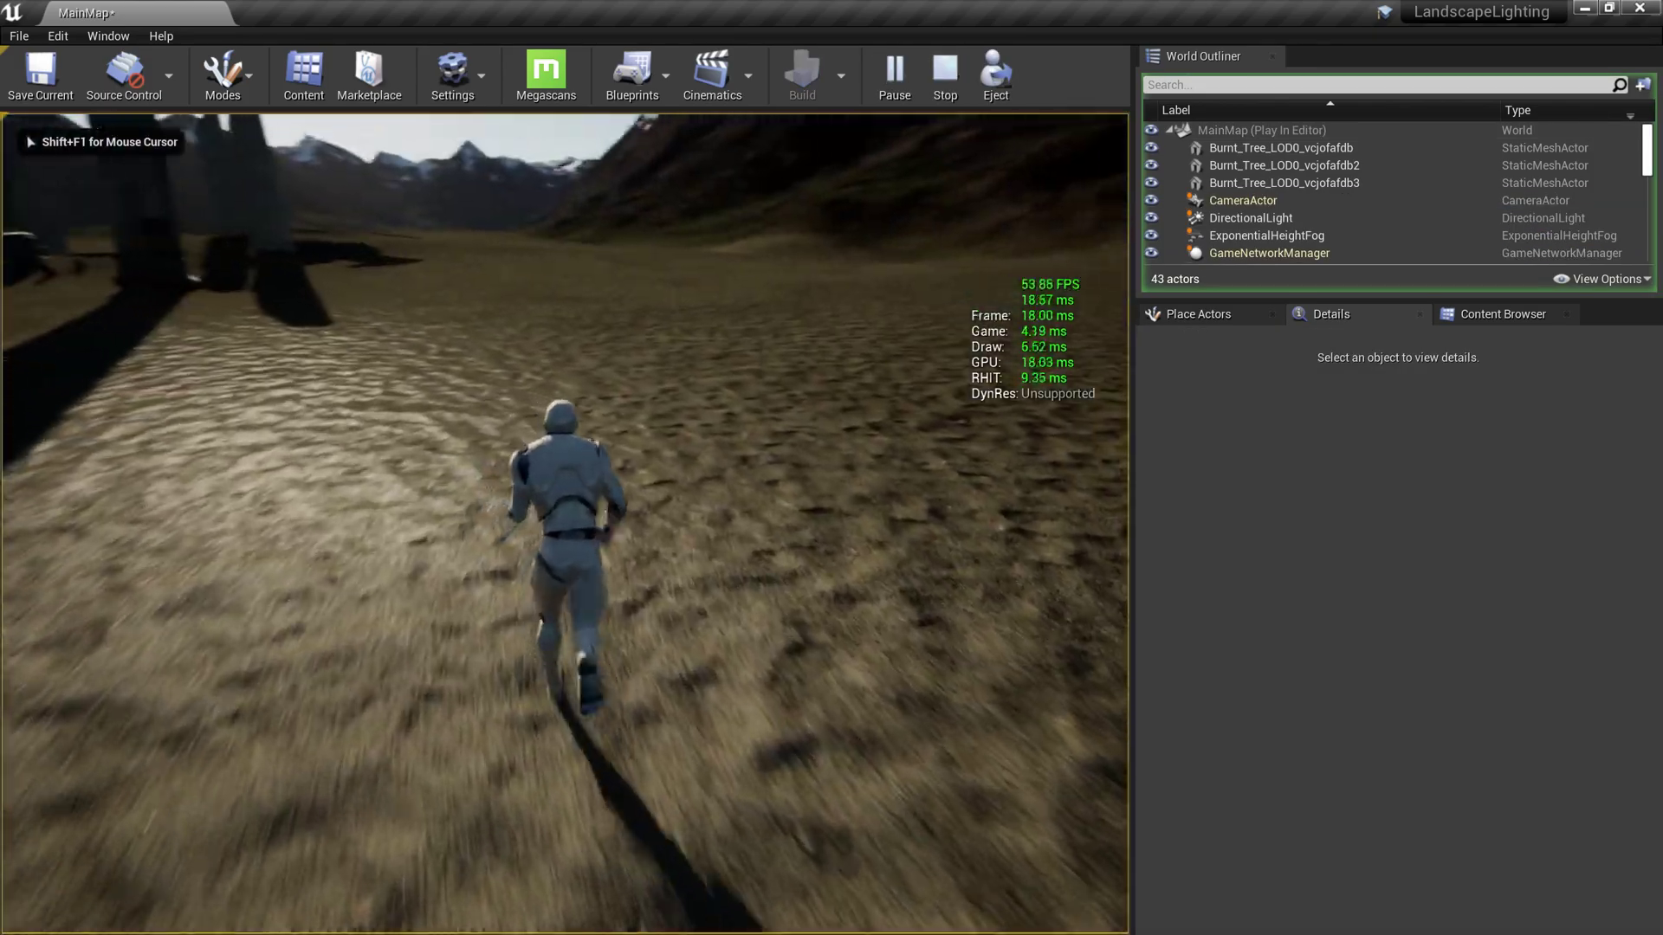
key("w")
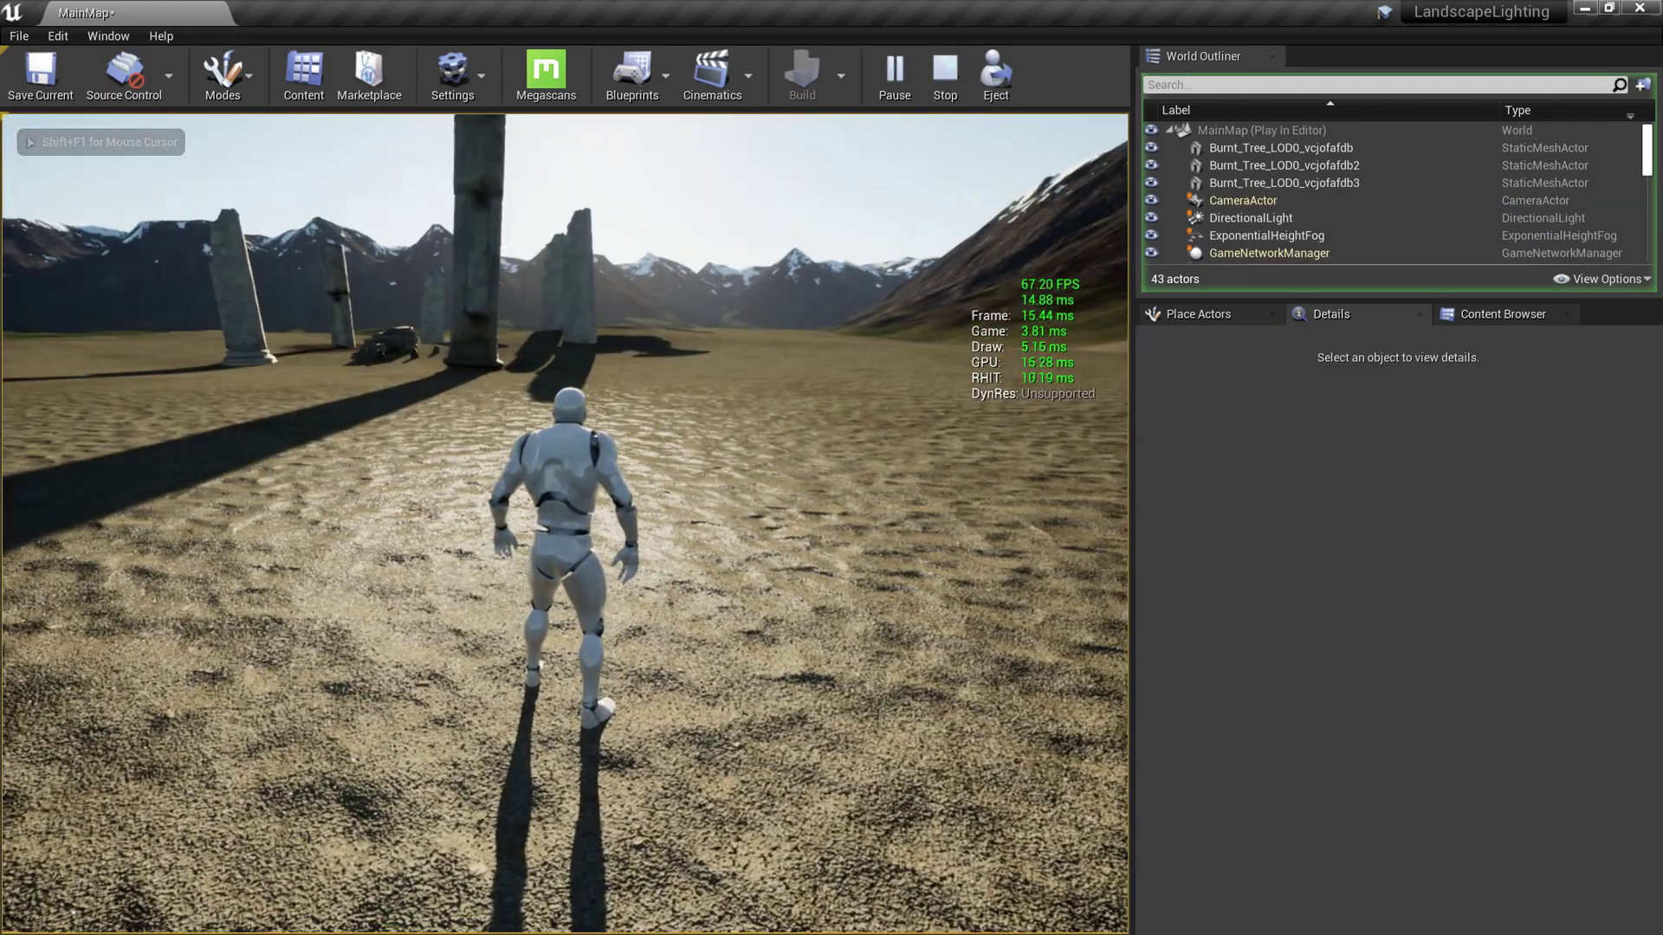
key("w")
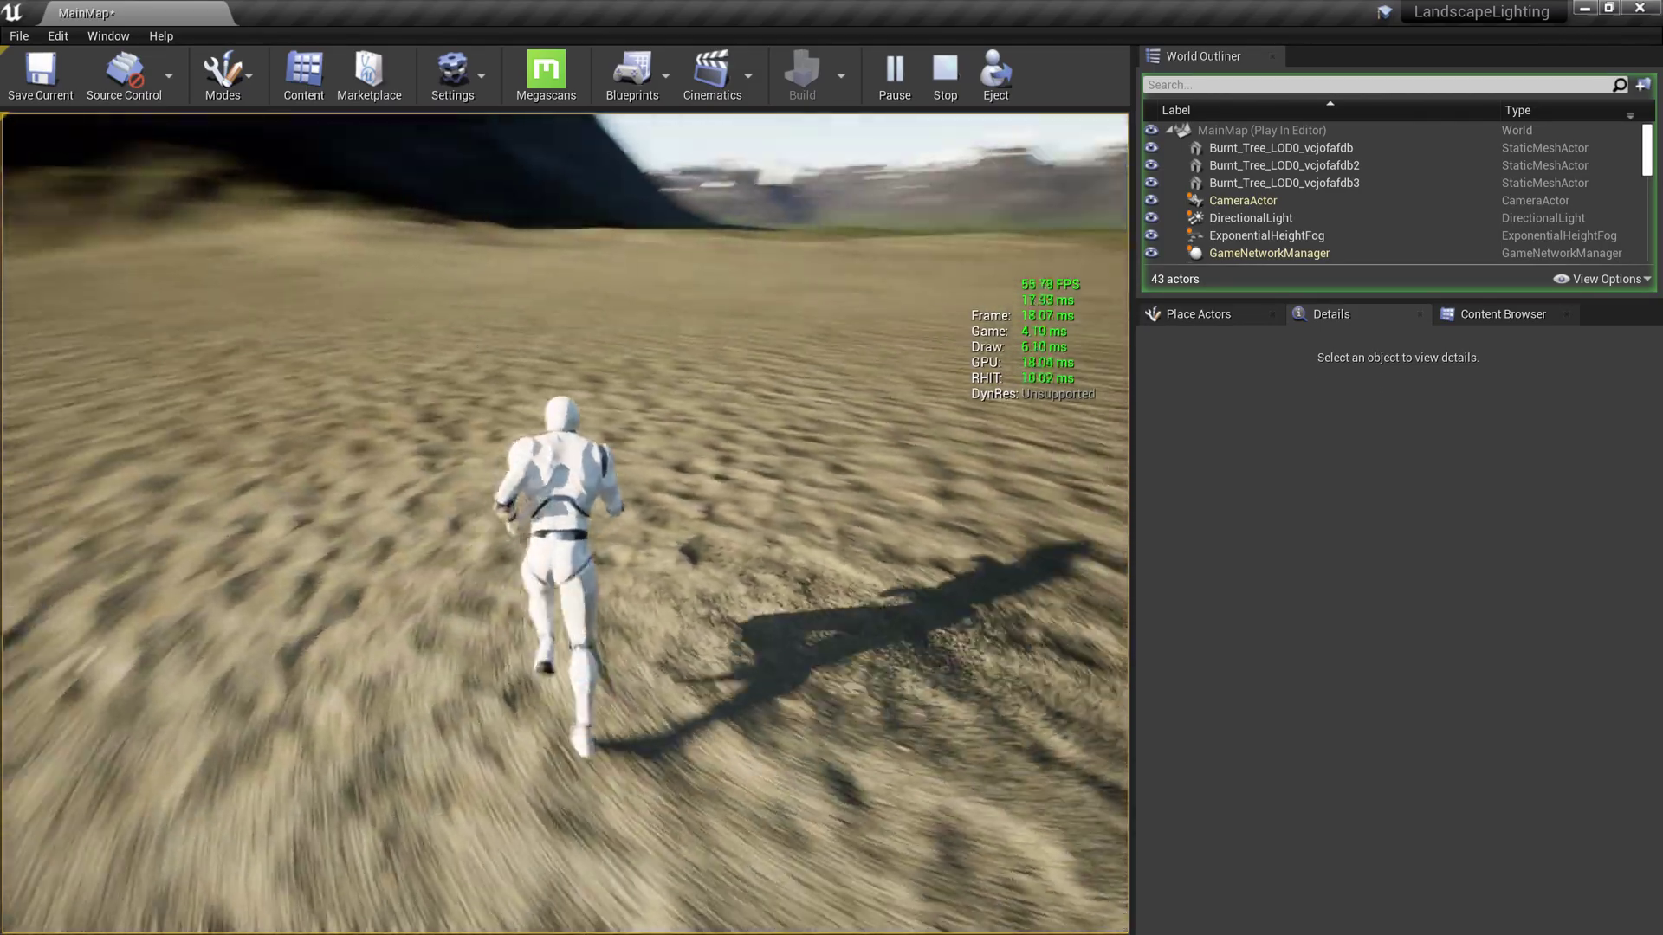
key("w")
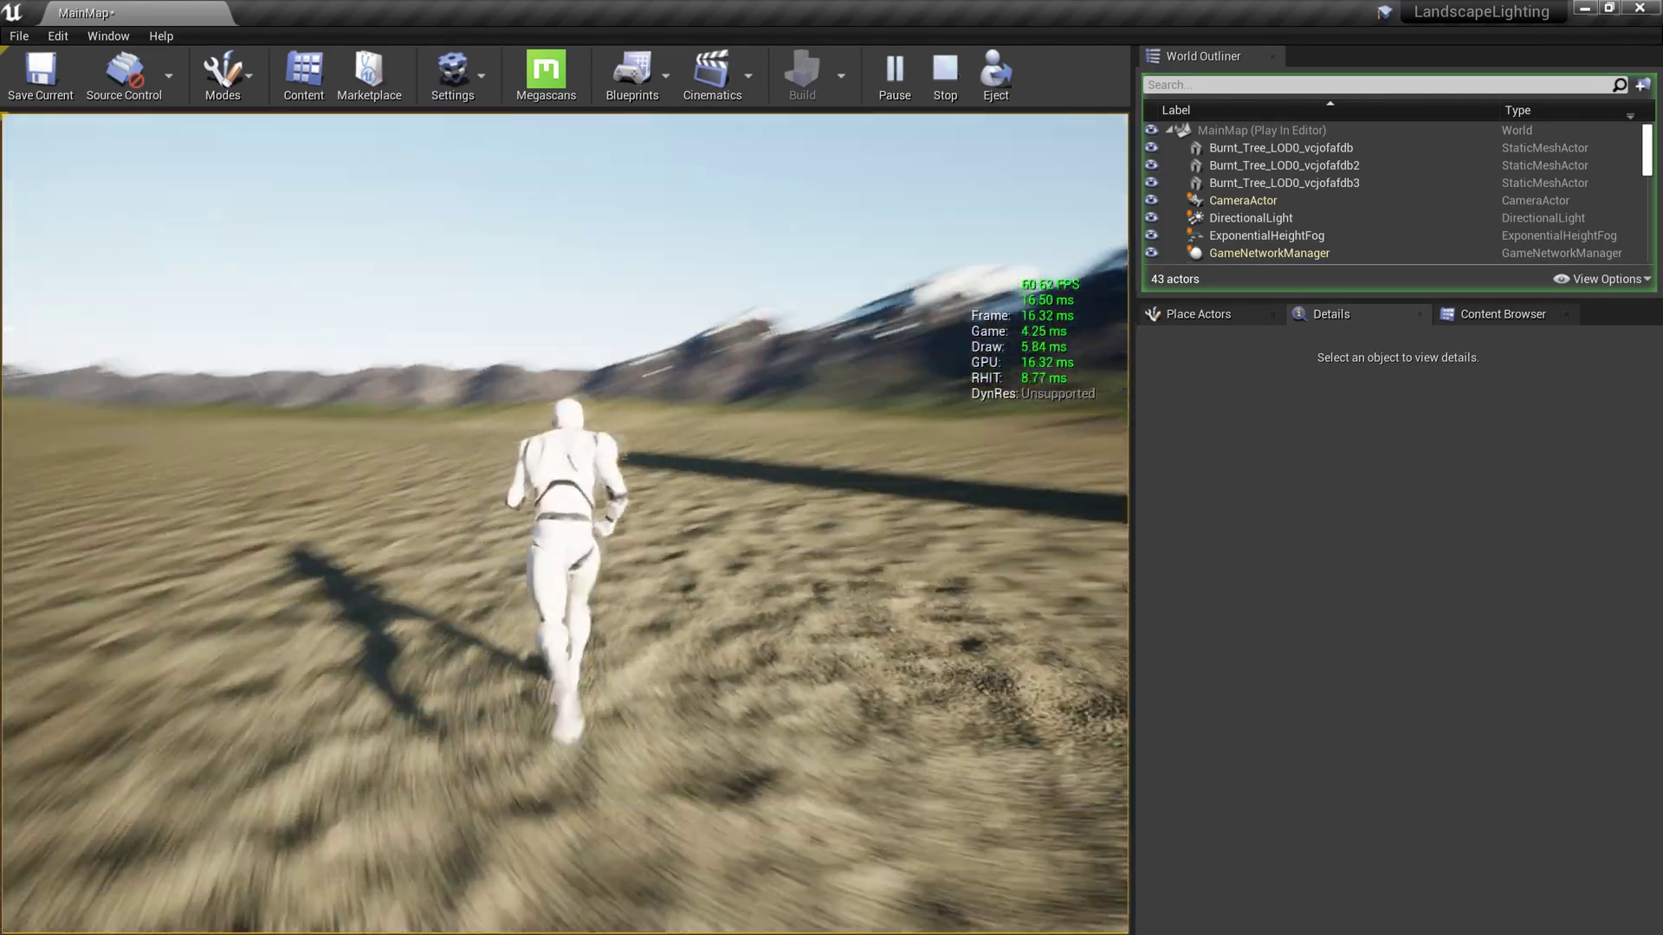
key("Escape")
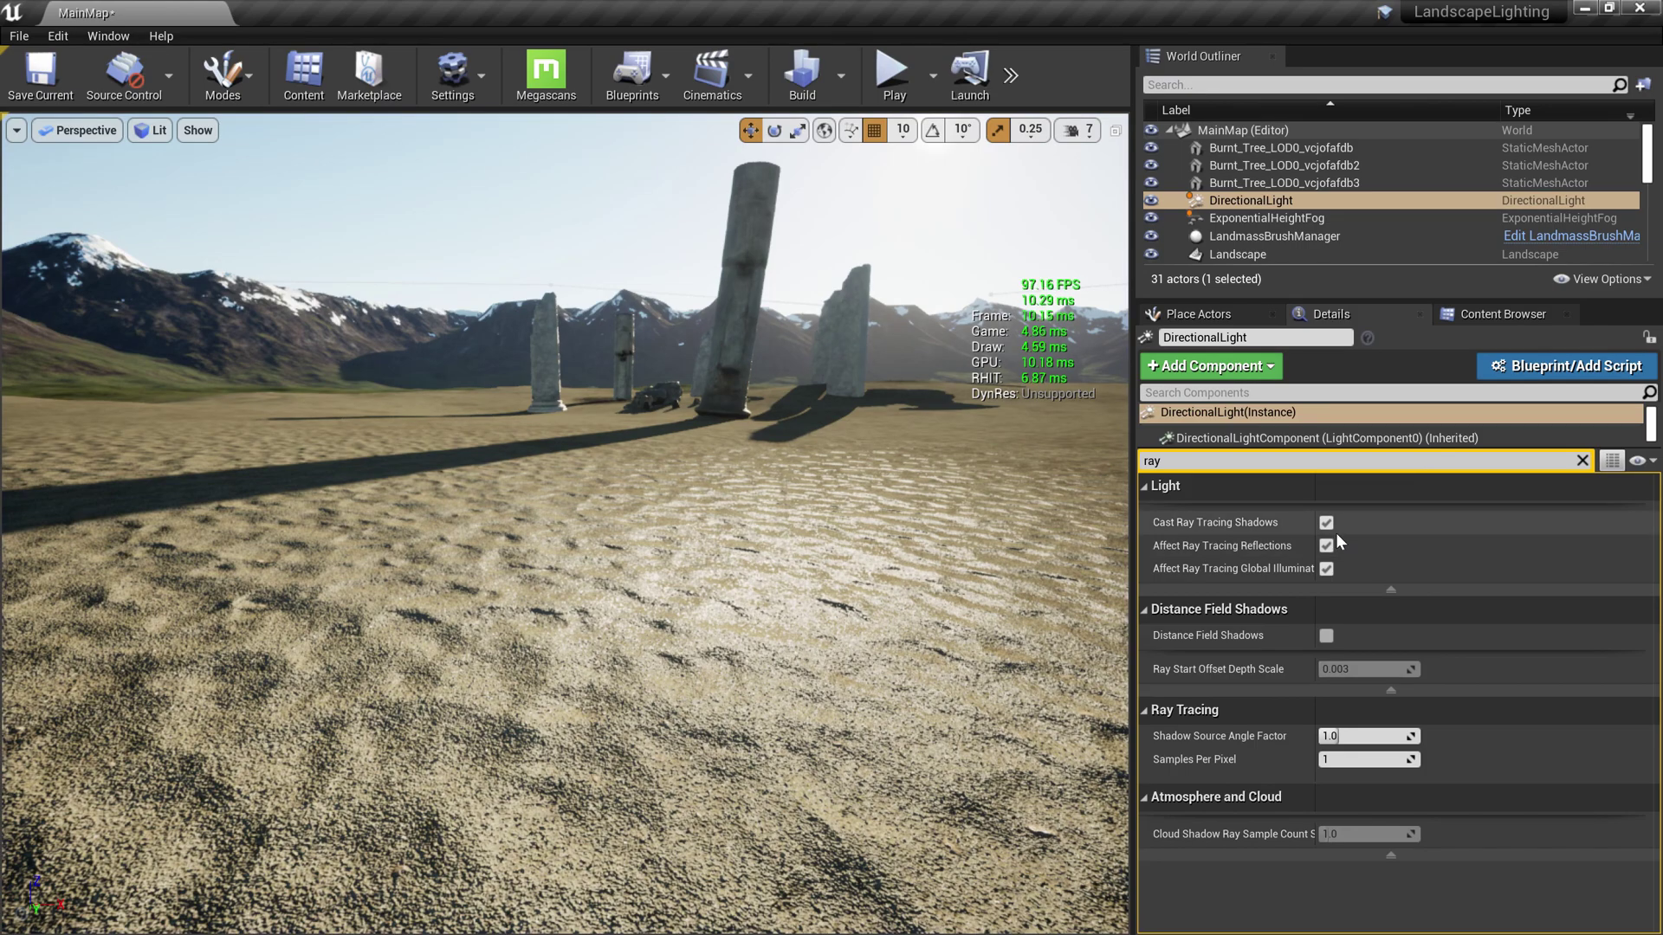
Disable Cast Ray Tracing Shadows on the DirectionalLight and playtest the level by running the character around for comparison.
left_click(1326, 523)
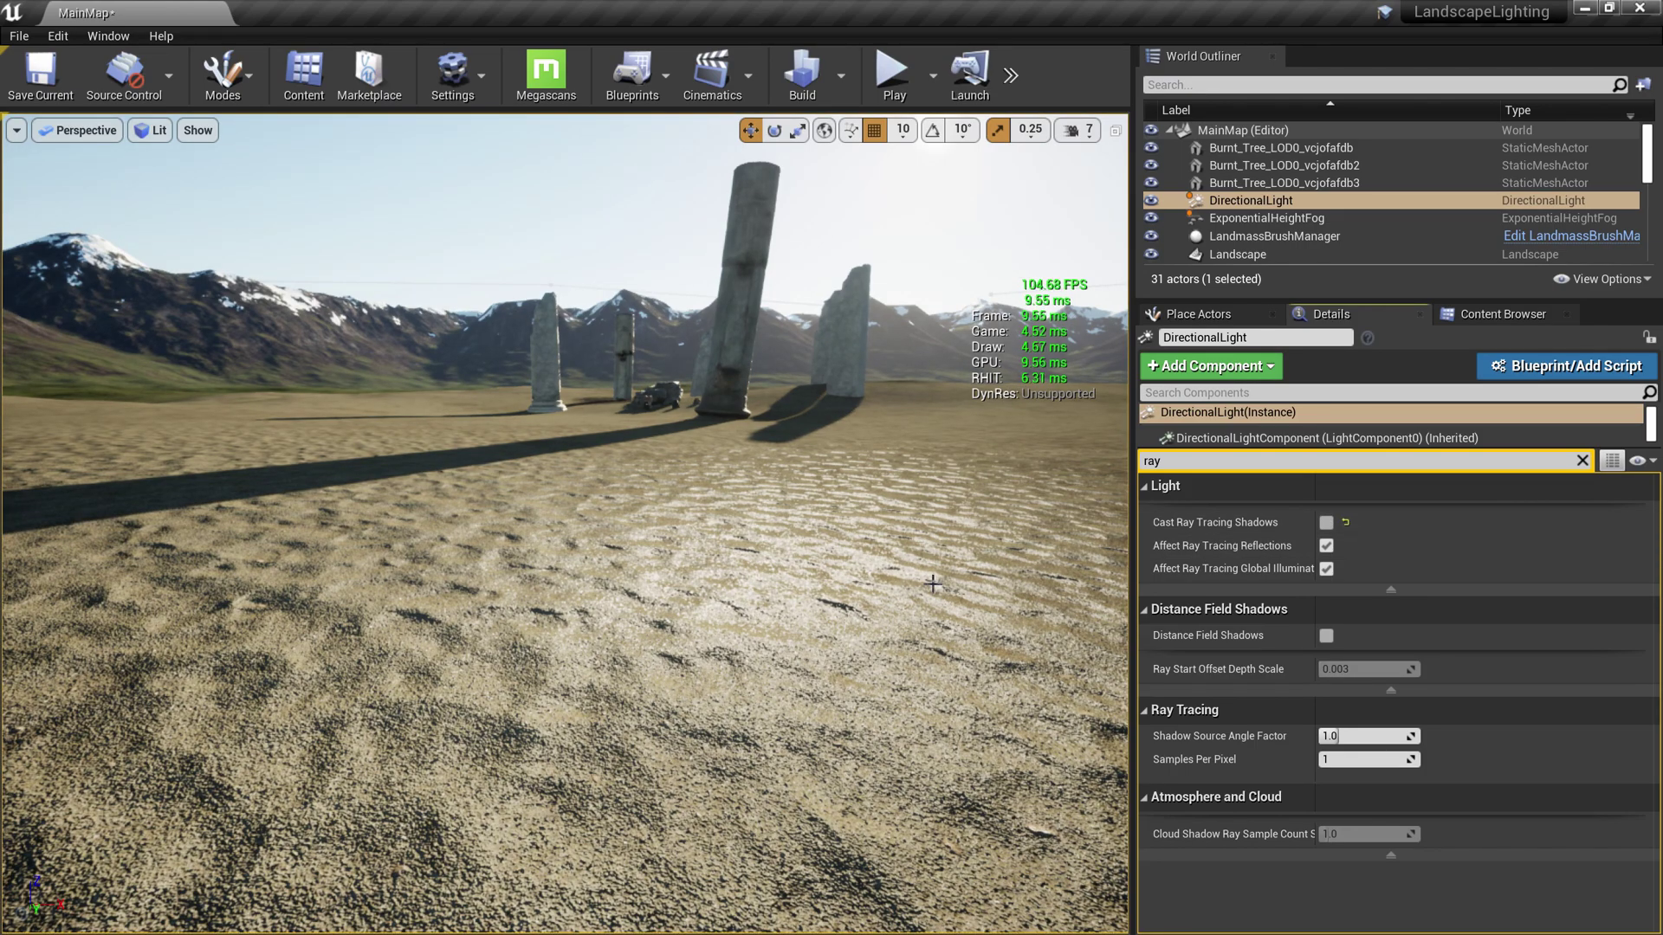
key("alt+p")
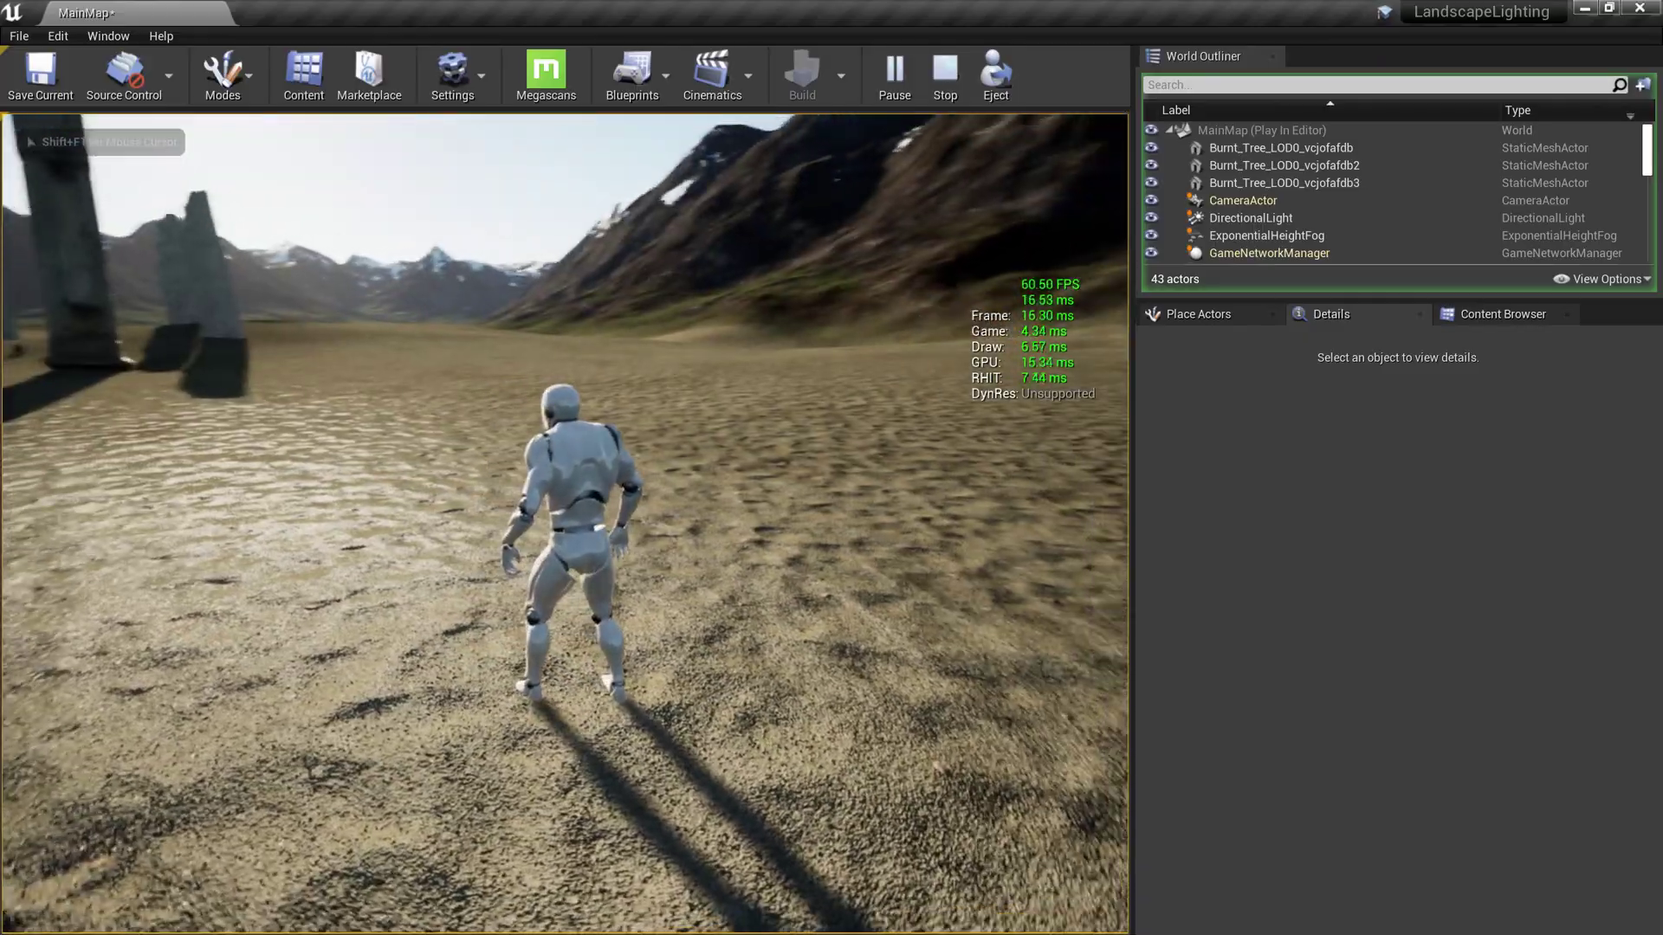
key("s")
key("w")
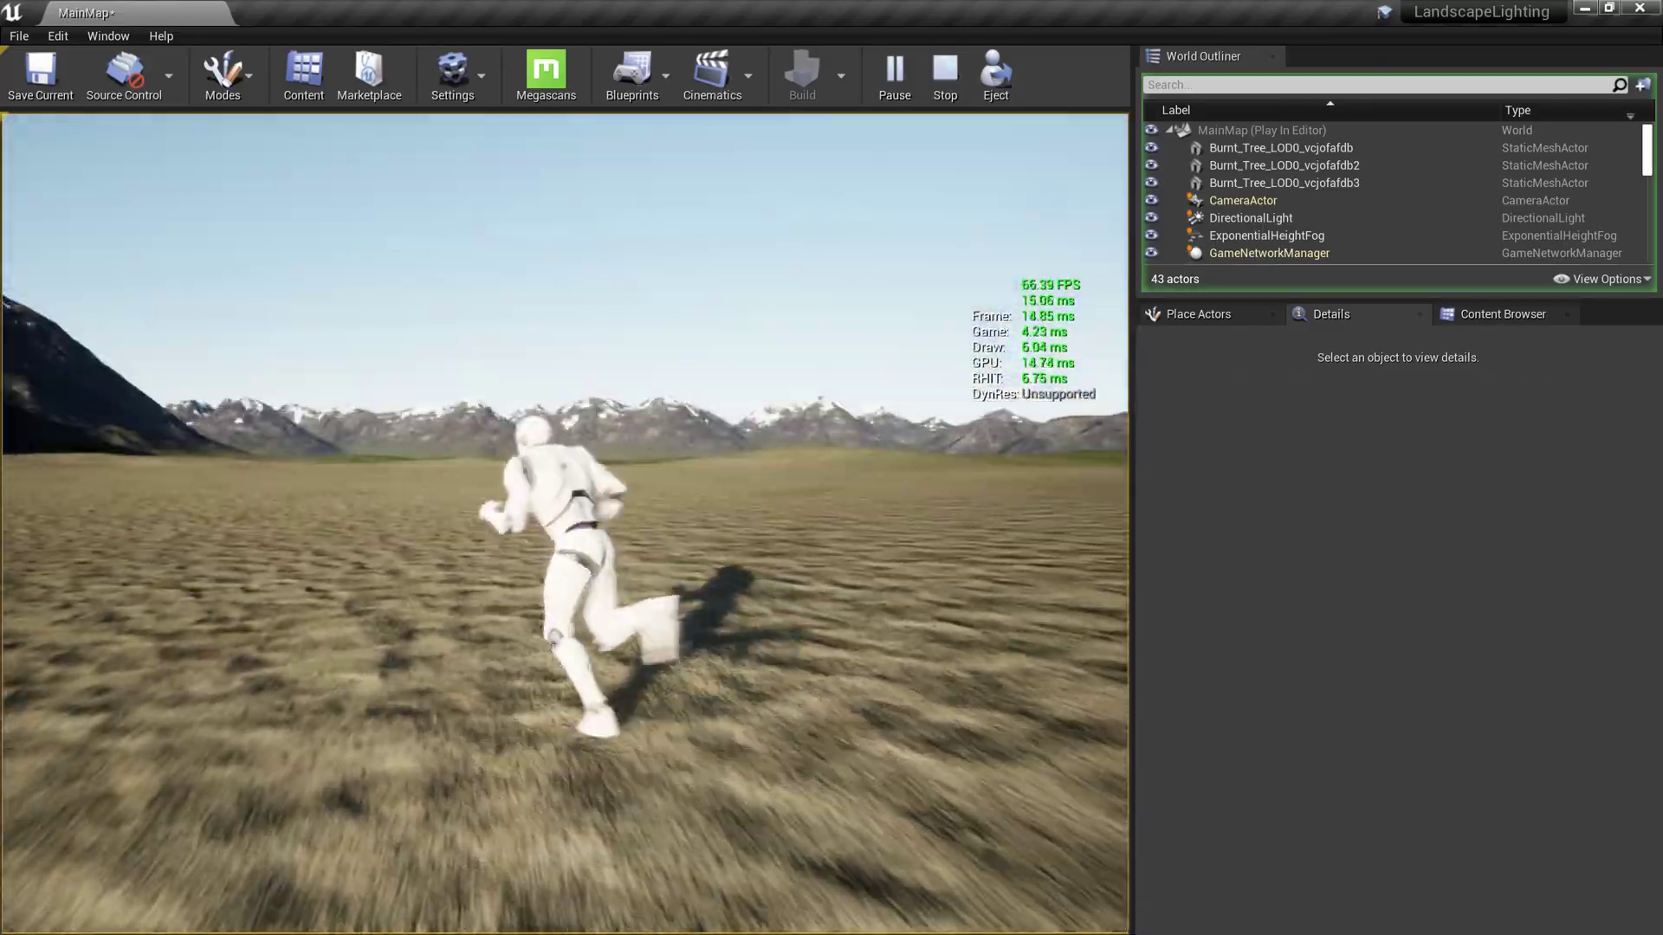
key("w")
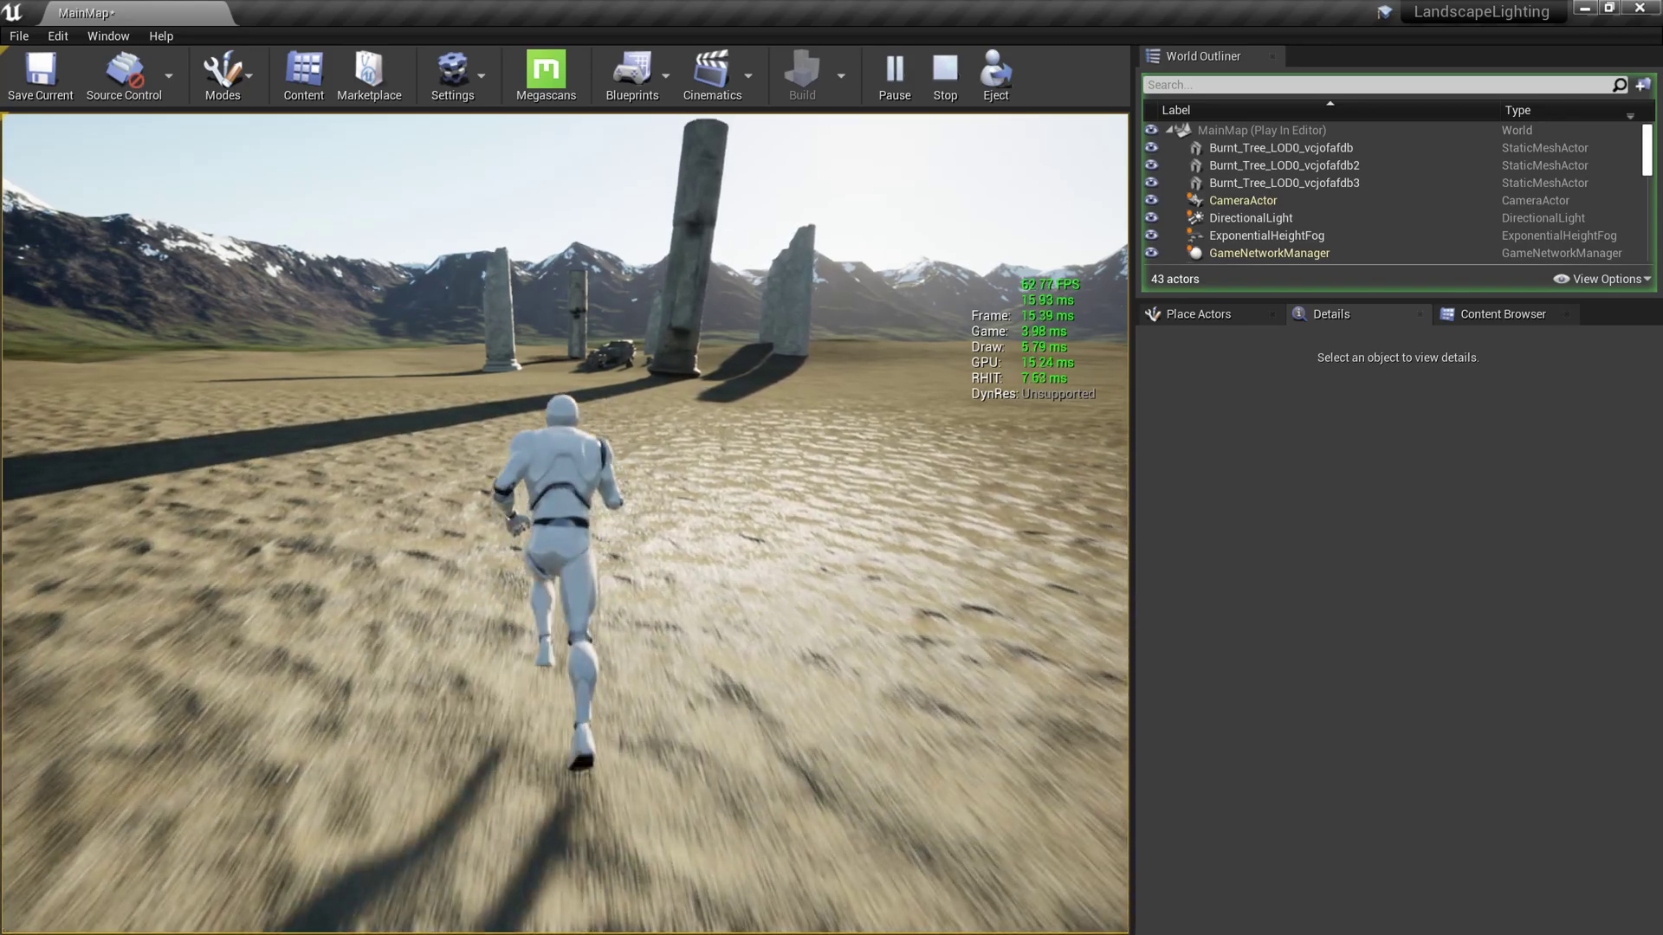
key("w")
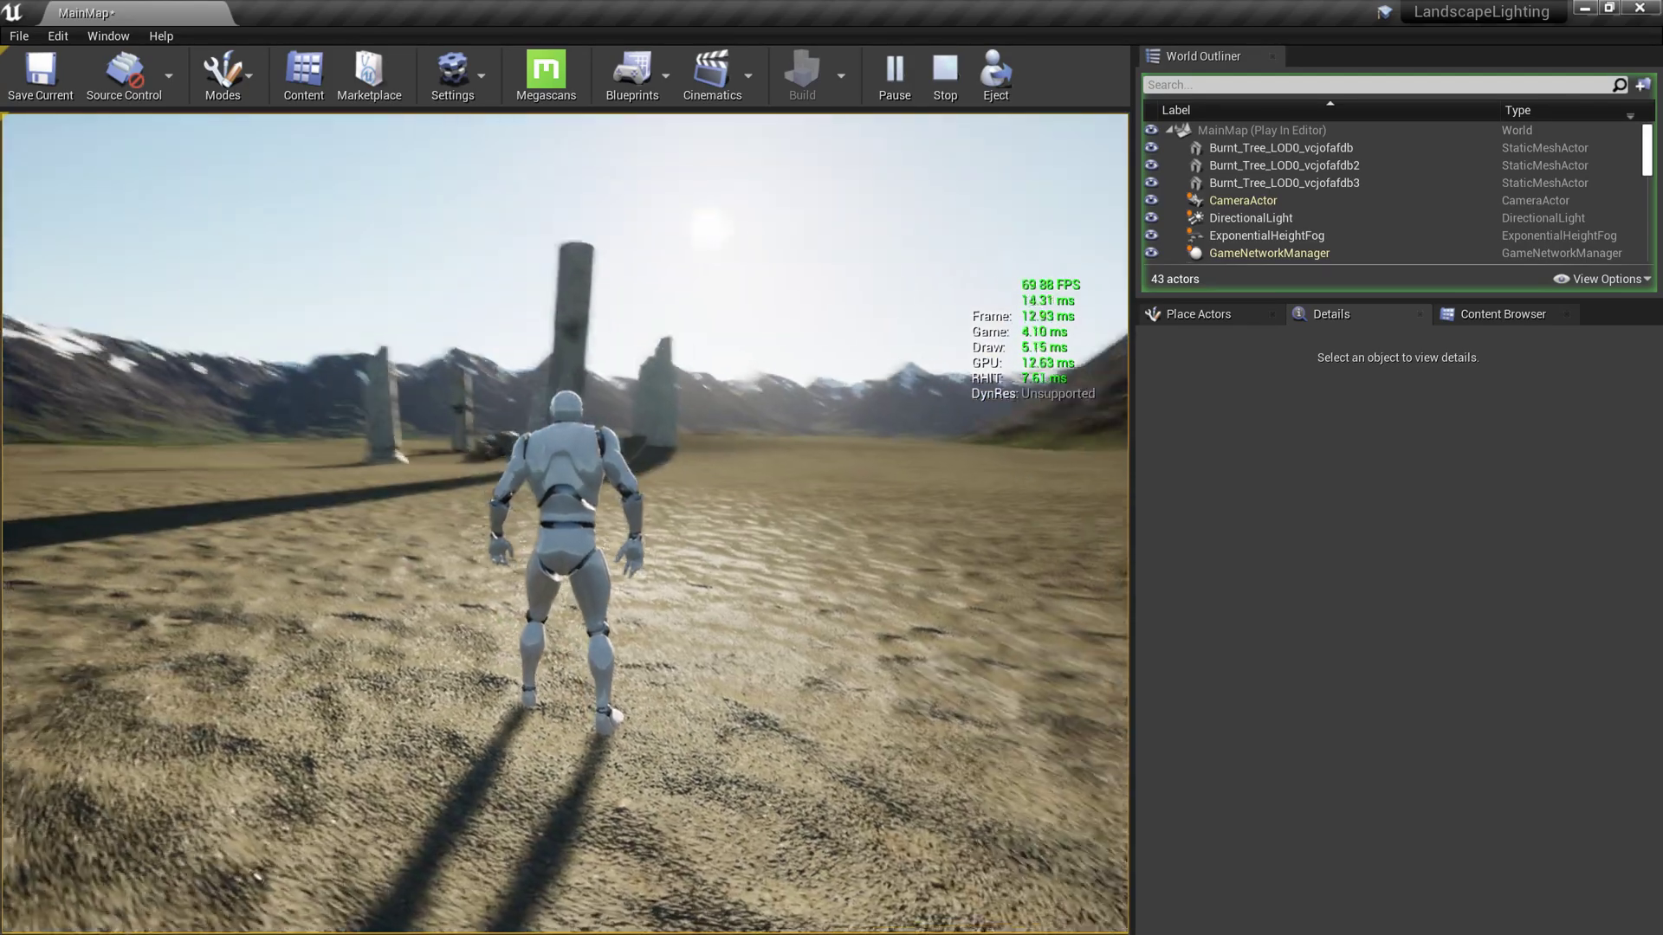
key("Escape")
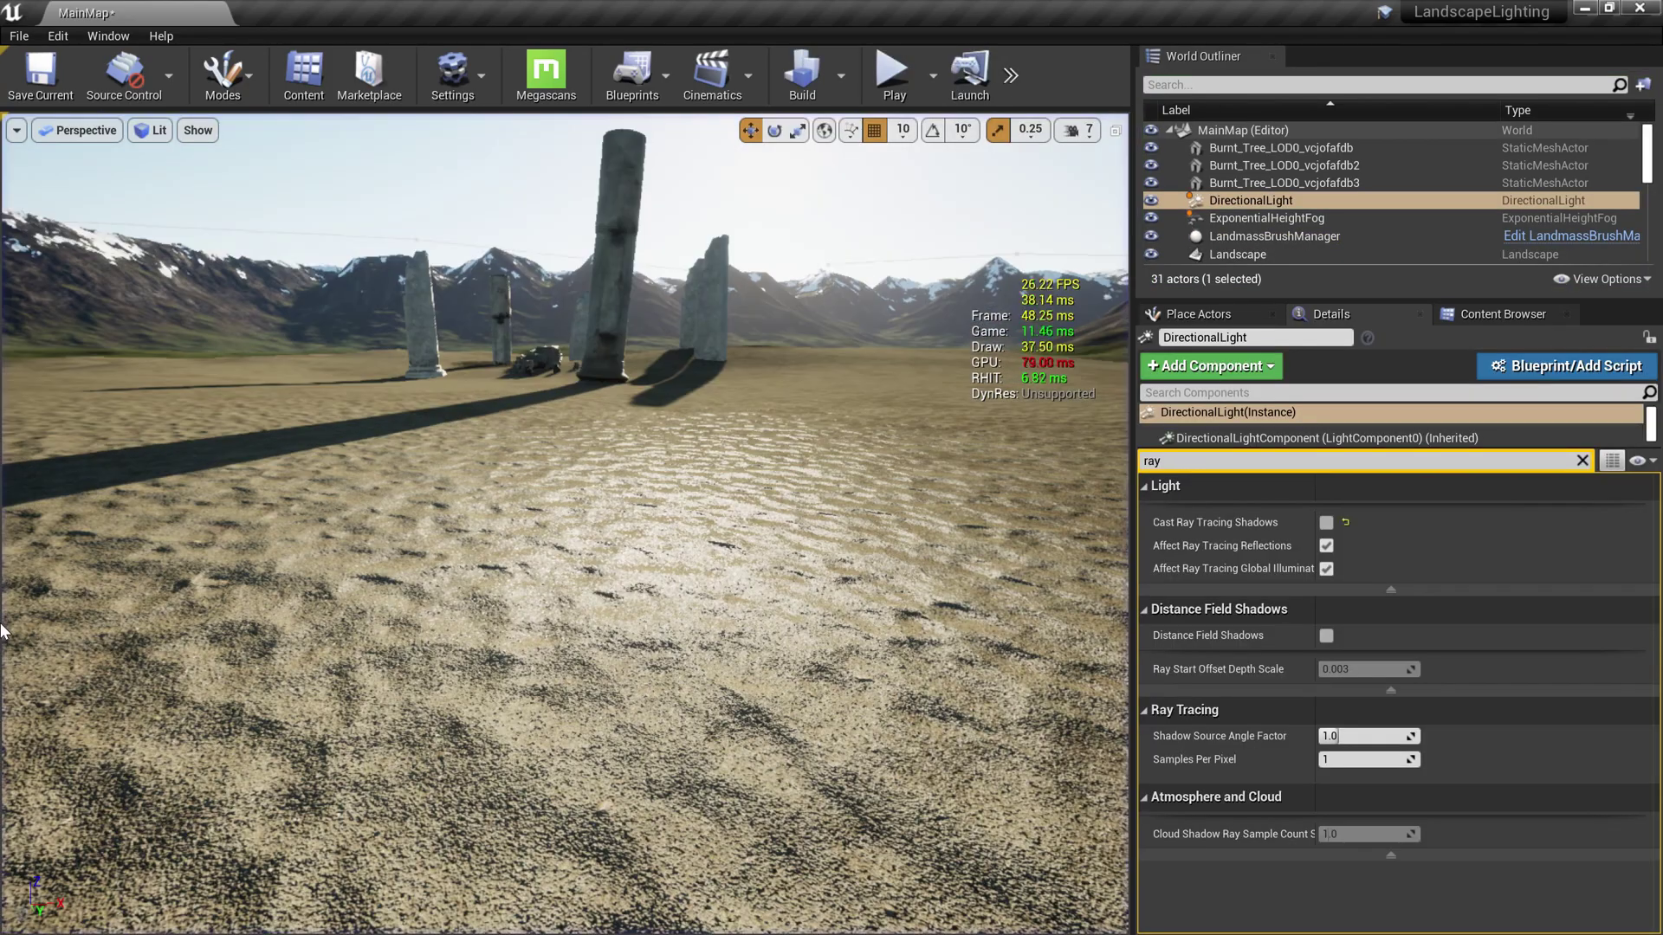
Examine the ground and shadows around the stone columns with ray-traced shadows turned off.
mouse_move(209, 557)
right_mouse_down()
mouse_move(182, 576)
mouse_move(170, 541)
mouse_move(227, 598)
mouse_move(214, 550)
right_mouse_up()
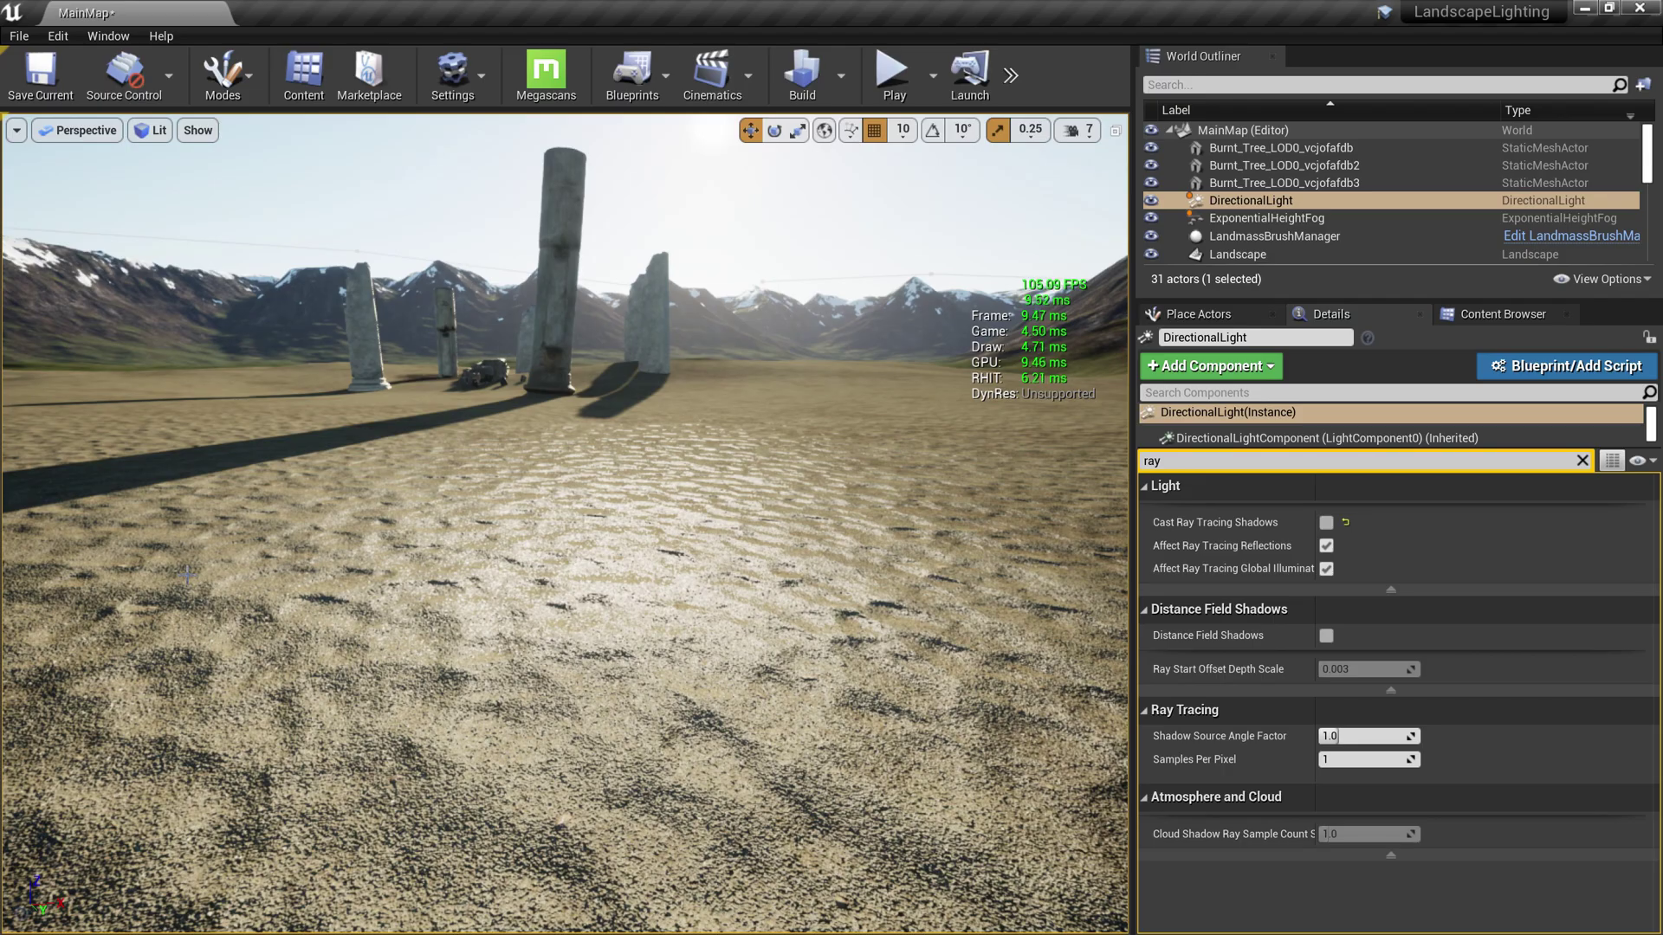
right_click_drag(171, 580, 208, 554)
key("s")
key("w")
right_click_drag(208, 554, 234, 559)
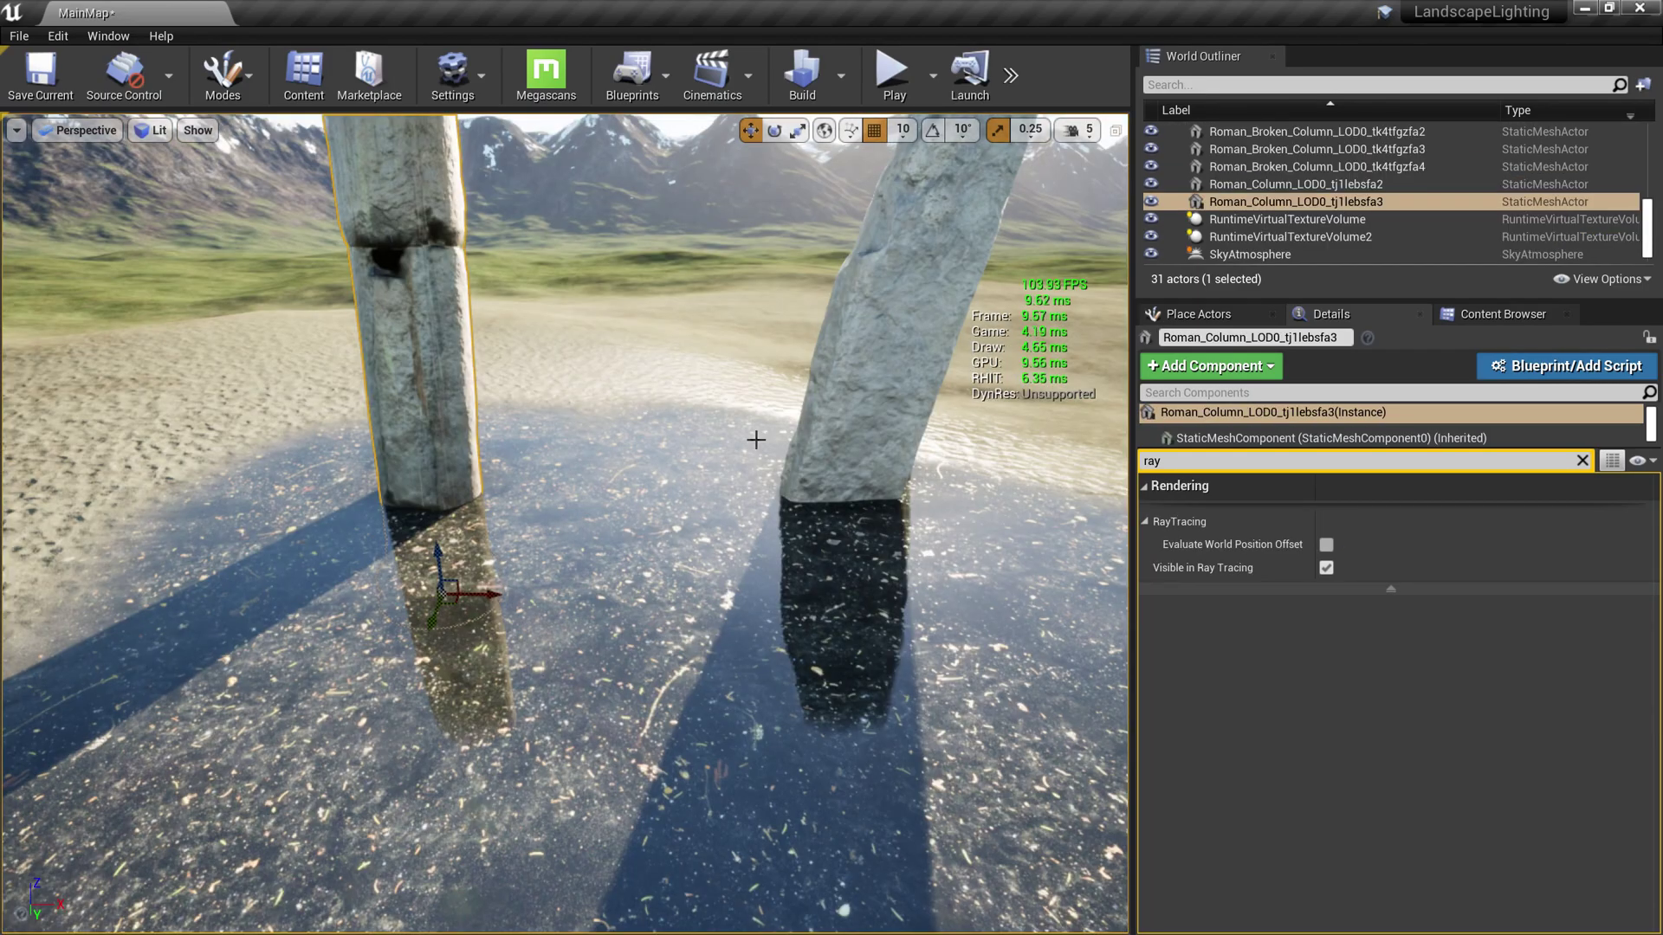
Filter the level's actors by "pos" and select the PostProcessVolume.
mouse_move(756, 440)
right_mouse_down()
mouse_move(754, 384)
mouse_move(757, 483)
mouse_move(756, 440)
right_mouse_up()
mouse_move(756, 542)
right_mouse_down()
mouse_move(756, 573)
mouse_move(756, 524)
right_mouse_up()
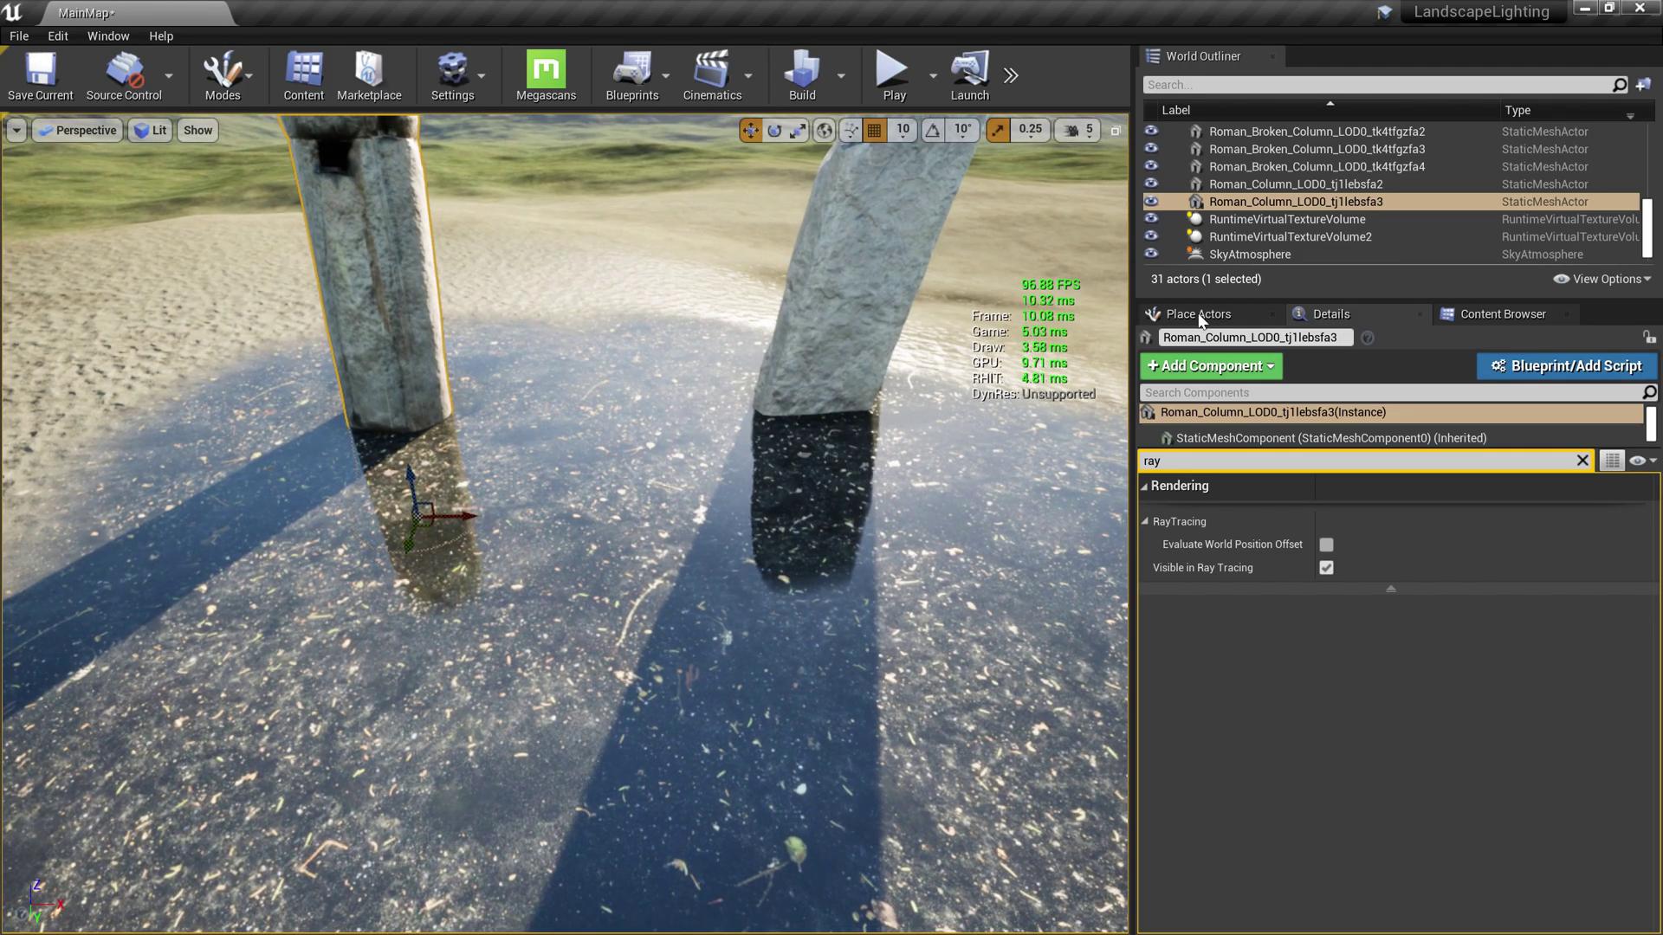
left_click(1240, 86)
type("pos")
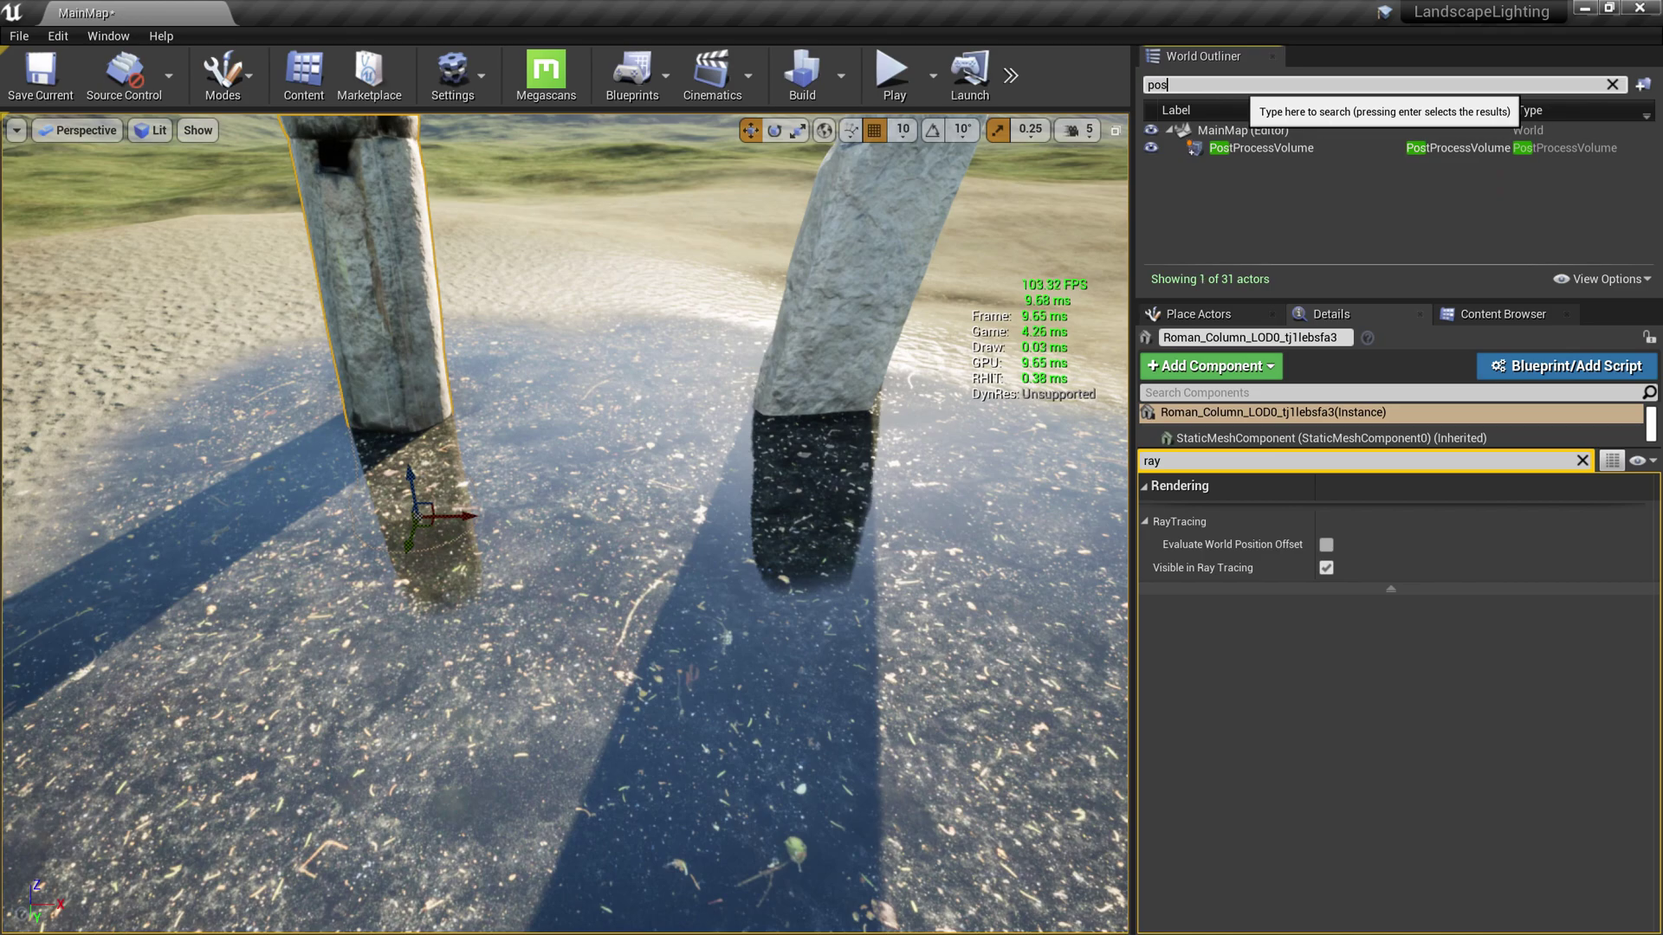
left_click(1275, 149)
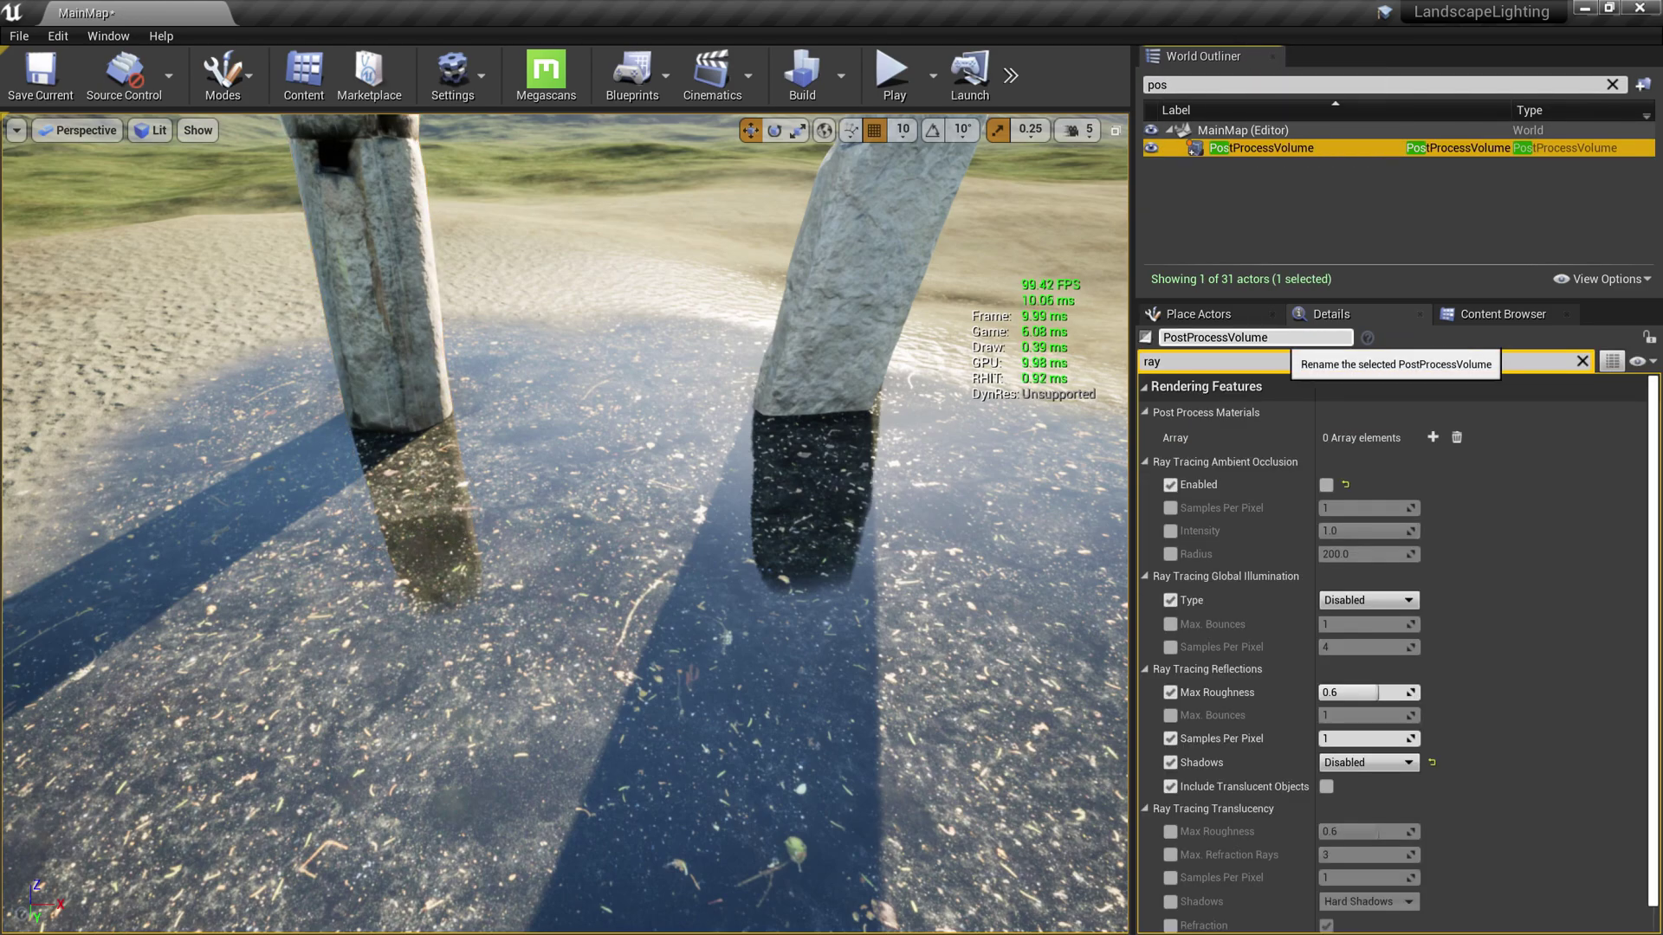
Filter the PostProcessVolume properties by "Refle" and set the Reflections Type to Ray Tracing.
left_click_drag(1212, 363, 1145, 363)
key("BackSpace")
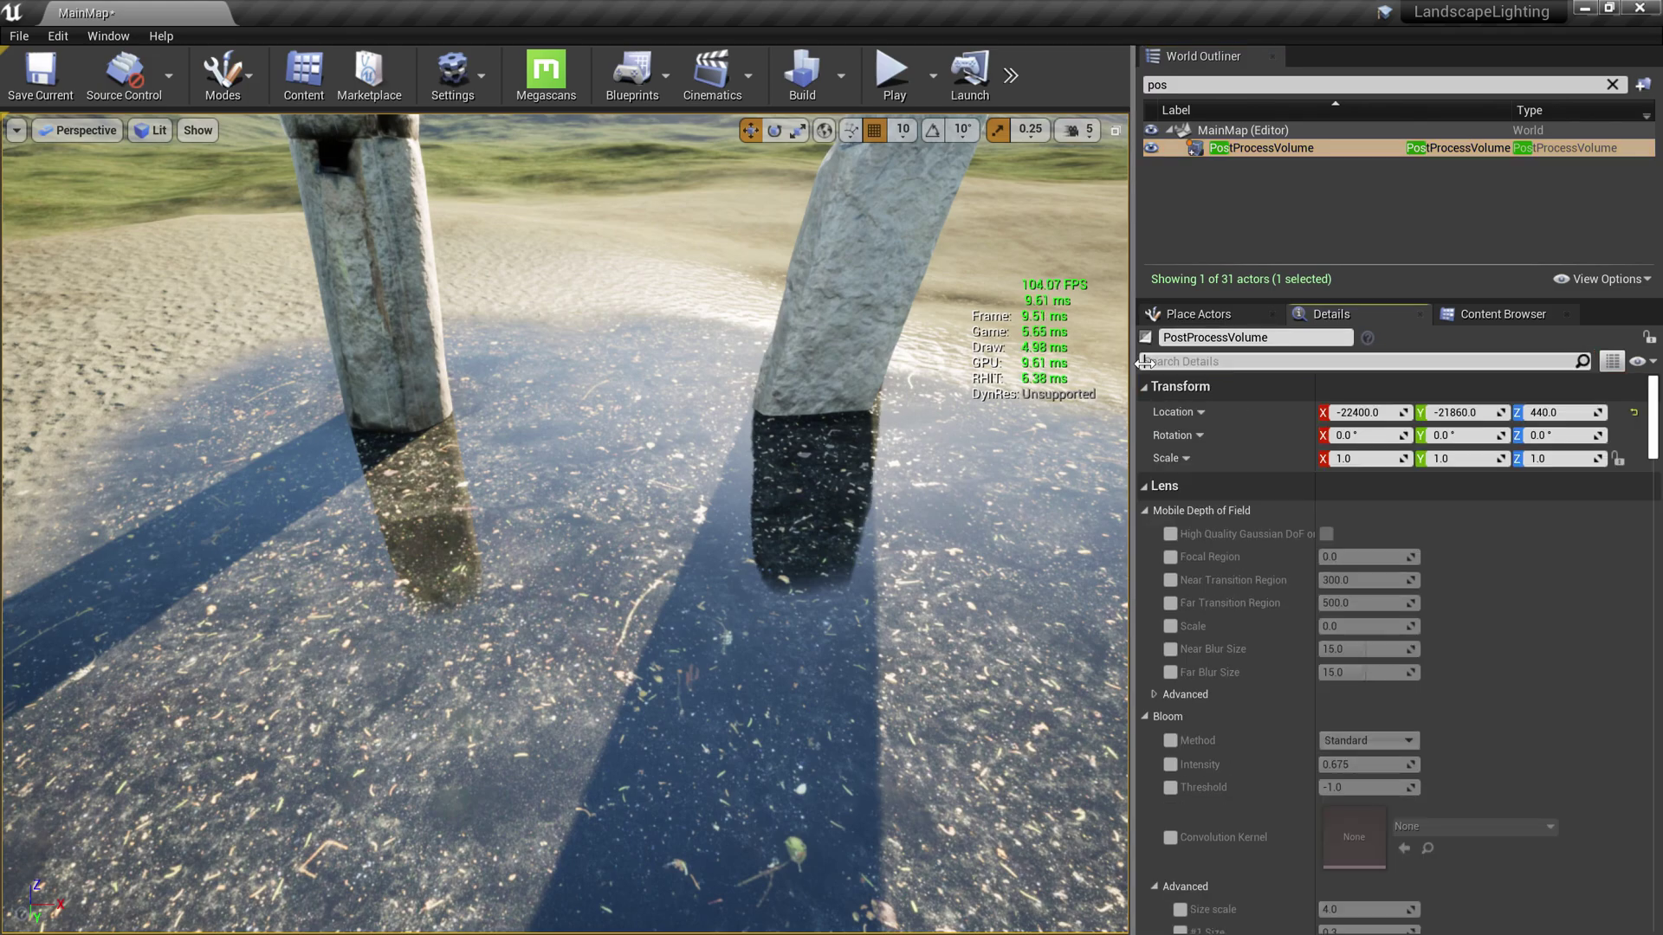
type("Refle")
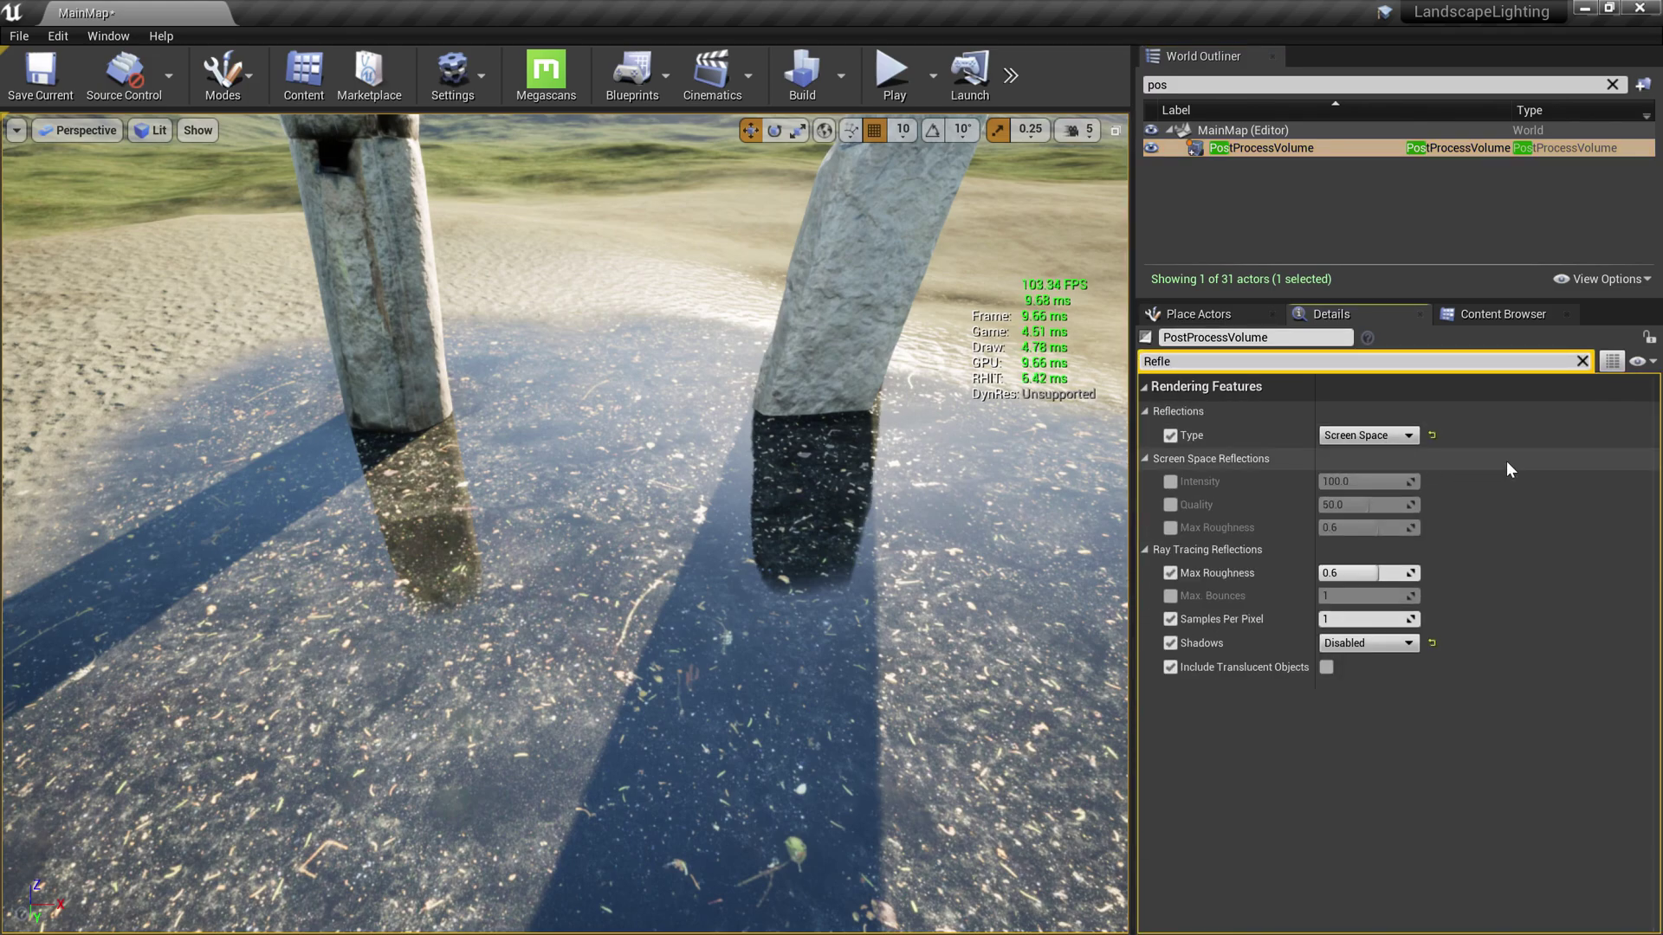
left_click(1408, 436)
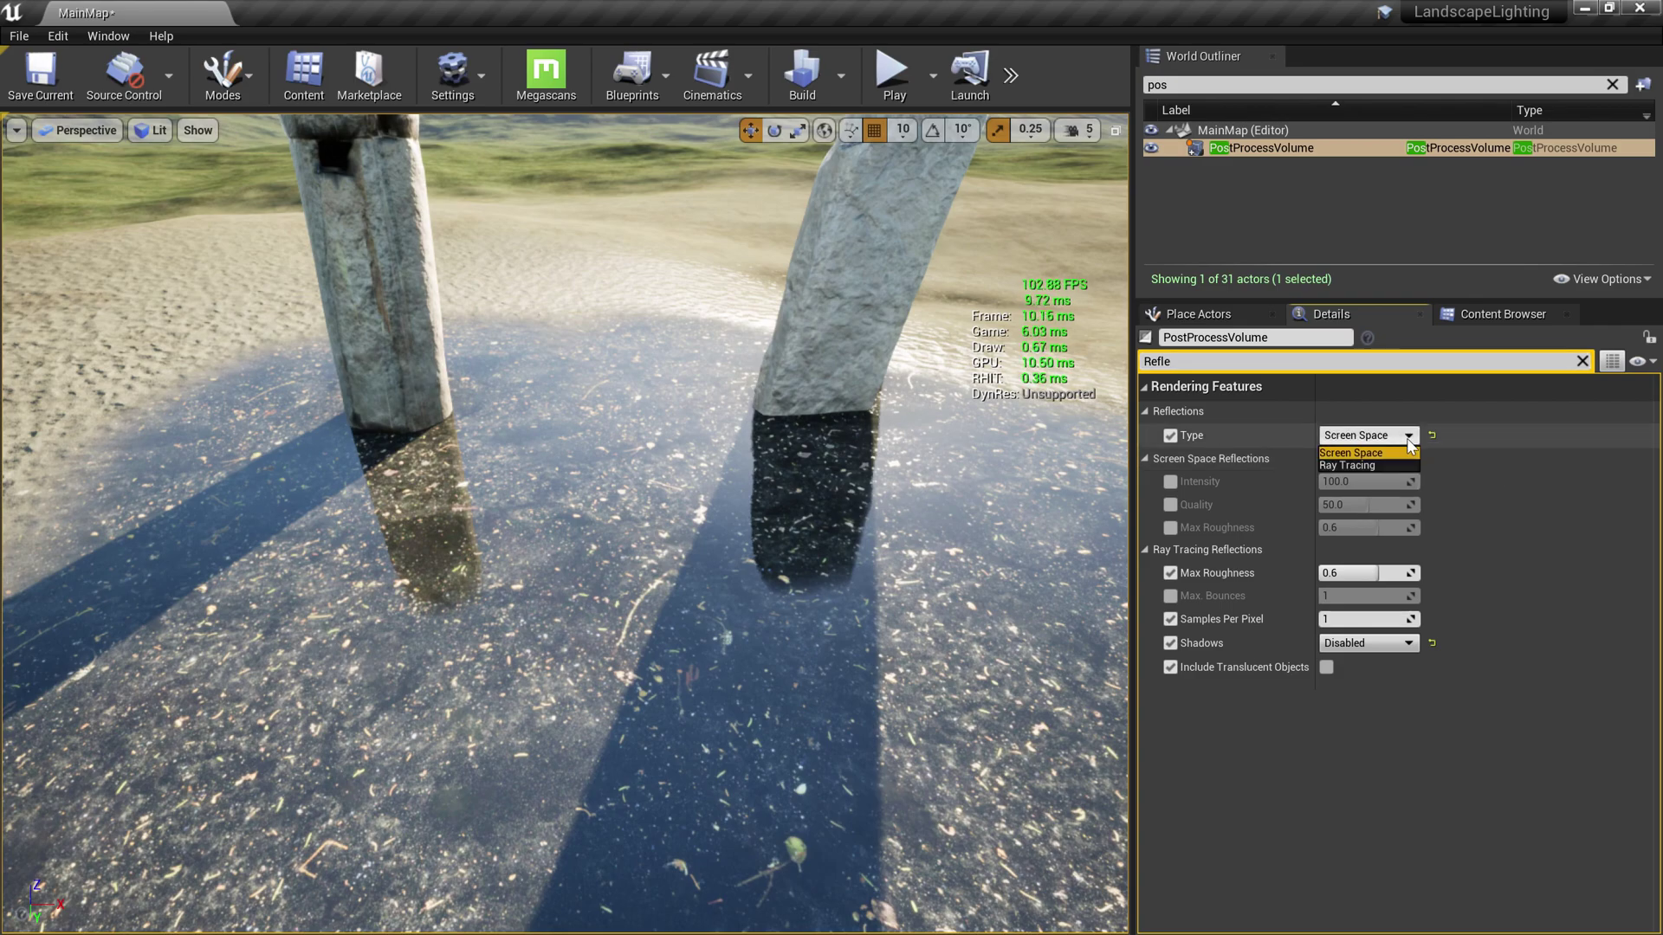
left_click(1377, 466)
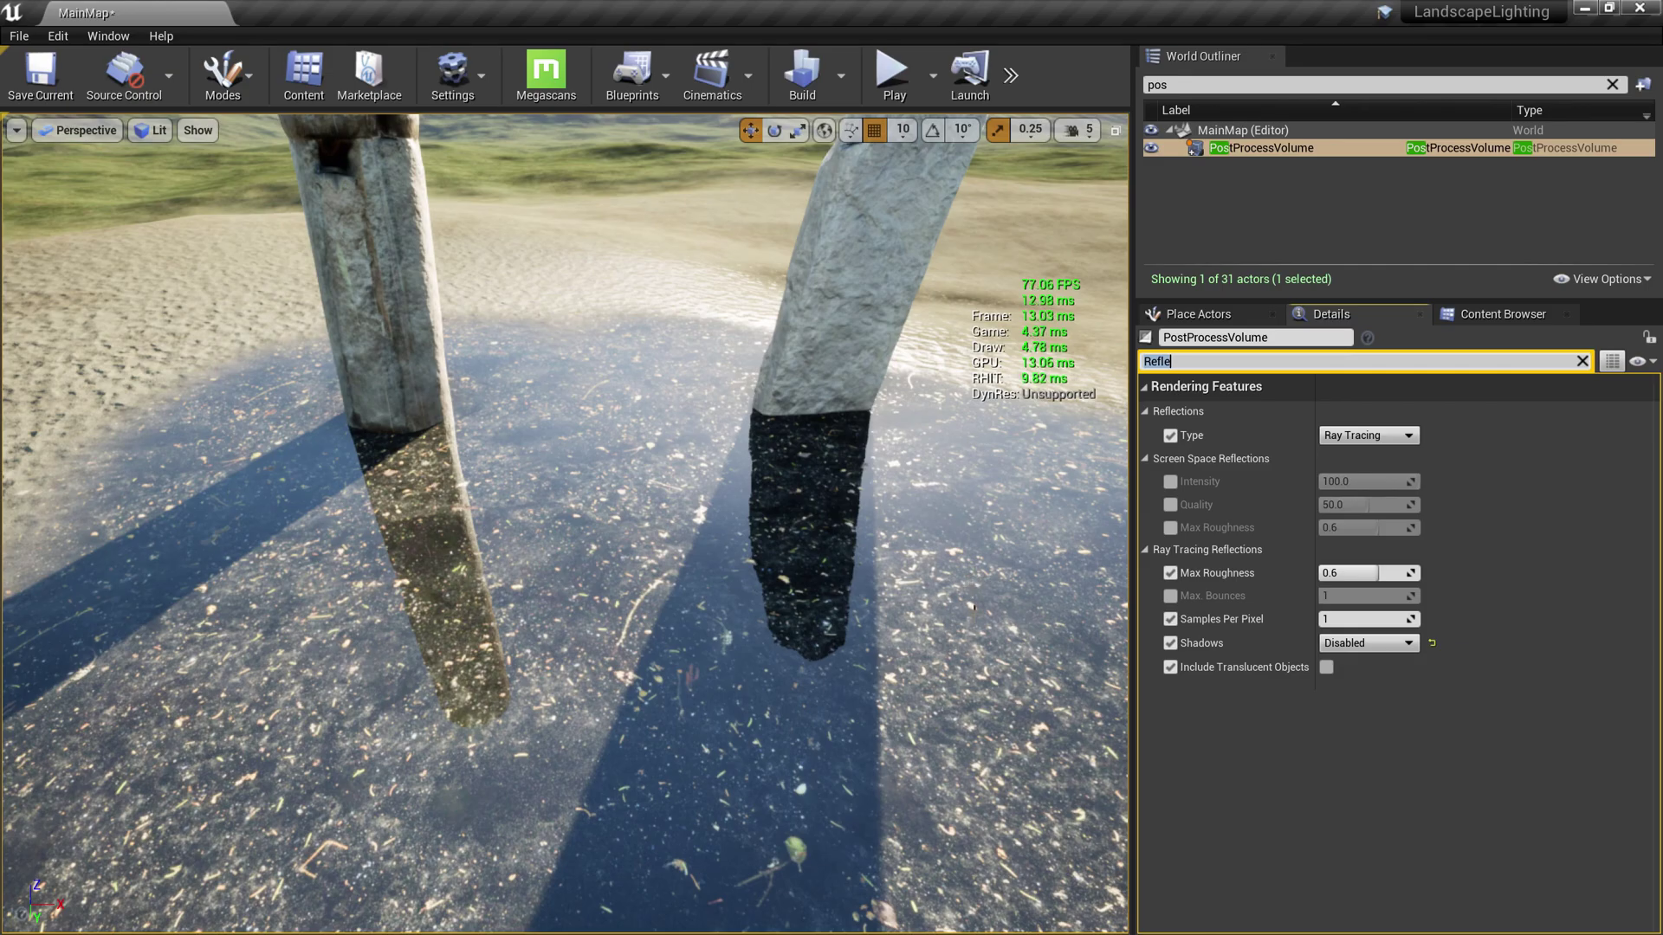
Examine the ray-traced reflections of the stone columns in the water from several angles.
right_click_drag(931, 607, 930, 607)
key("s")
scroll(935, 610, "up", 3)
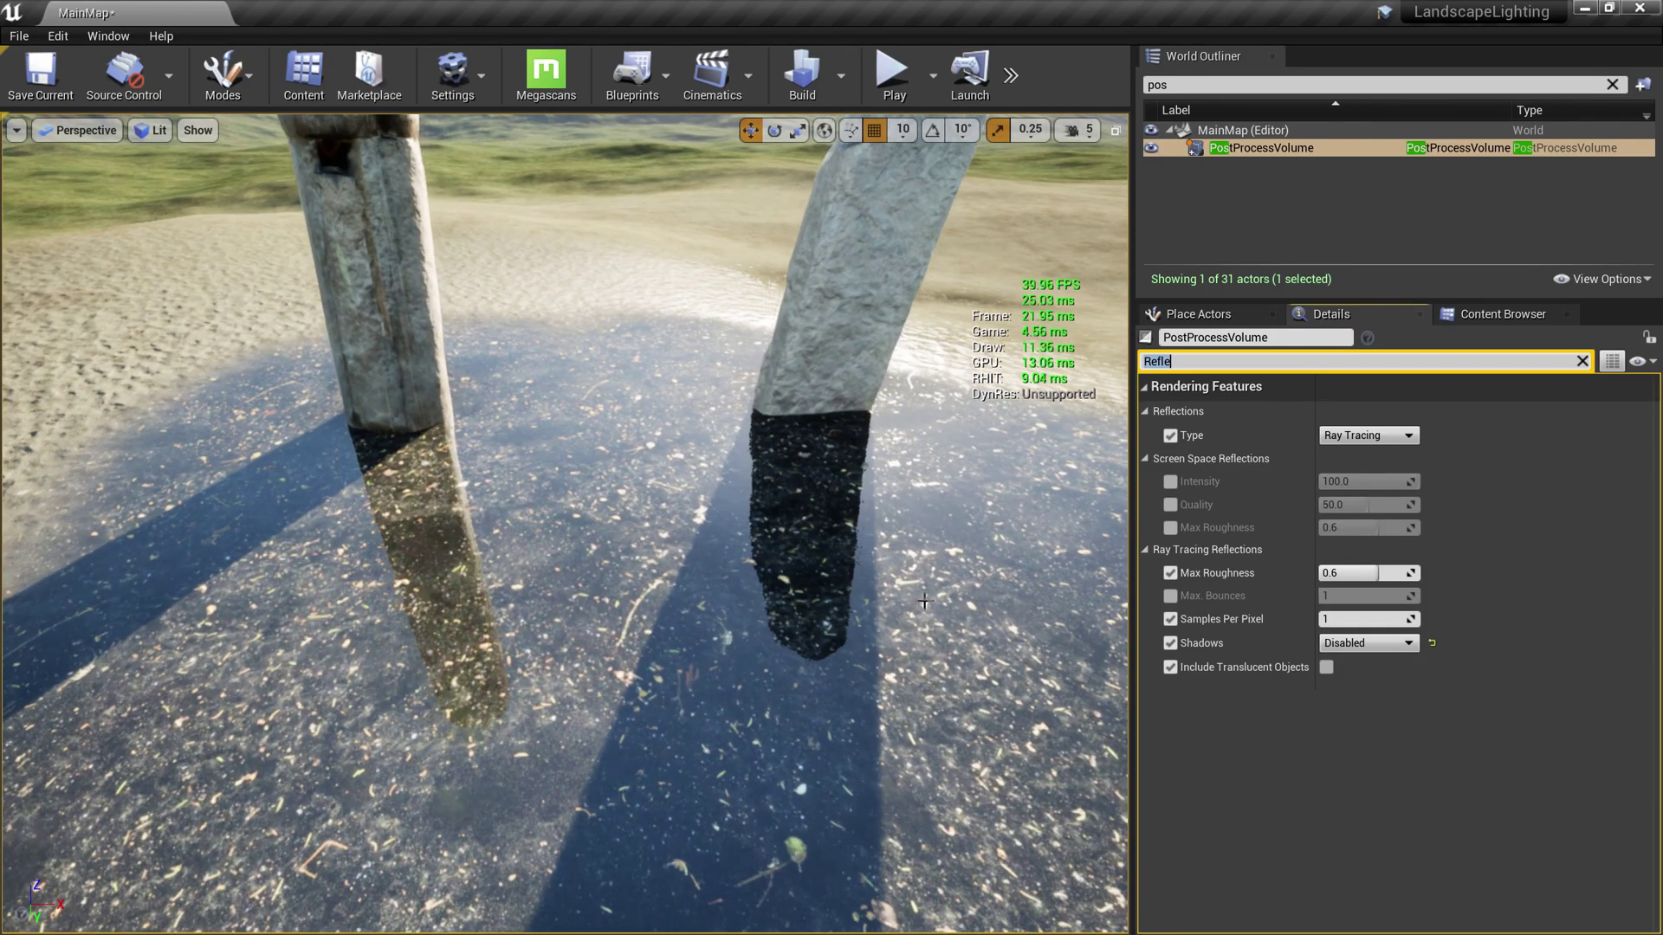
mouse_move(906, 587)
right_mouse_down()
mouse_move(962, 611)
mouse_move(953, 529)
mouse_move(901, 611)
mouse_move(888, 563)
right_mouse_up()
right_click_drag(908, 497, 837, 503)
left_click_drag(923, 493, 924, 455)
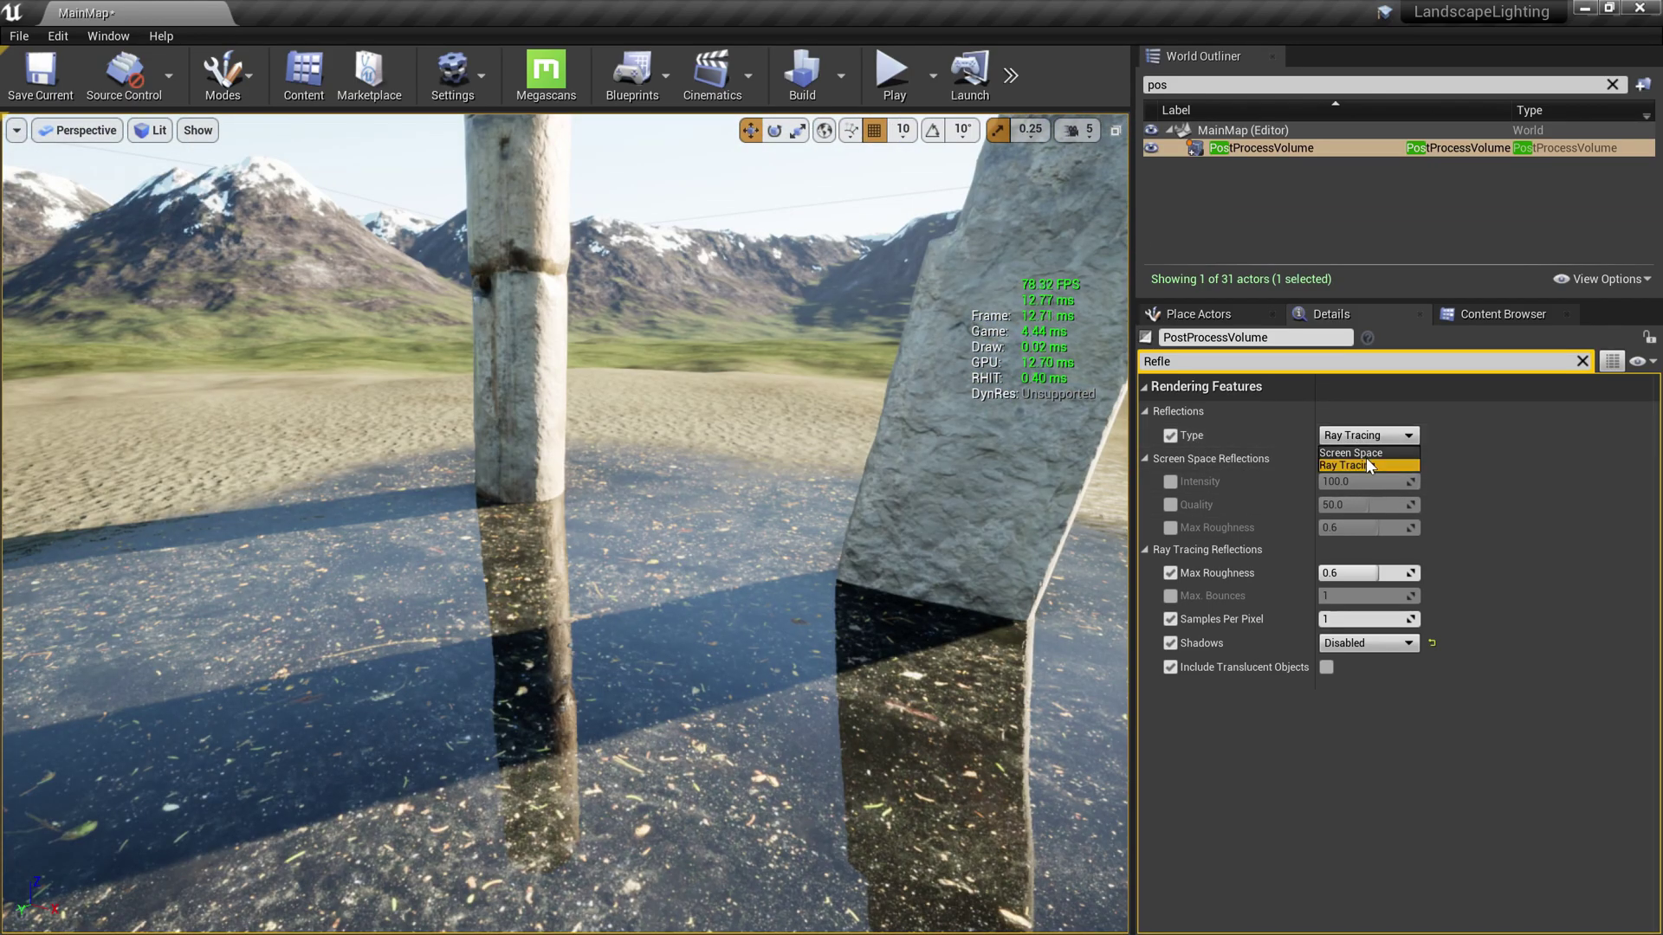
Set the Reflections Type to Screen Space and playtest the level by running the character through the water for comparison.
left_click(1369, 452)
left_click_drag(719, 520, 710, 547)
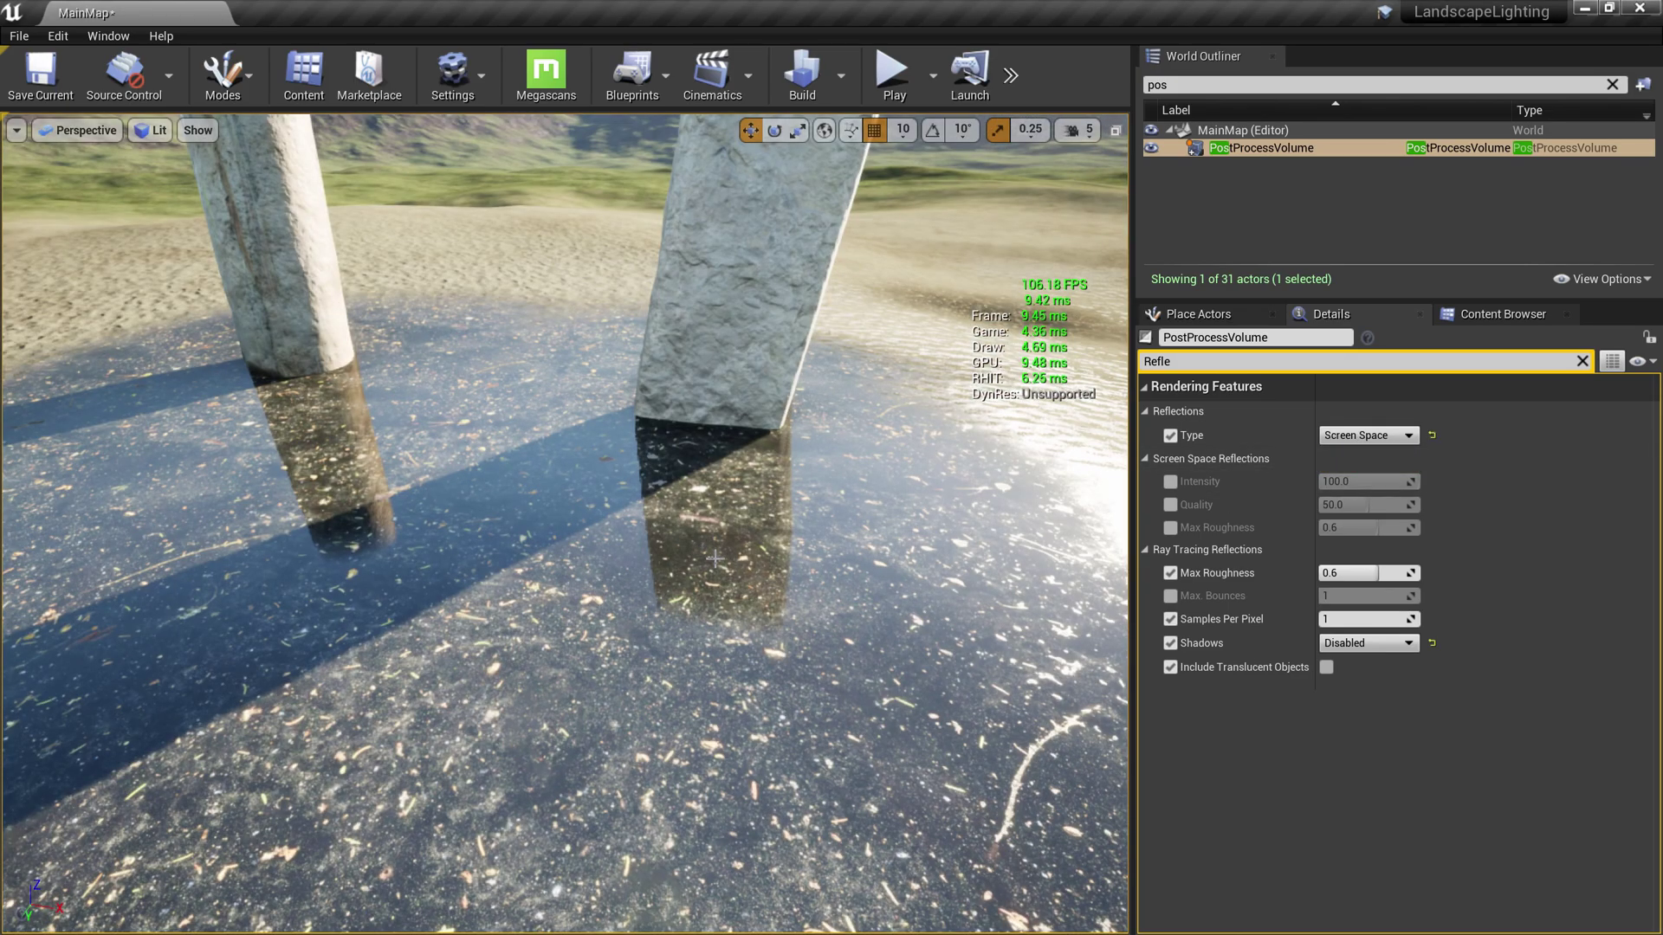
right_click_drag(763, 544, 703, 529)
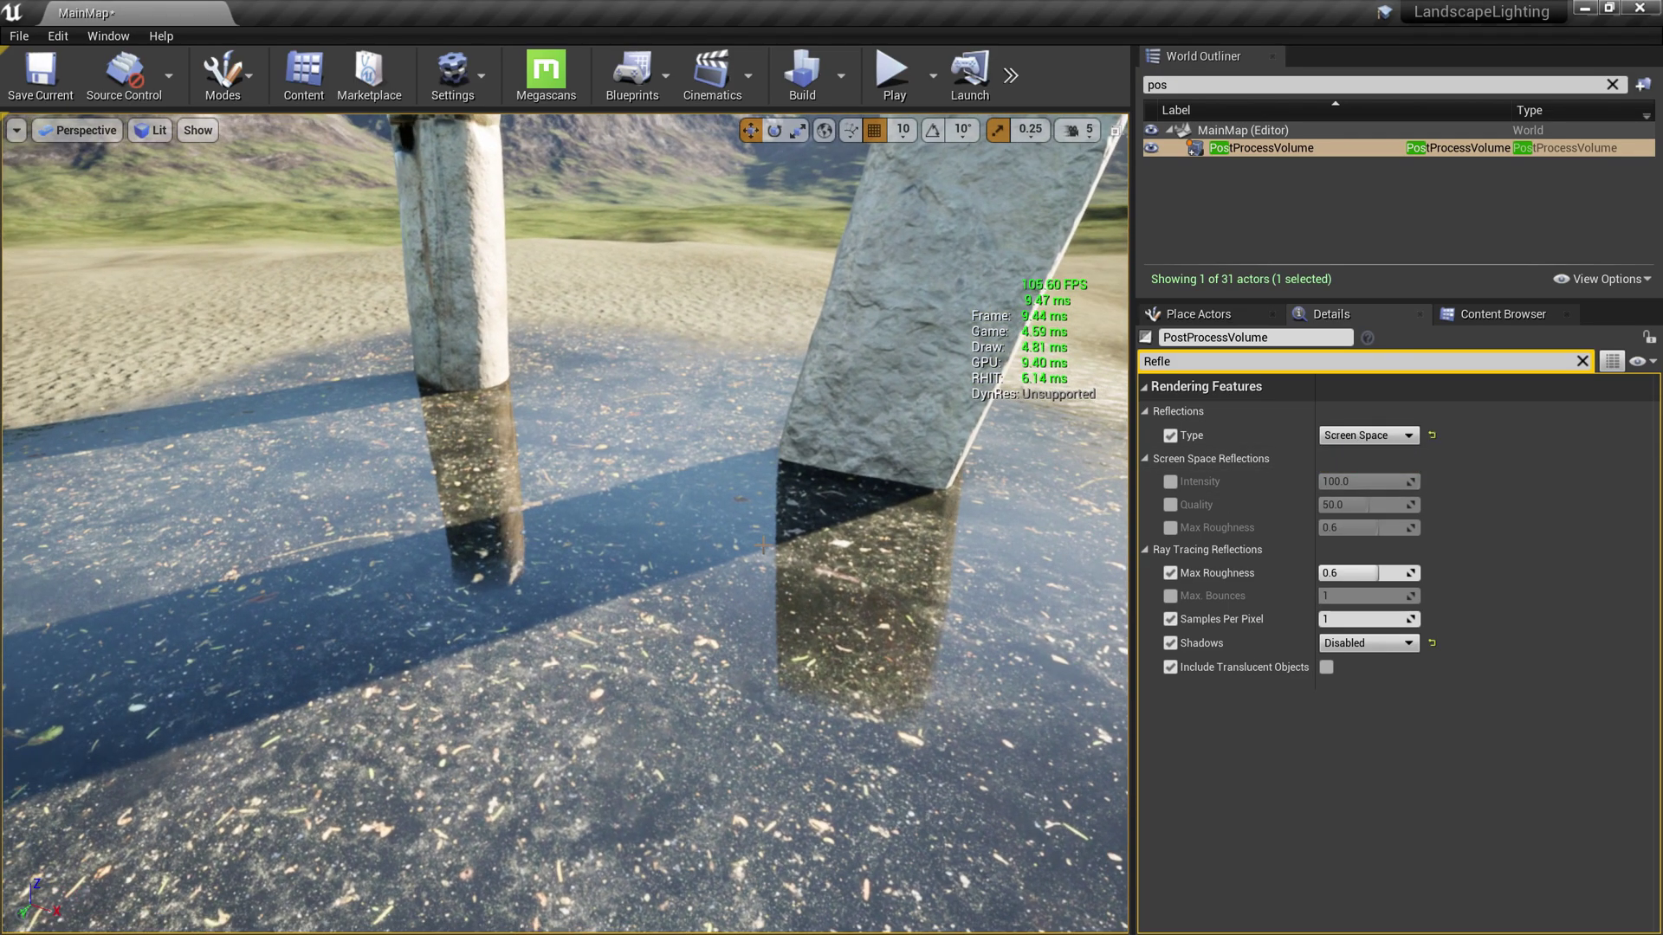
key("alt+p")
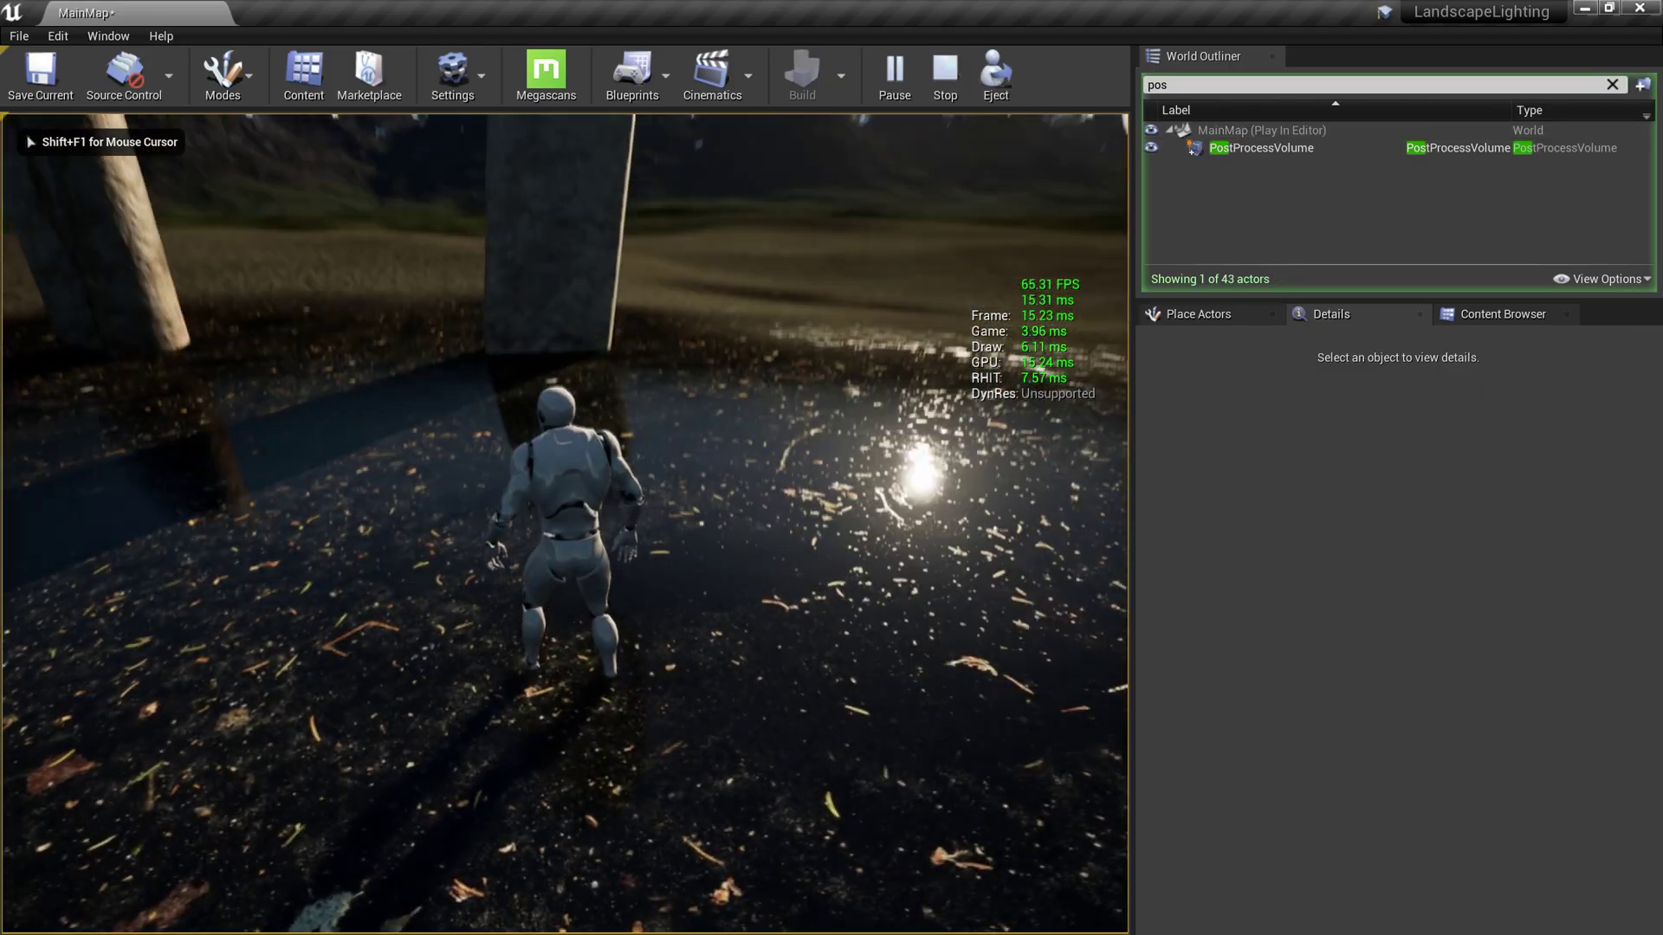
key("w")
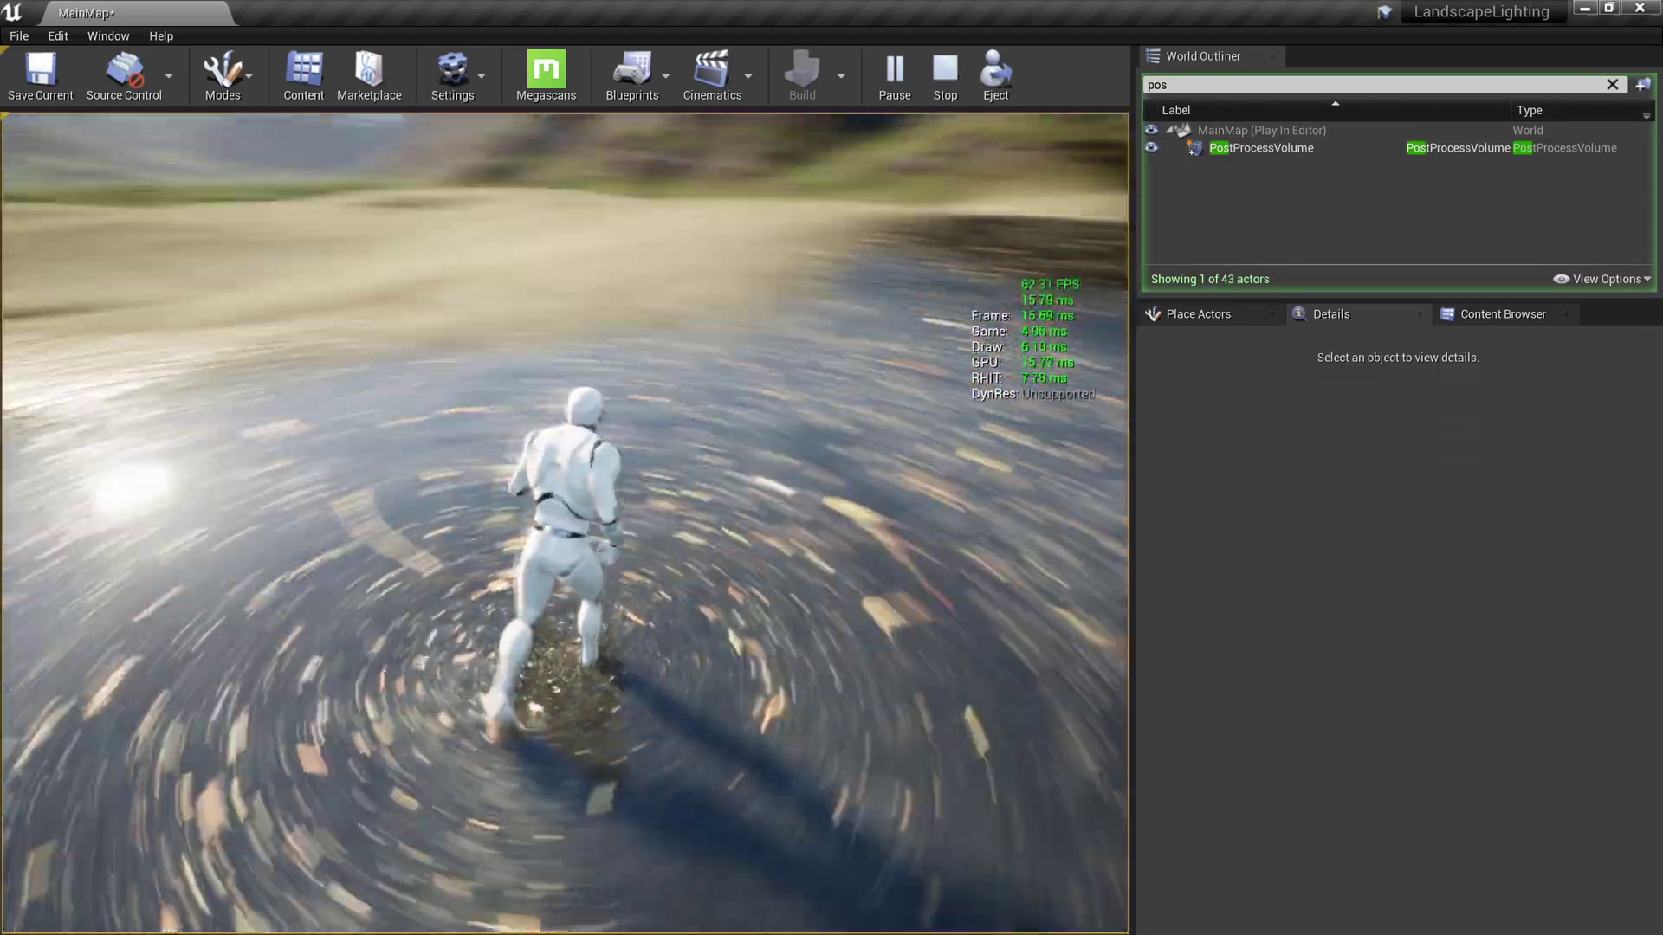
key("w")
key("Escape")
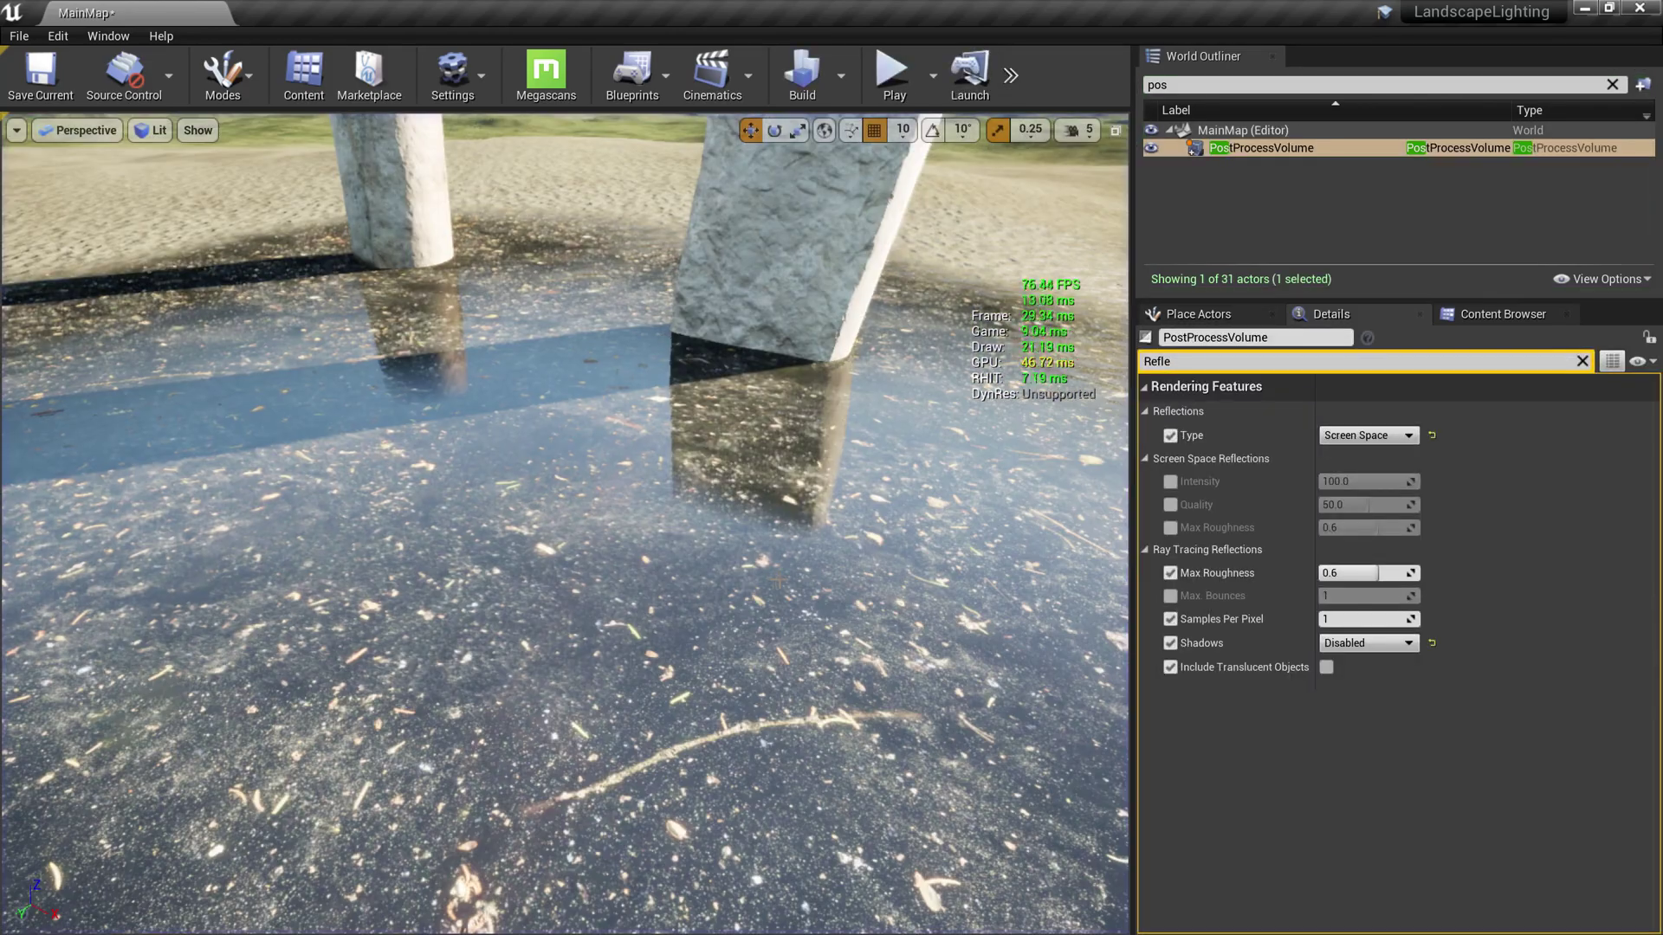
Set the Reflections Type to Ray Tracing and playtest the level by running the character through the water around the columns.
left_click(1351, 466)
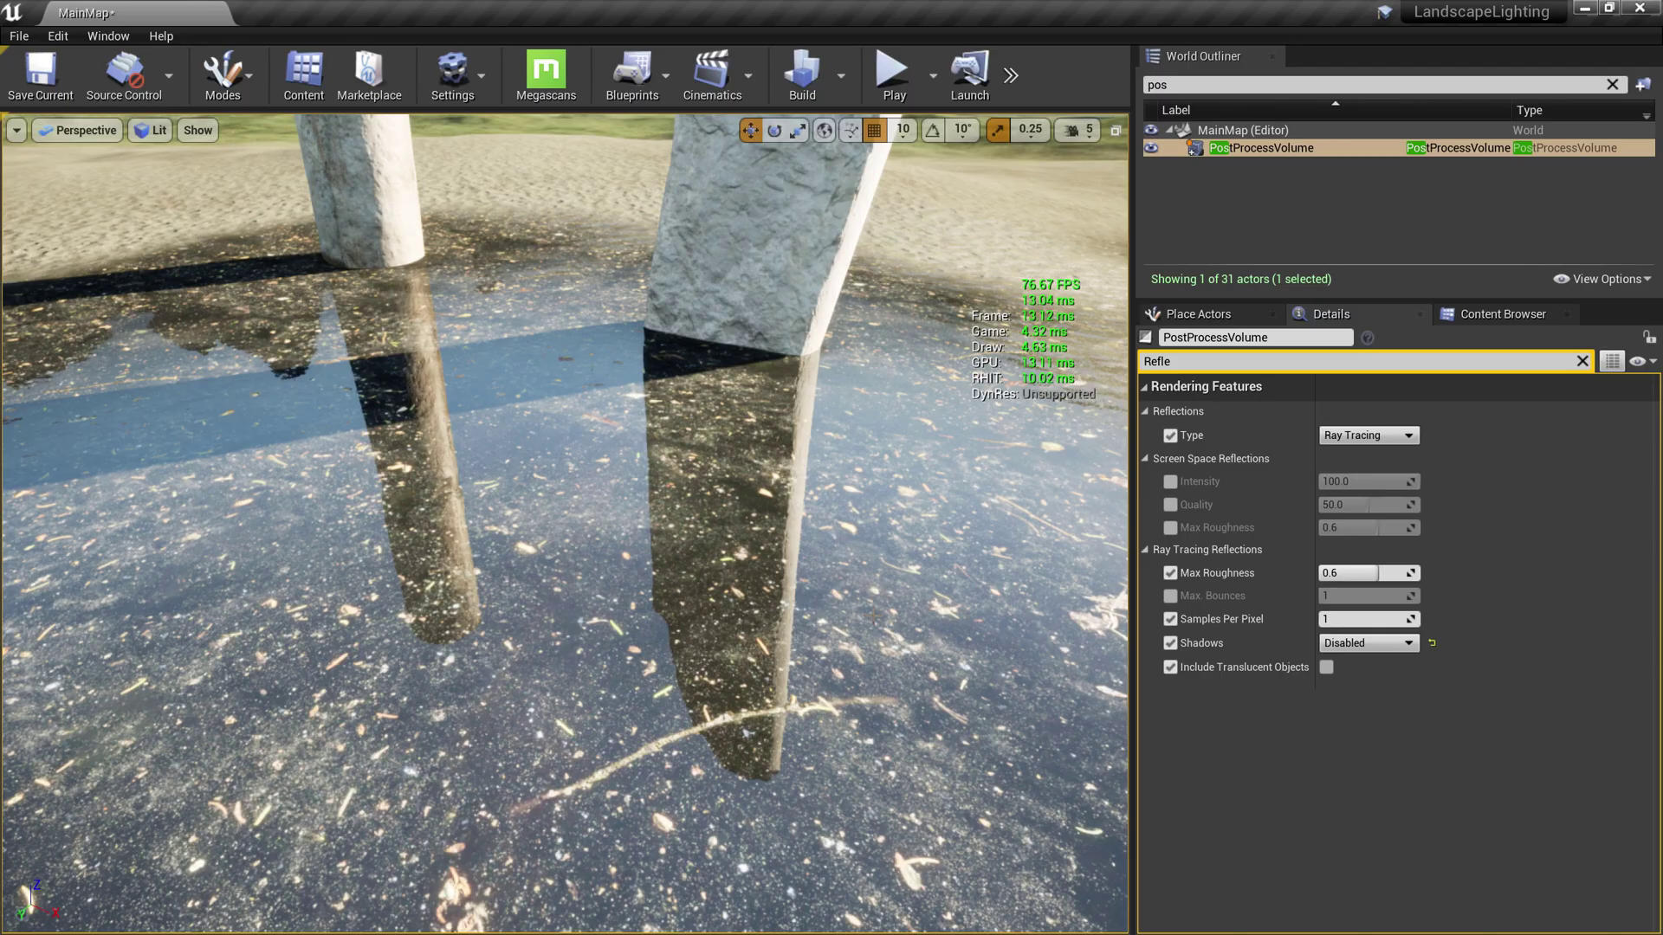
key("alt+p")
key("w")
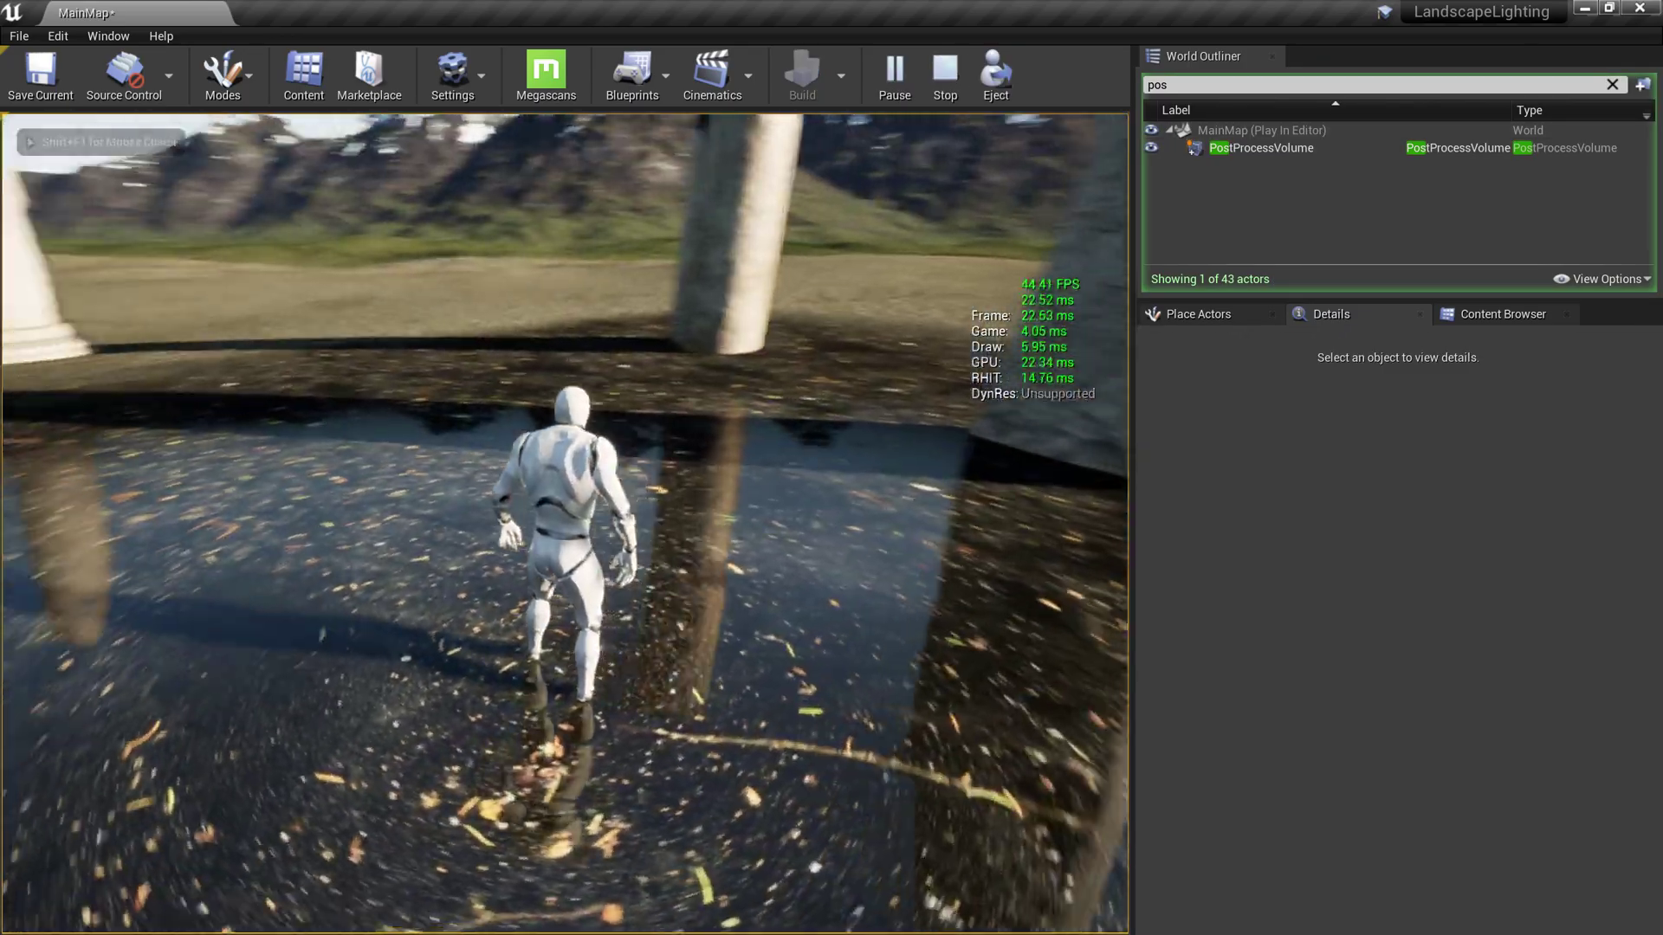
key("w")
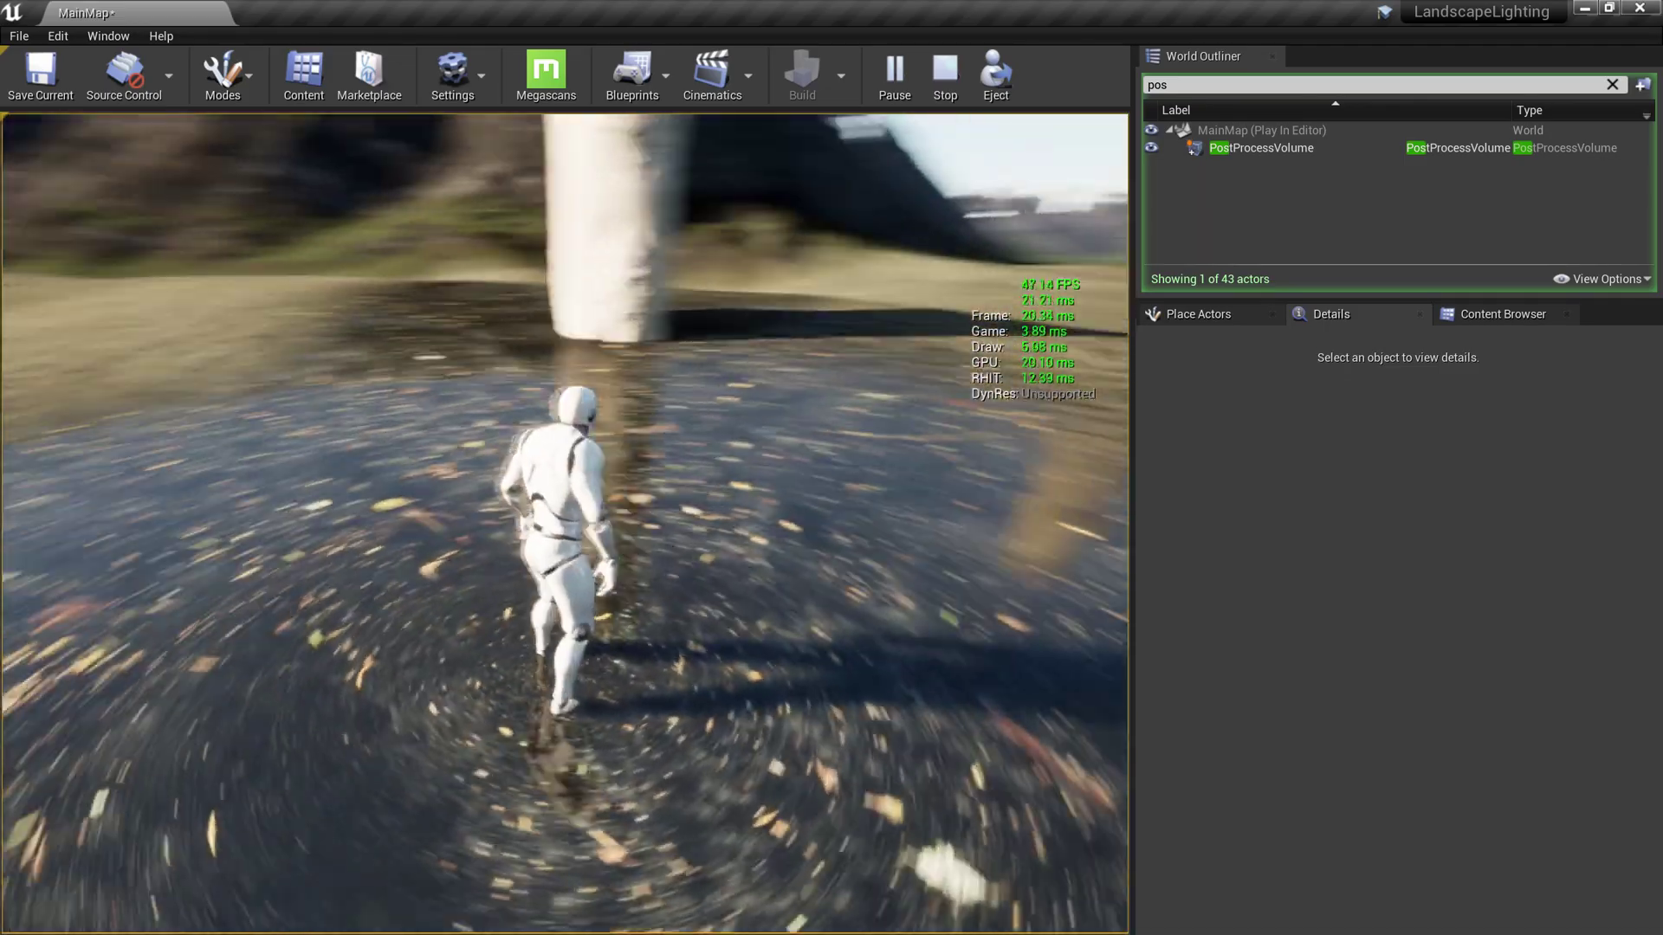
key("w")
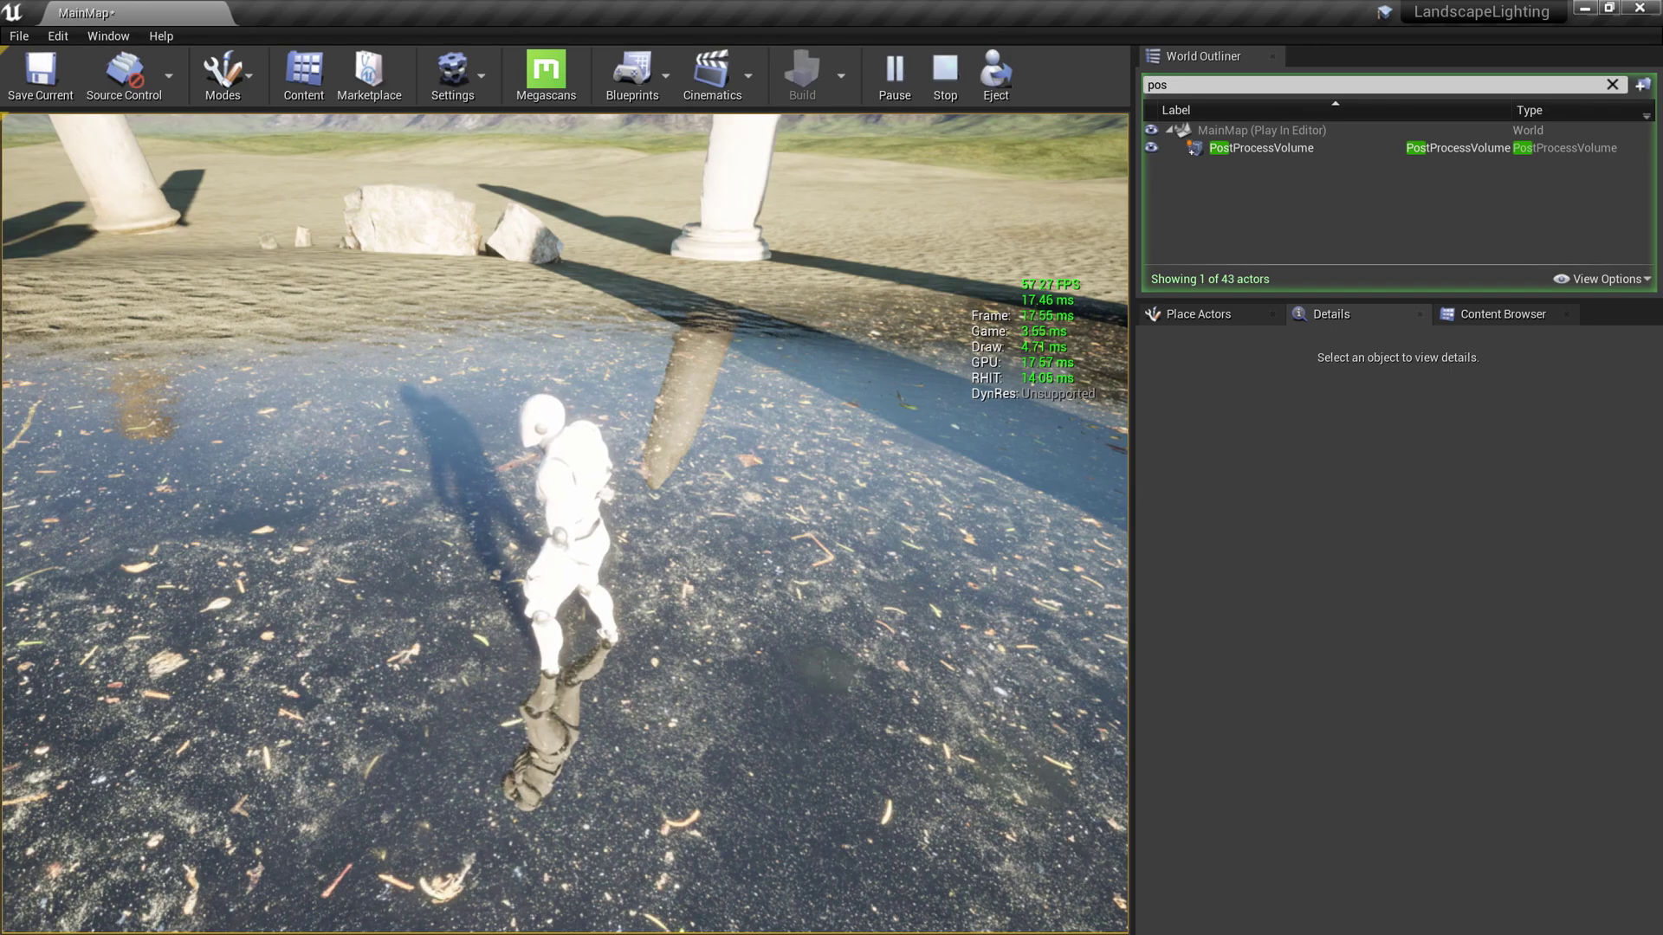
key("w")
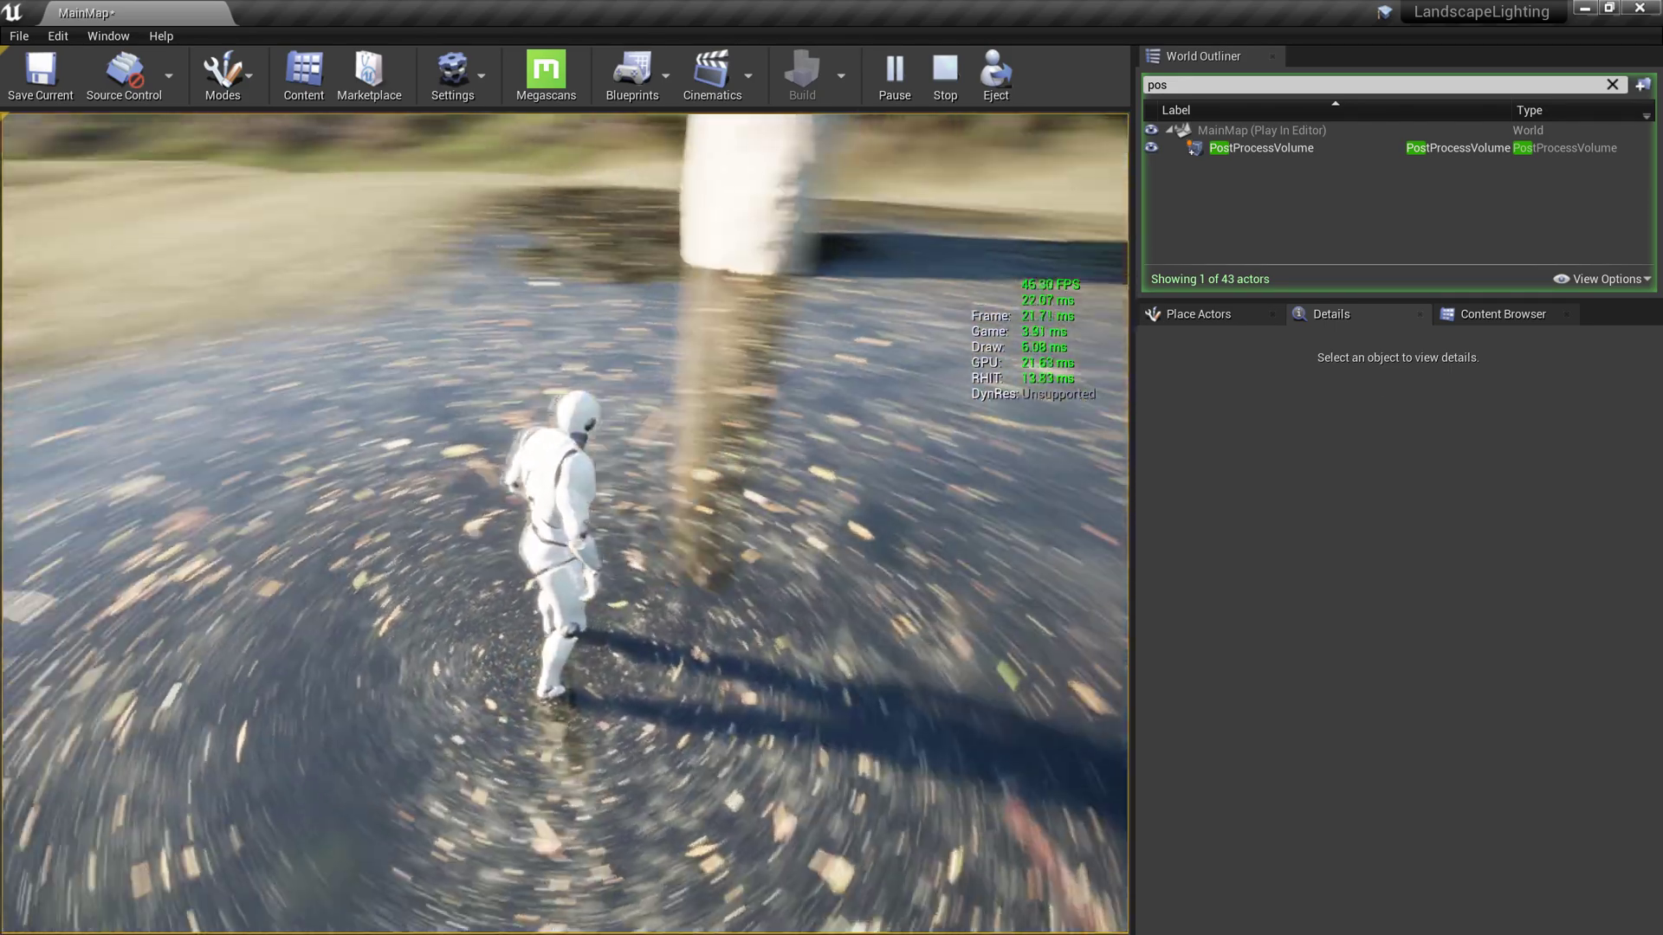
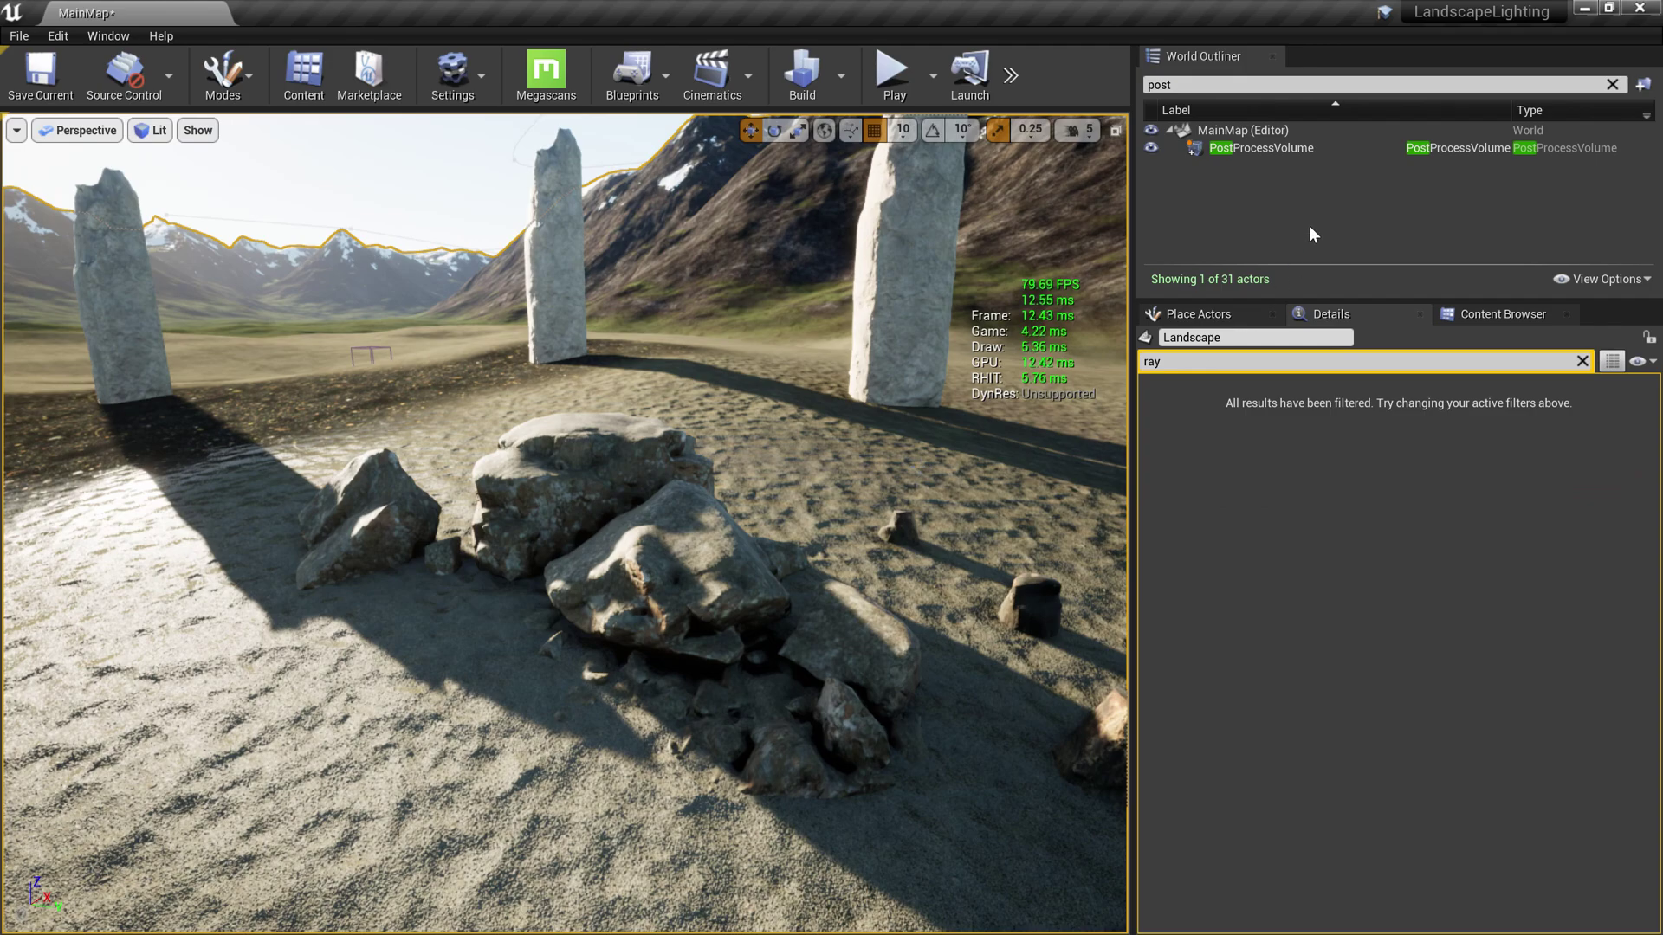
Select the PostProcessVolume and toggle Ray Tracing Ambient Occlusion on and off to compare the shading of the rocks.
left_click(1267, 149)
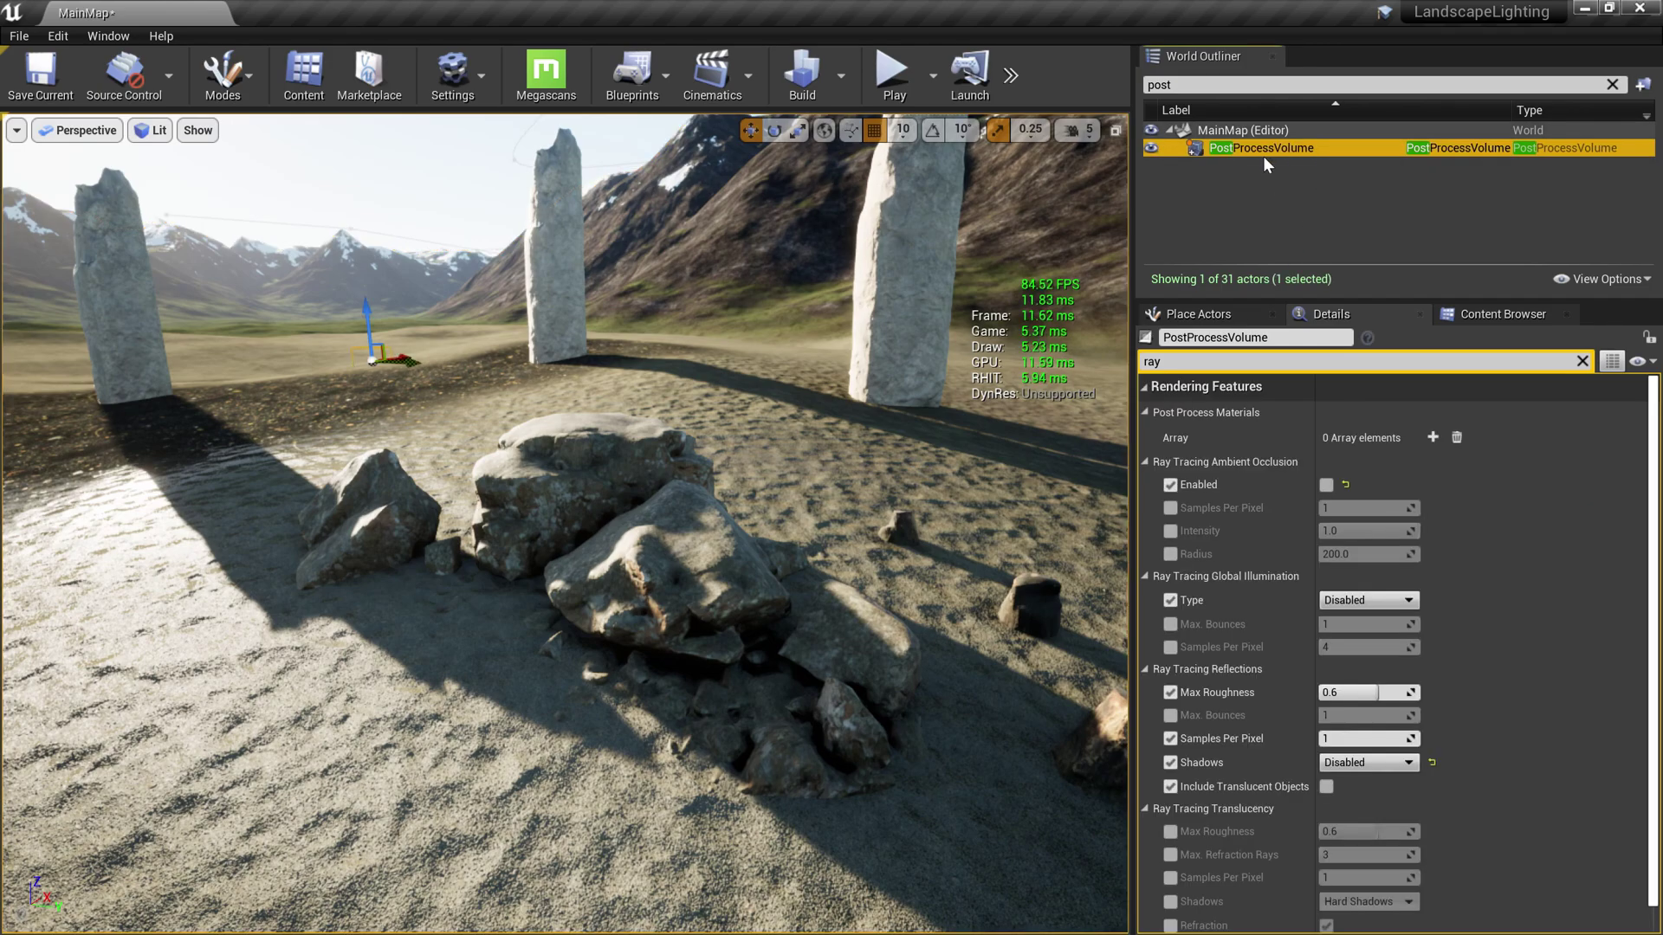
left_click(1238, 361)
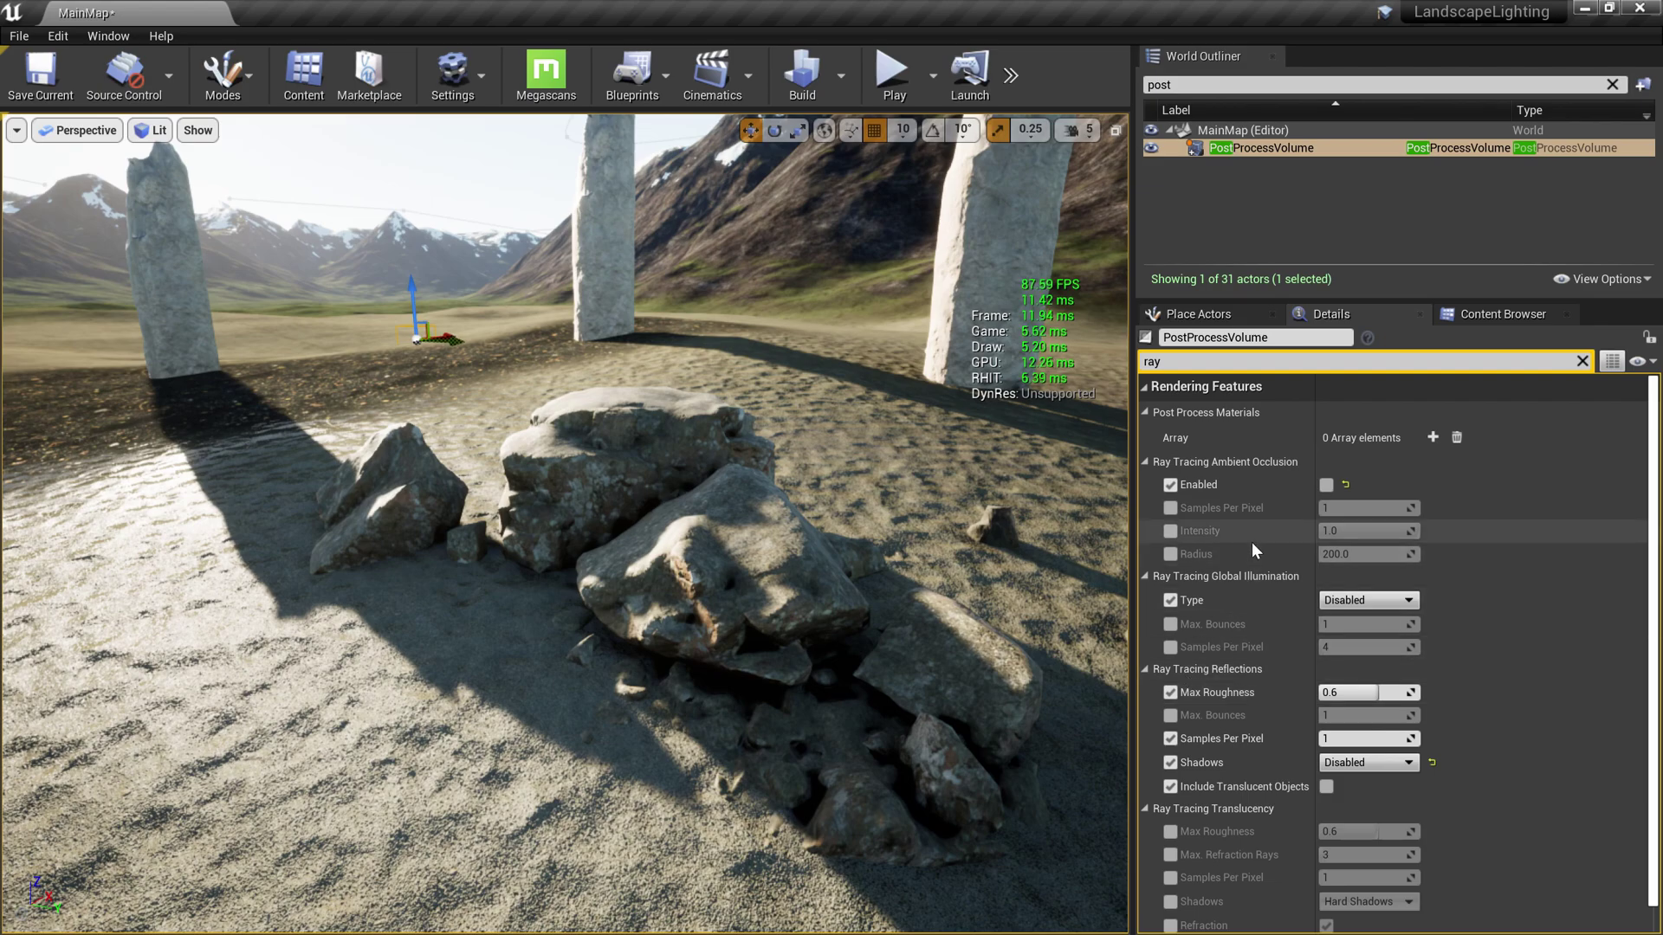
left_click(1327, 487)
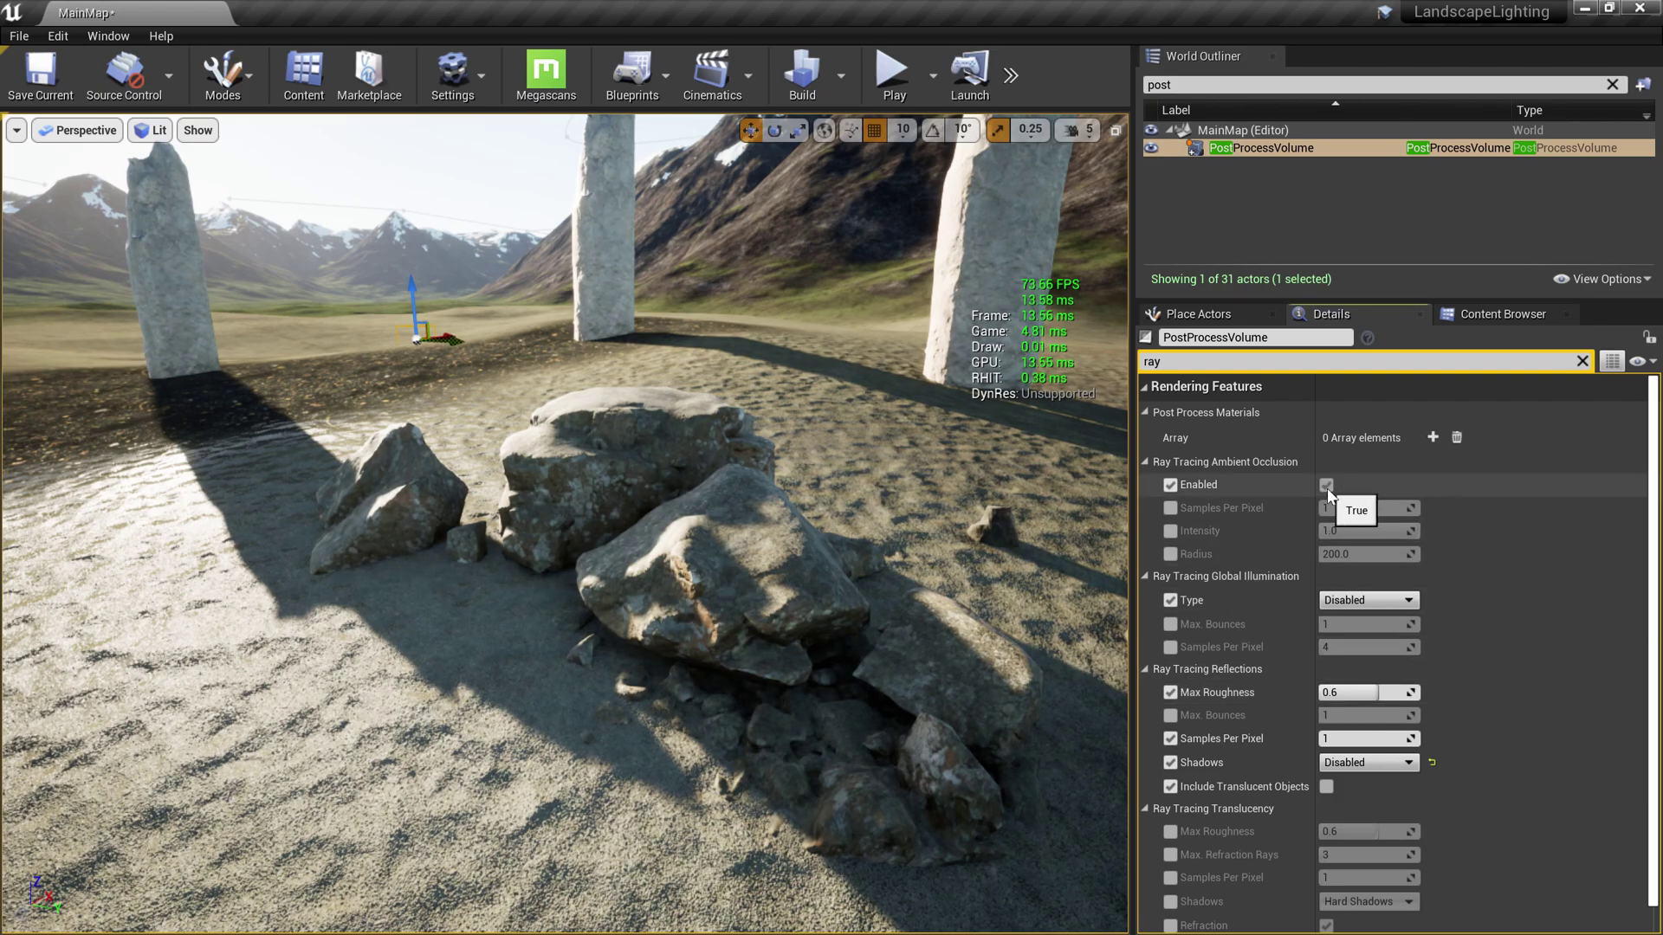
left_click(1327, 486)
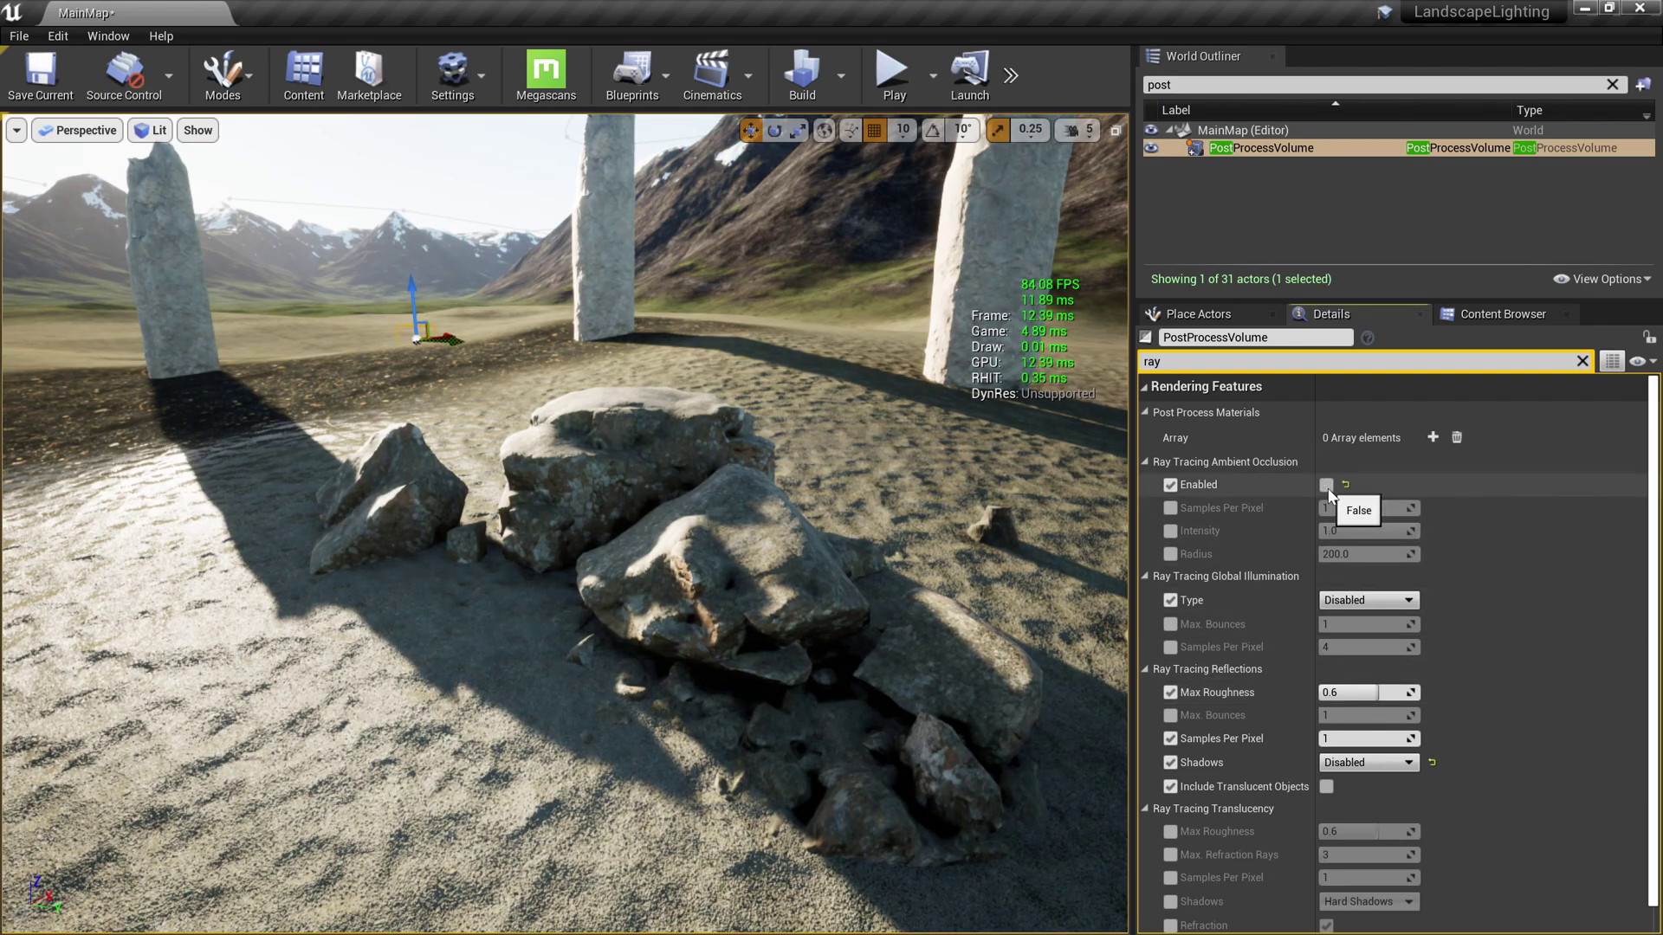
Compare the rock pile close up and from farther away with Ray Tracing Ambient Occlusion enabled, and disable it again.
scroll(830, 661, "up", 3)
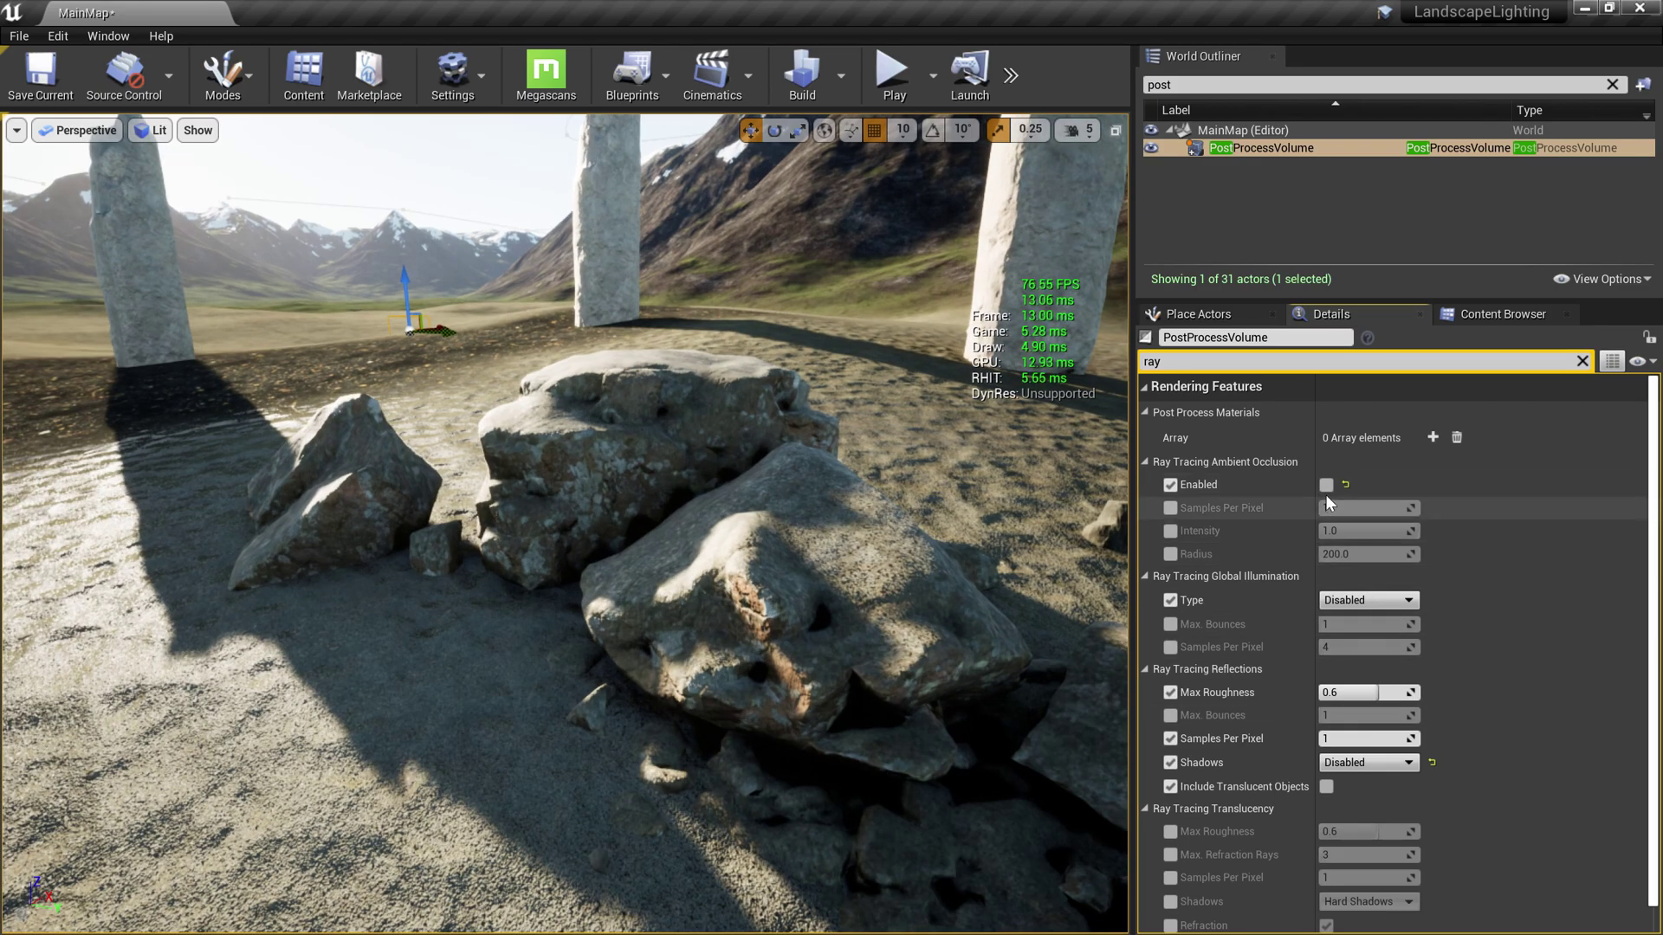
left_click(1327, 488)
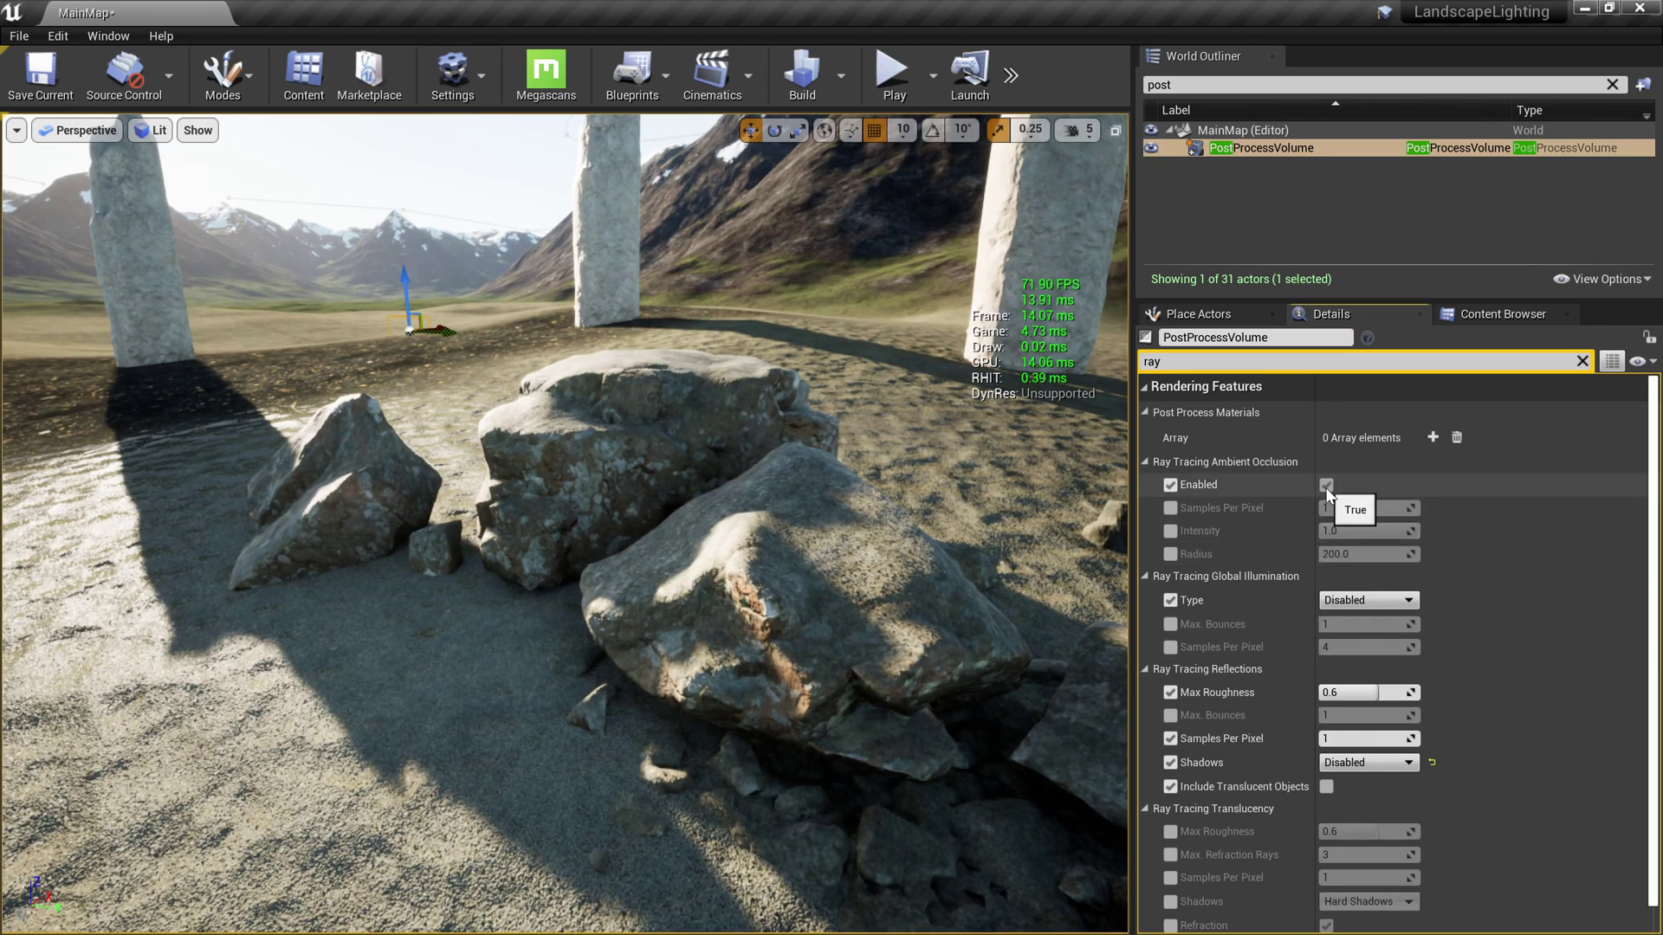
scroll(869, 623, "down", 5)
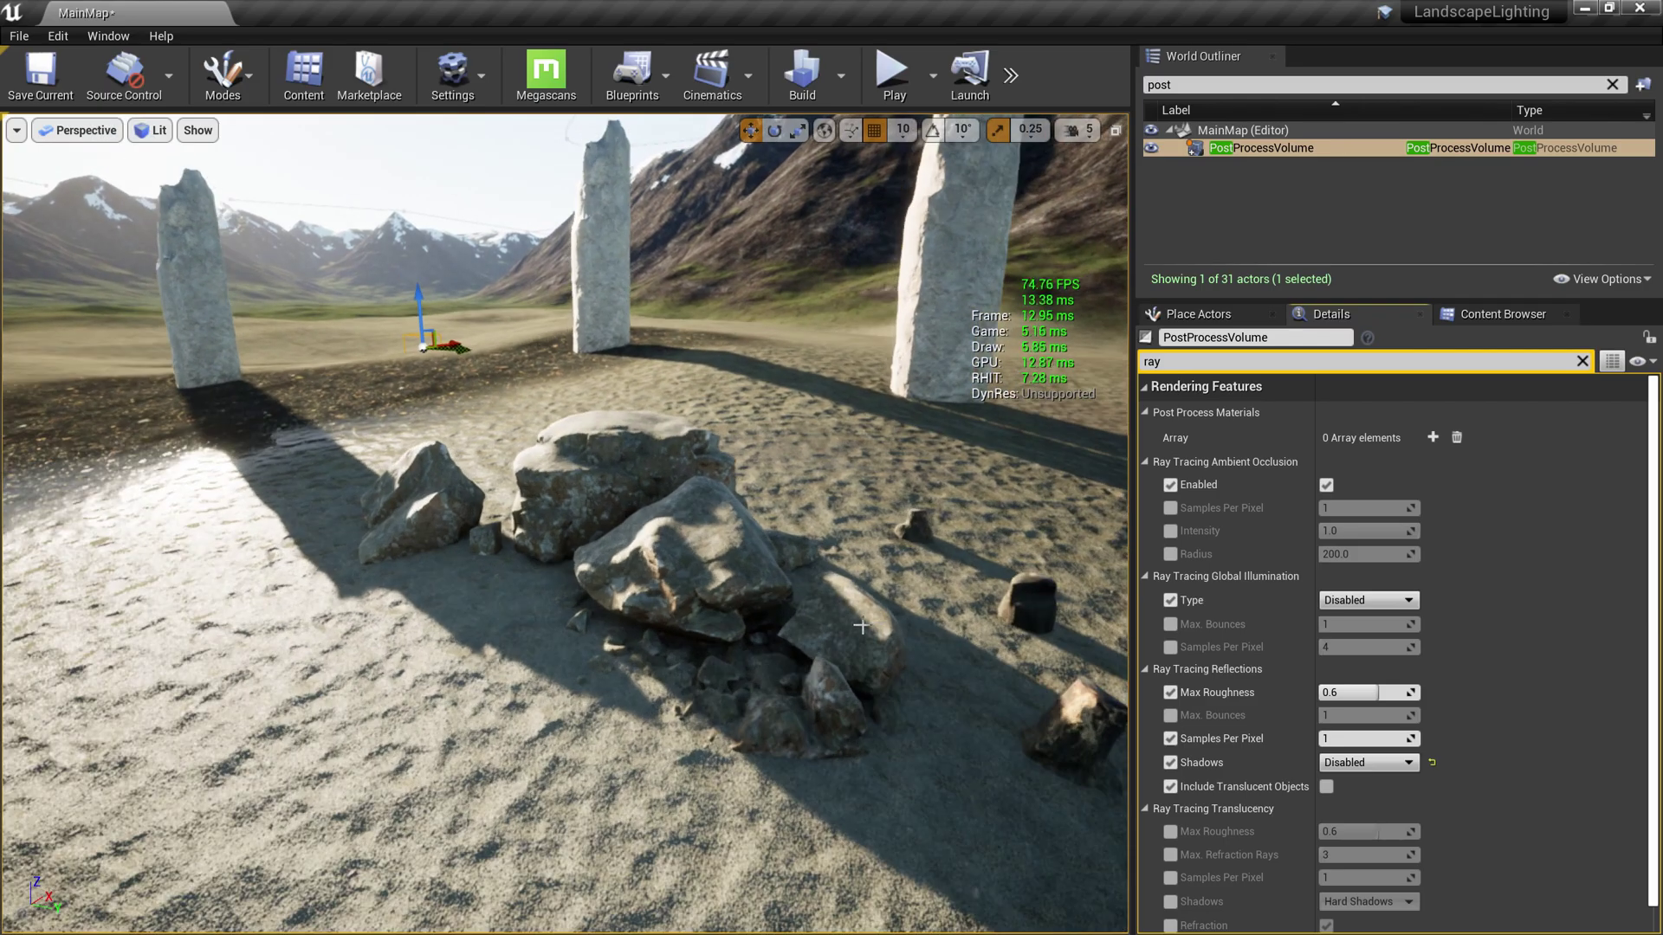
mouse_move(728, 563)
left_mouse_down()
mouse_move(763, 641)
mouse_move(729, 559)
left_mouse_up()
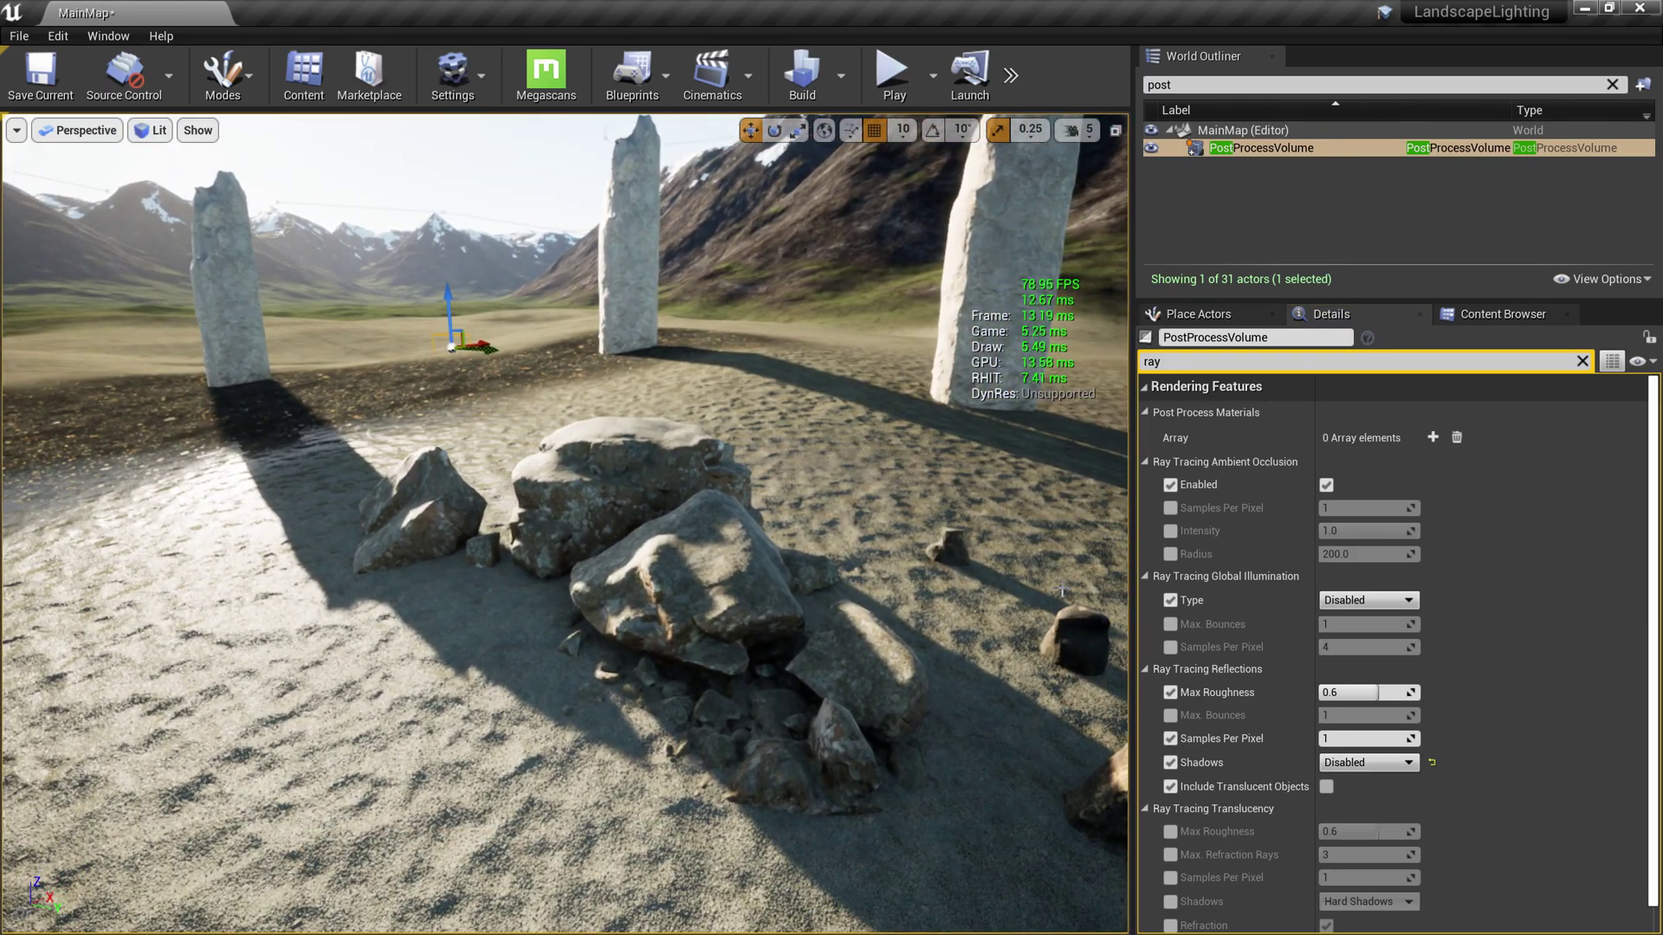
left_click(1326, 486)
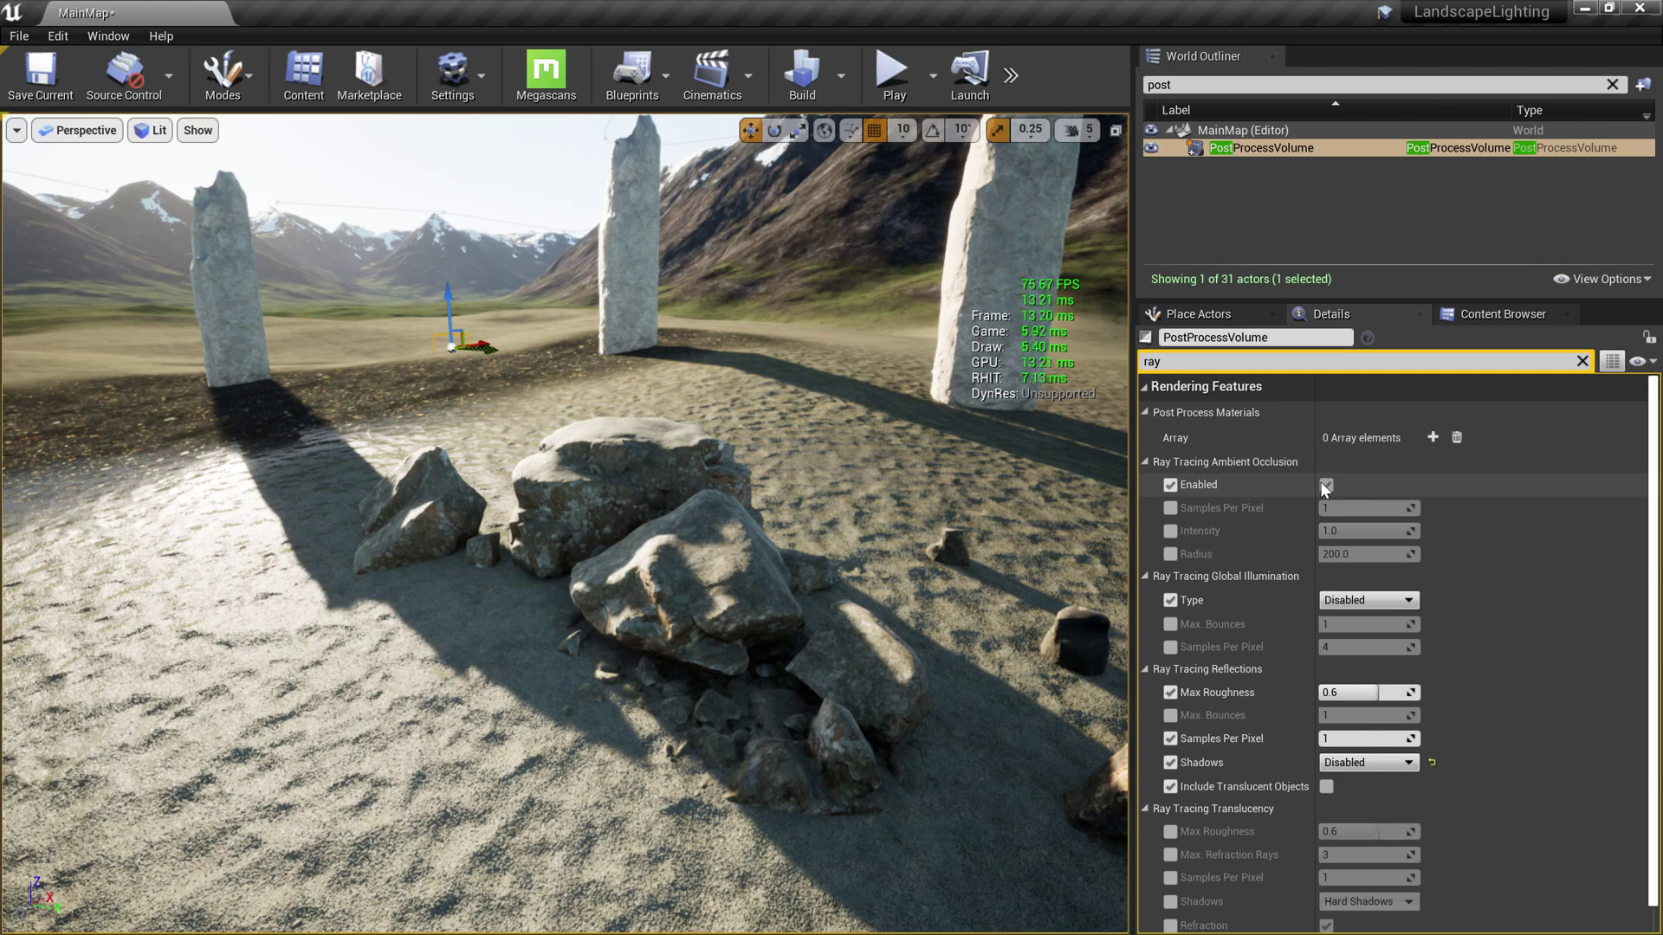
left_click(1325, 486)
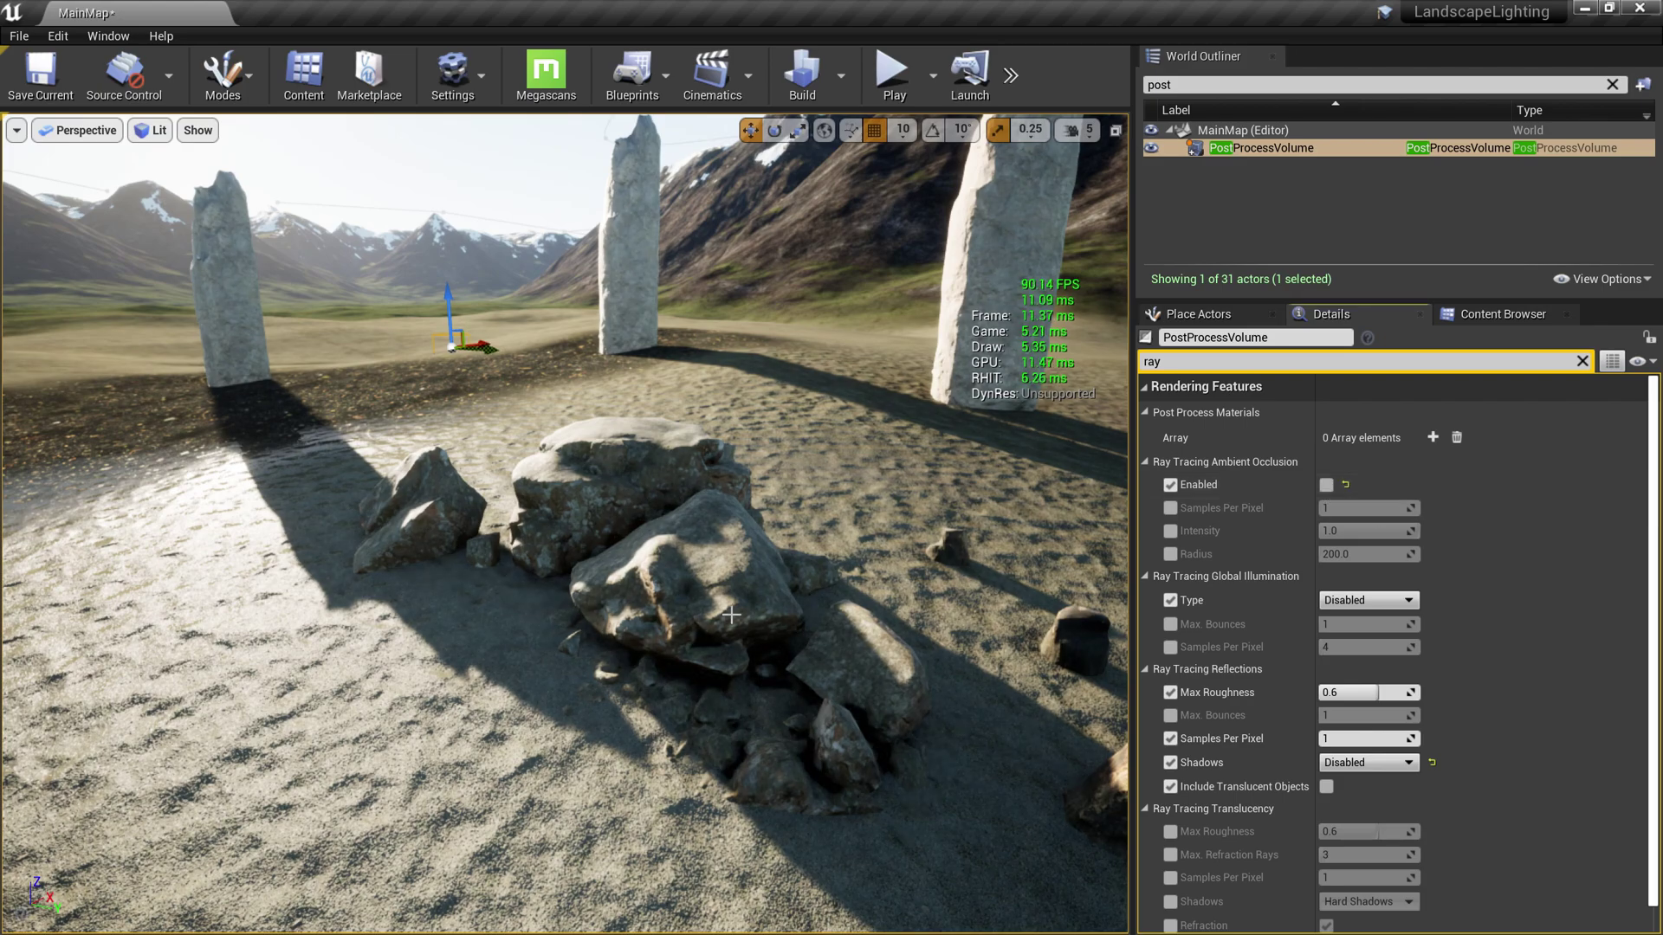
Playtest the level near the rocks with Ray Tracing Ambient Occlusion off to check shading and frame rate, and stop playing.
key("alt+p")
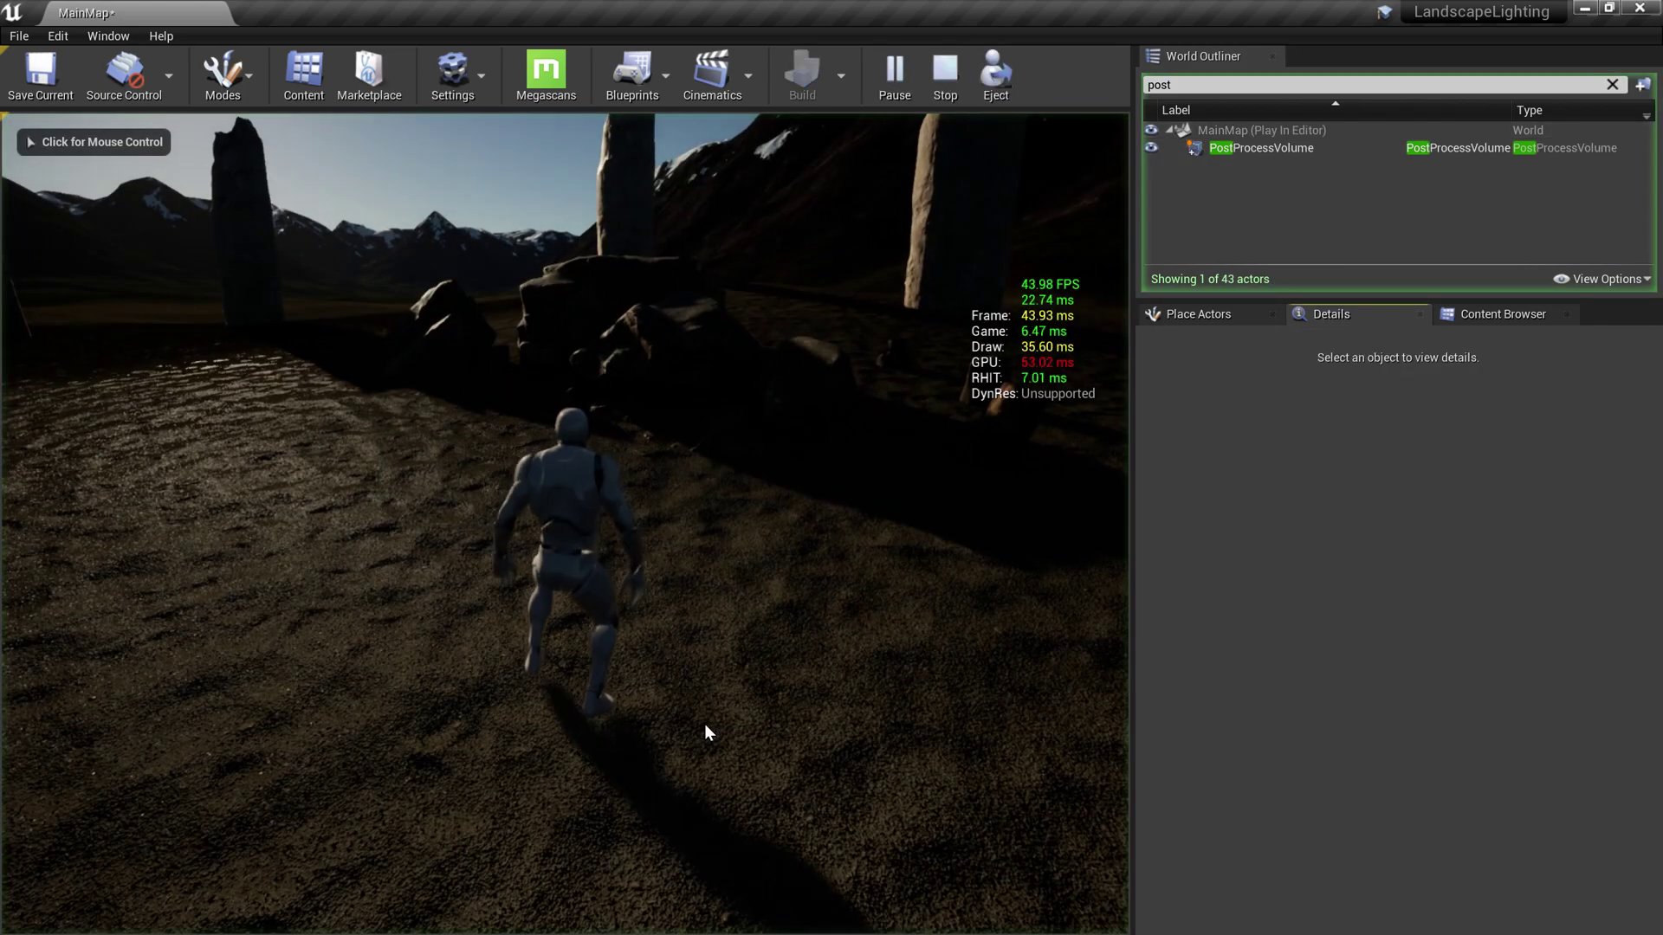
left_click(715, 731)
key("w")
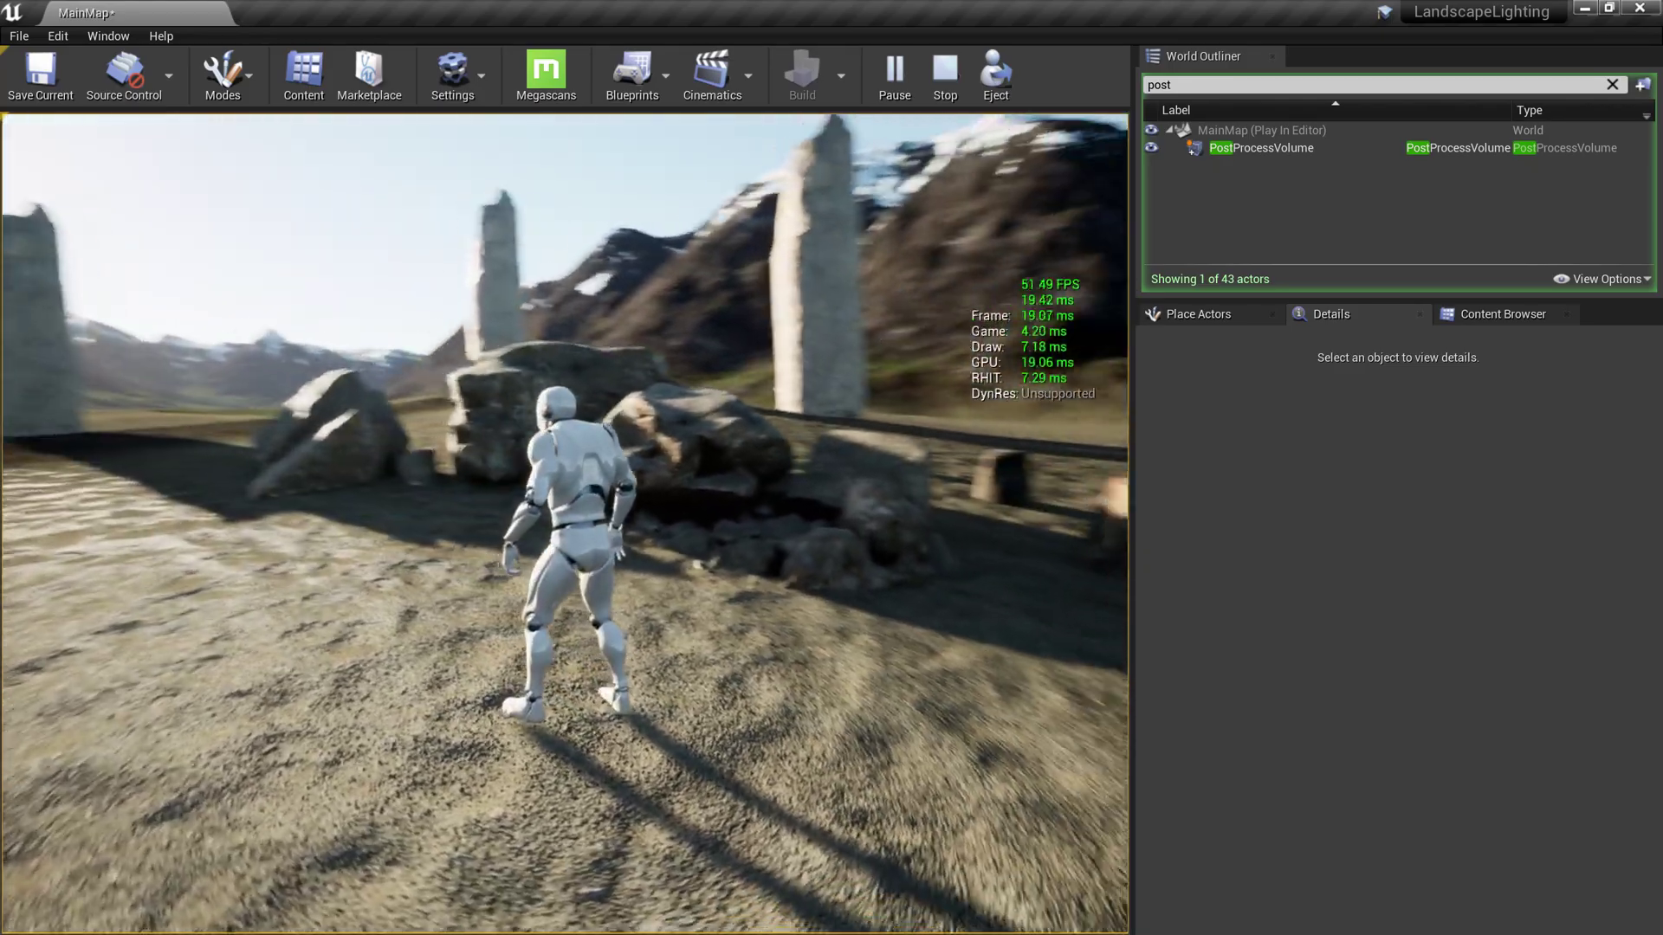
key("Escape")
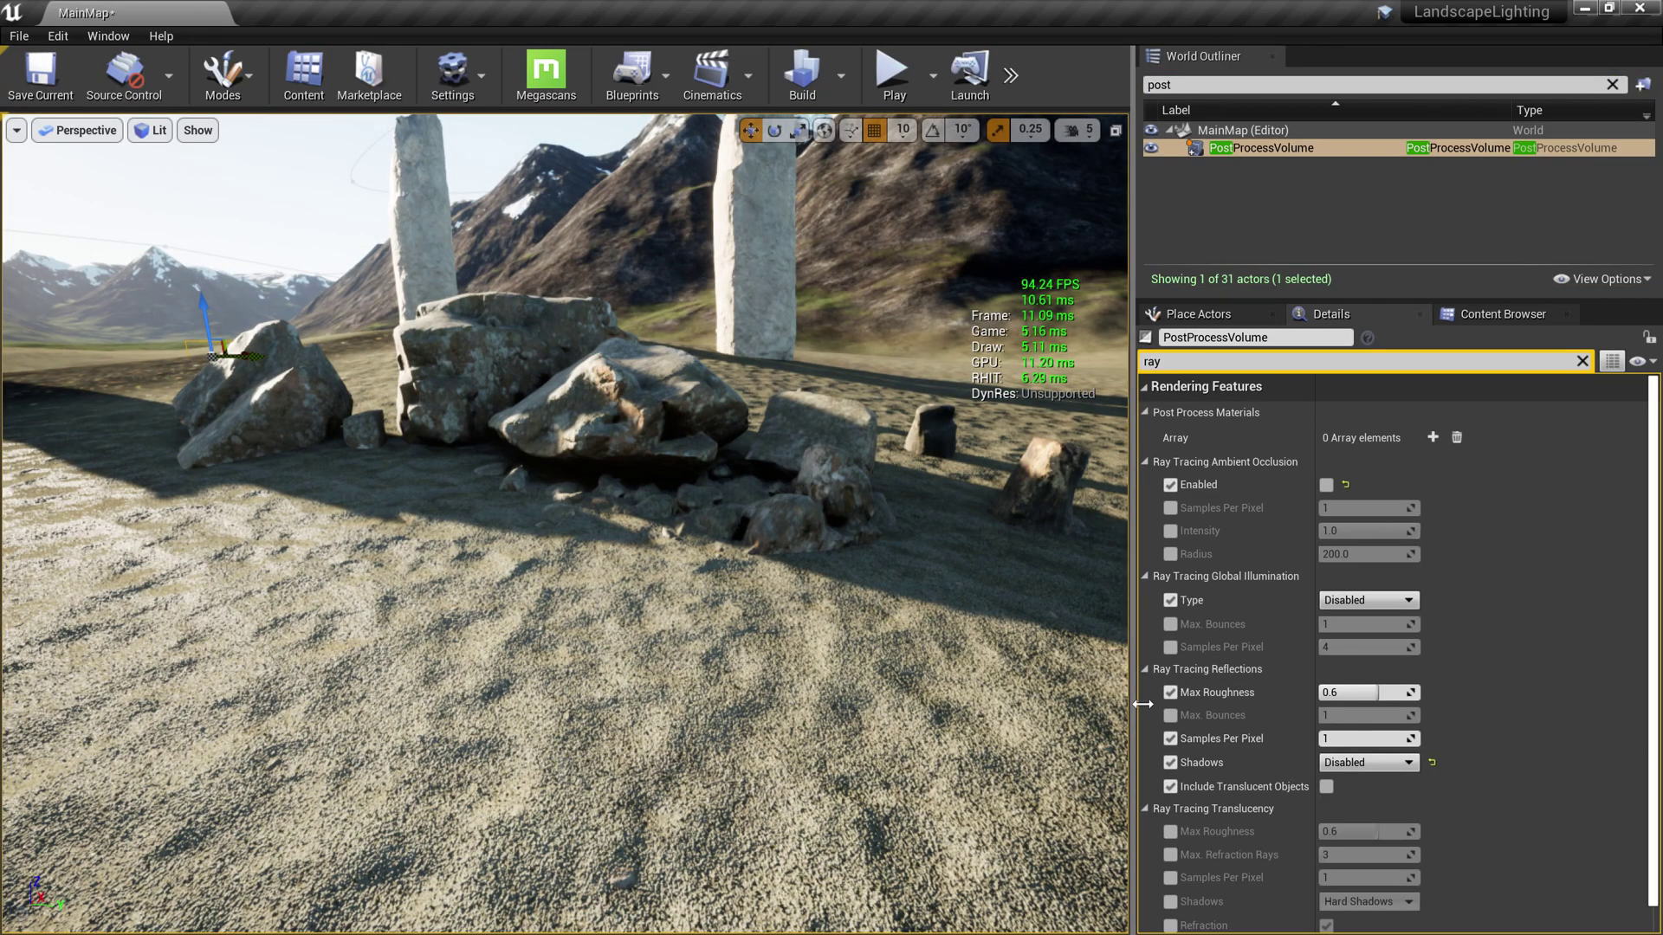
Enable Ray Tracing Ambient Occlusion, playtest the level by running around the rock pile, and disable it again after stopping play.
left_click(1326, 485)
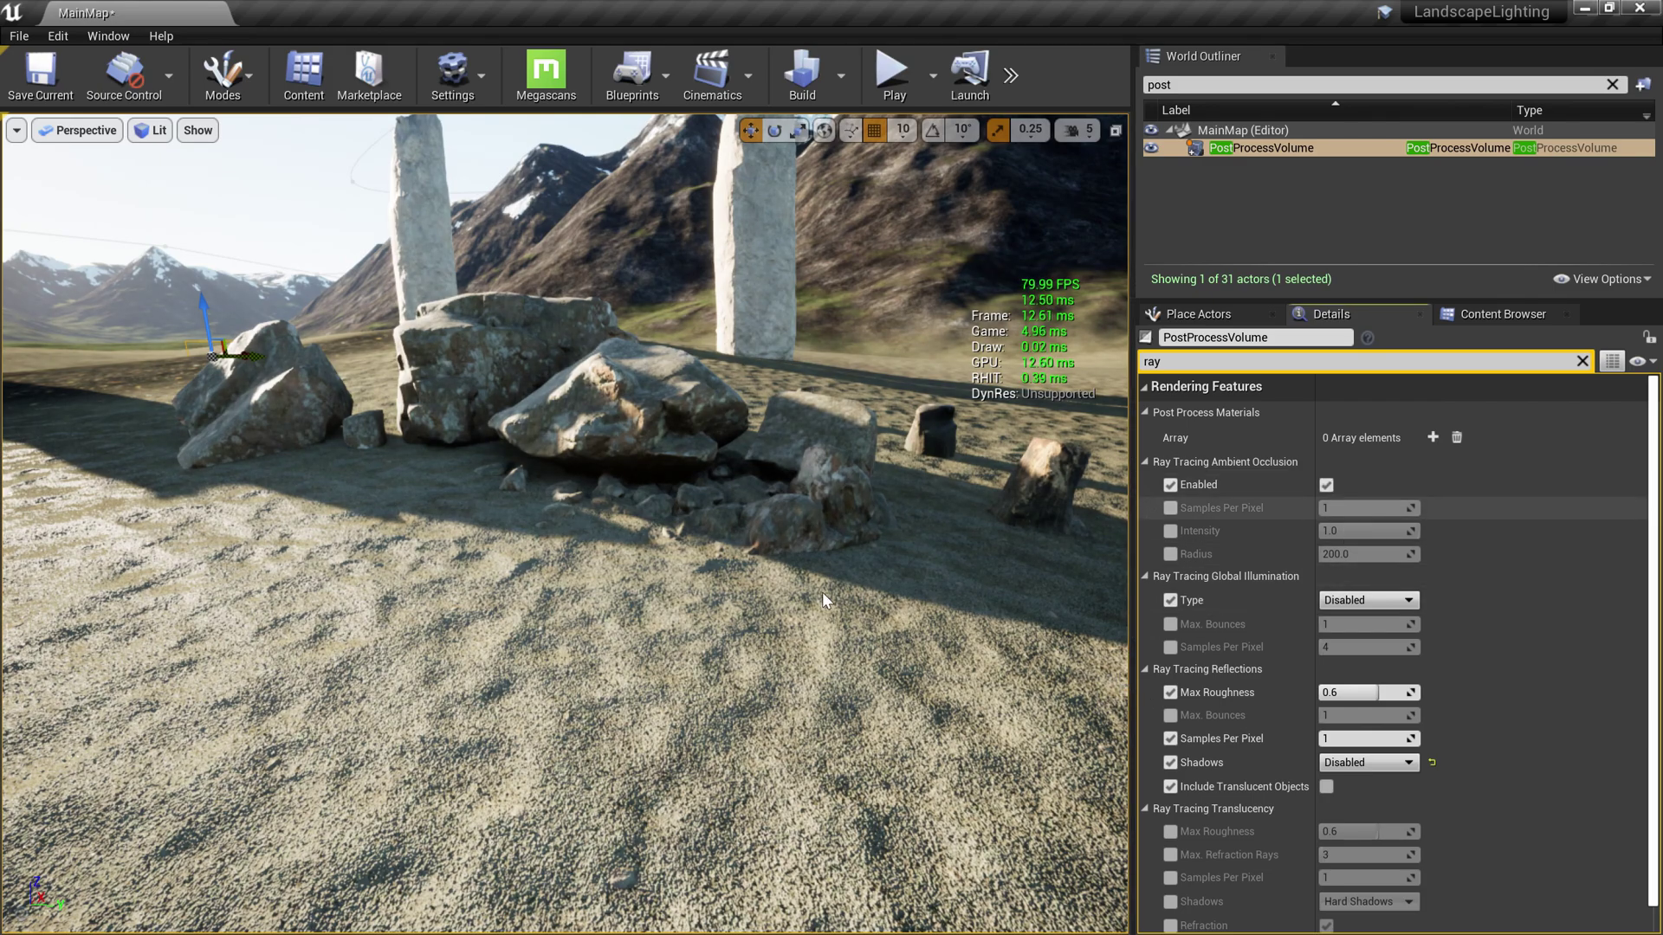
key("alt+p")
key("w")
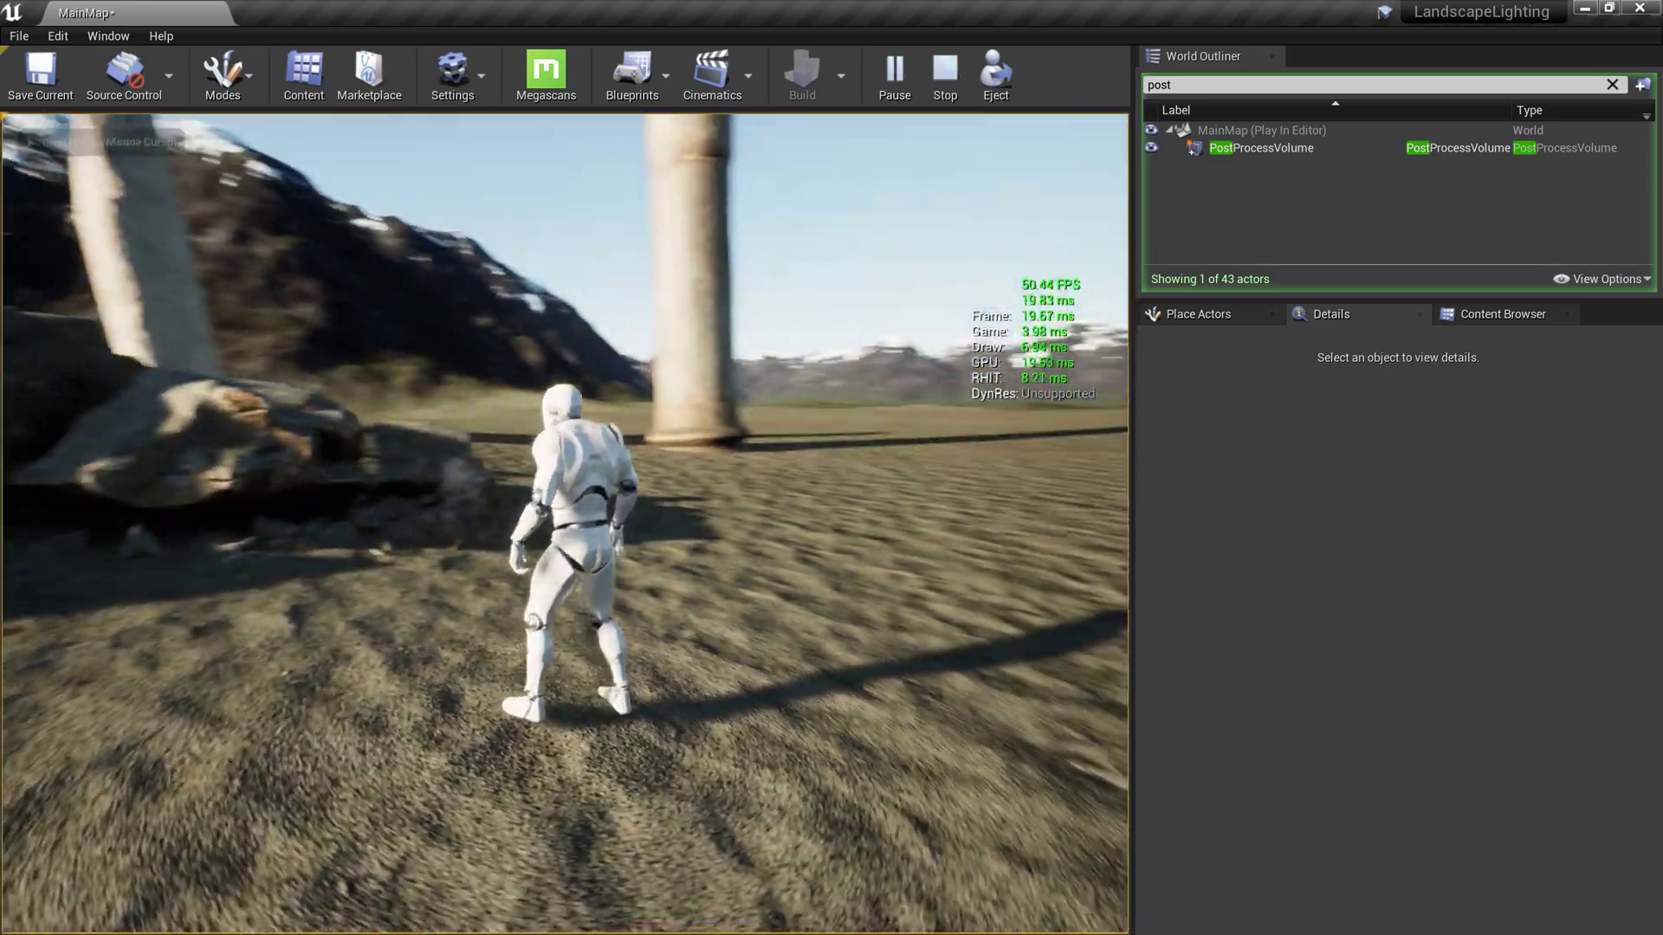
key("w")
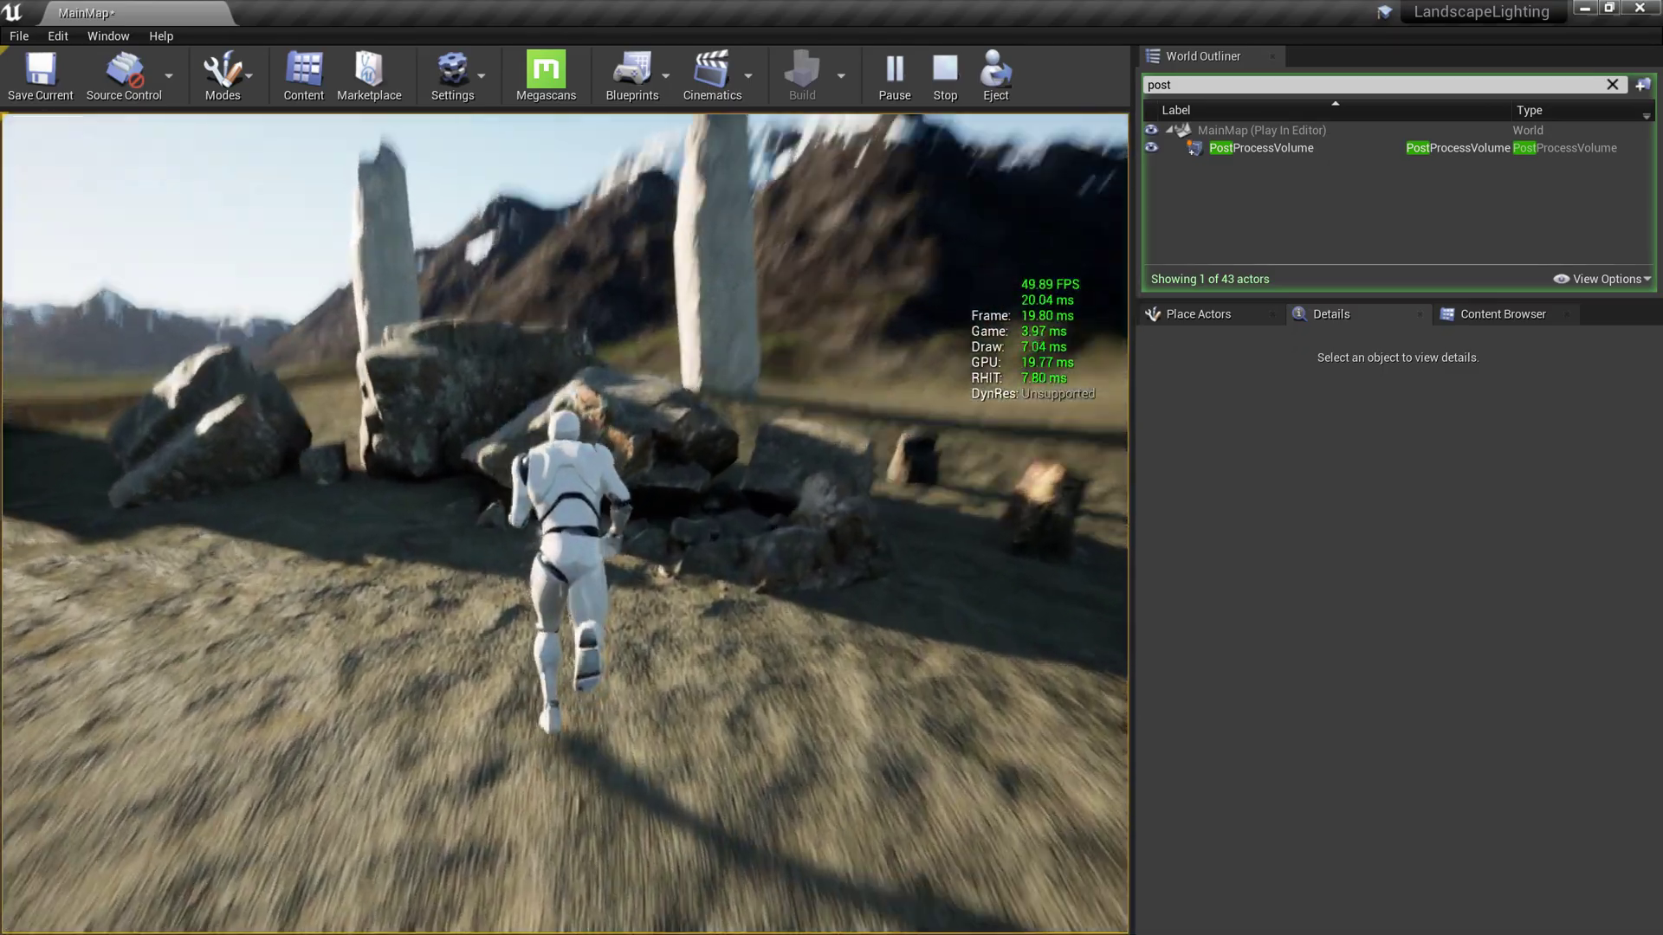
key("w")
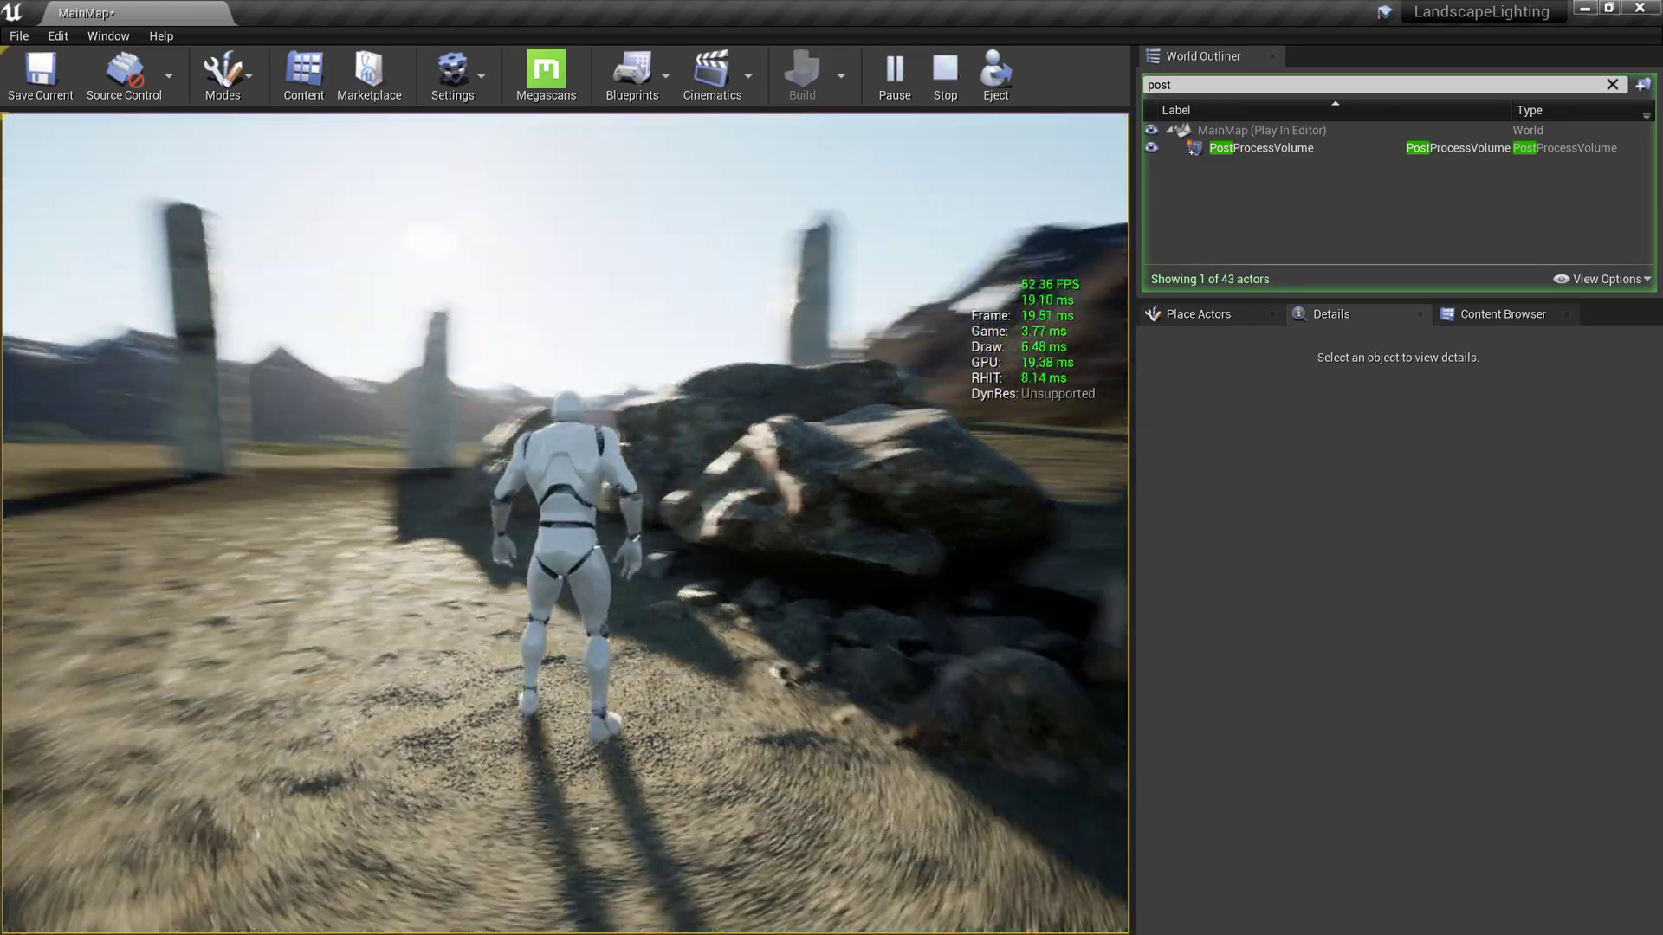
key("w")
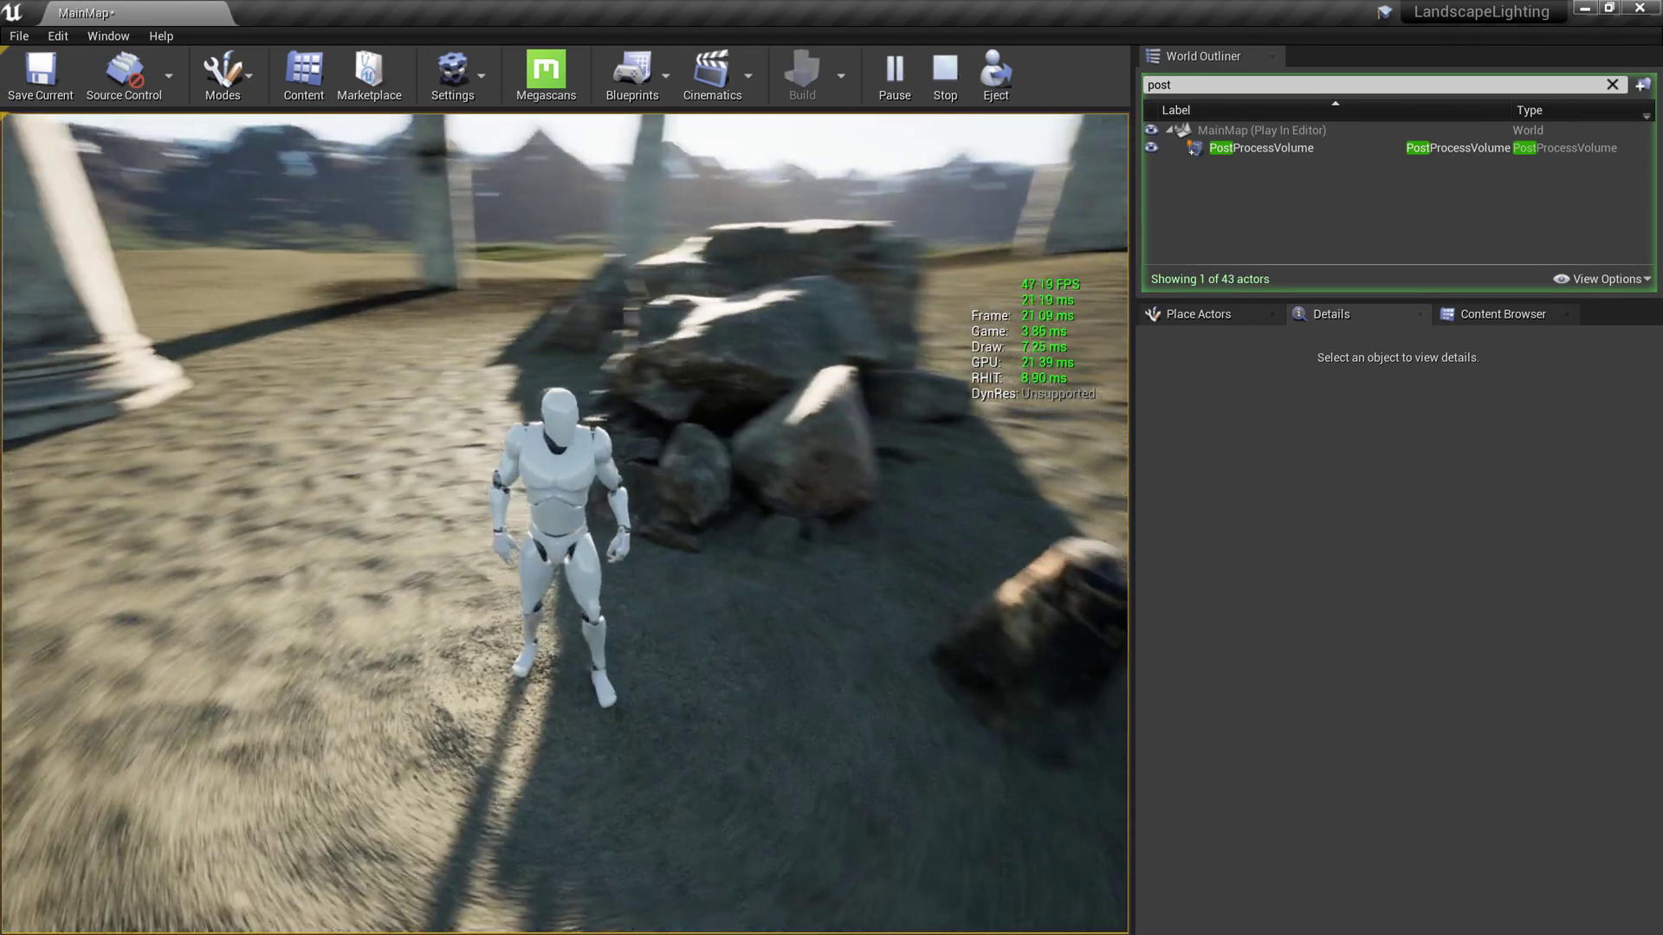
key("Escape")
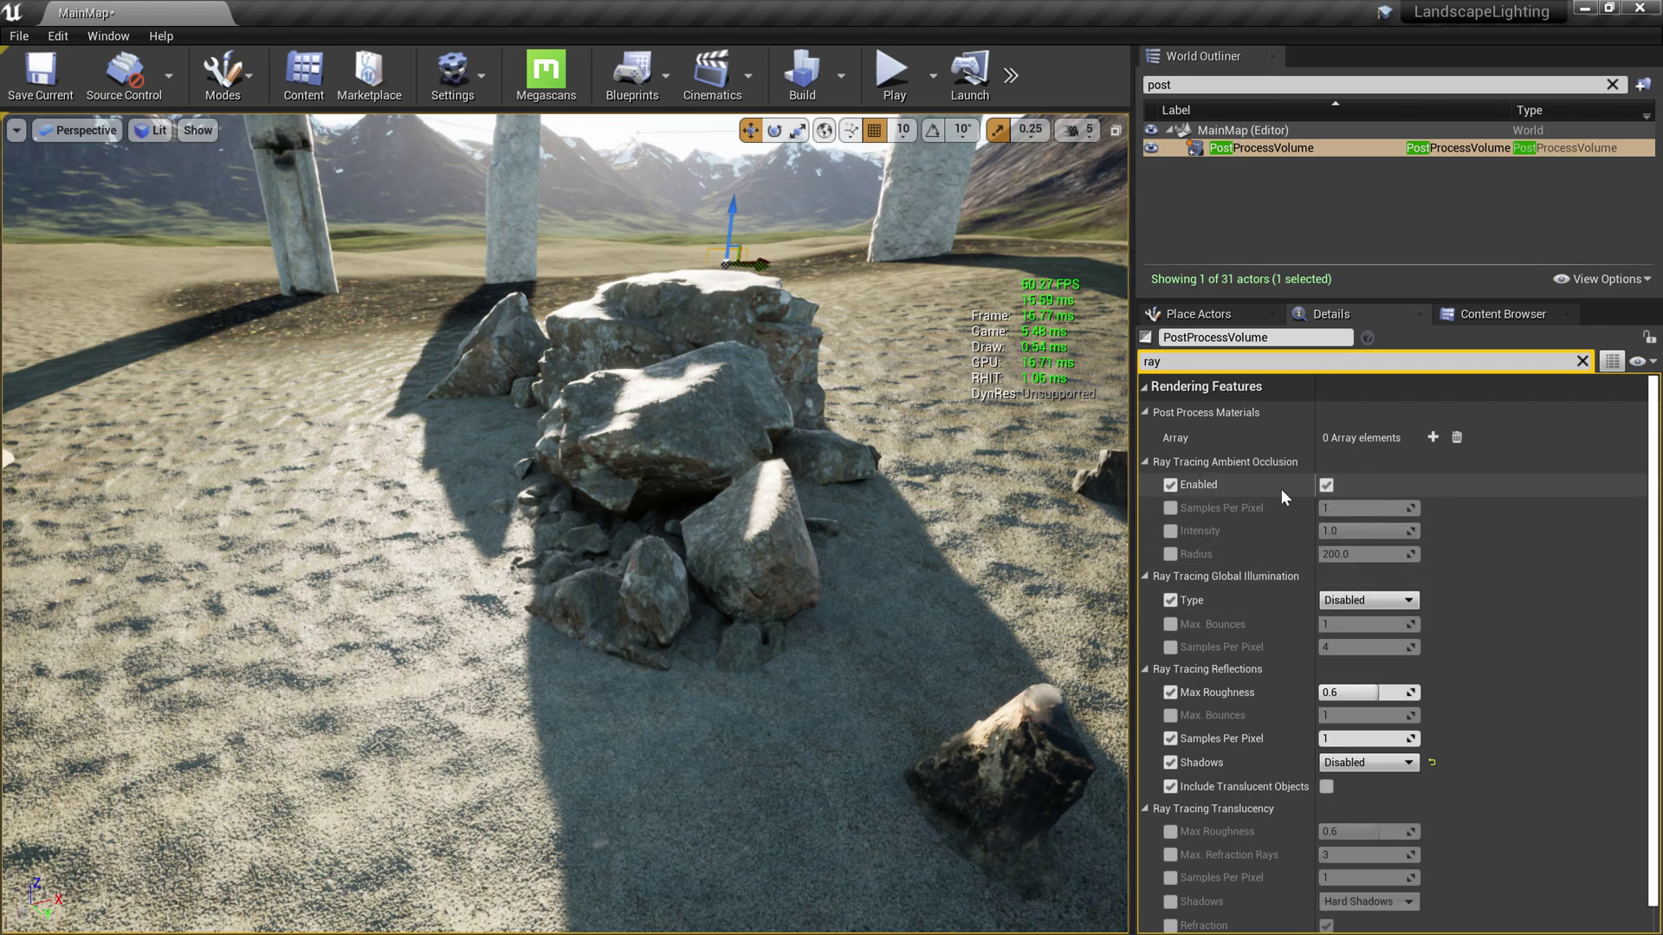
left_click(1327, 486)
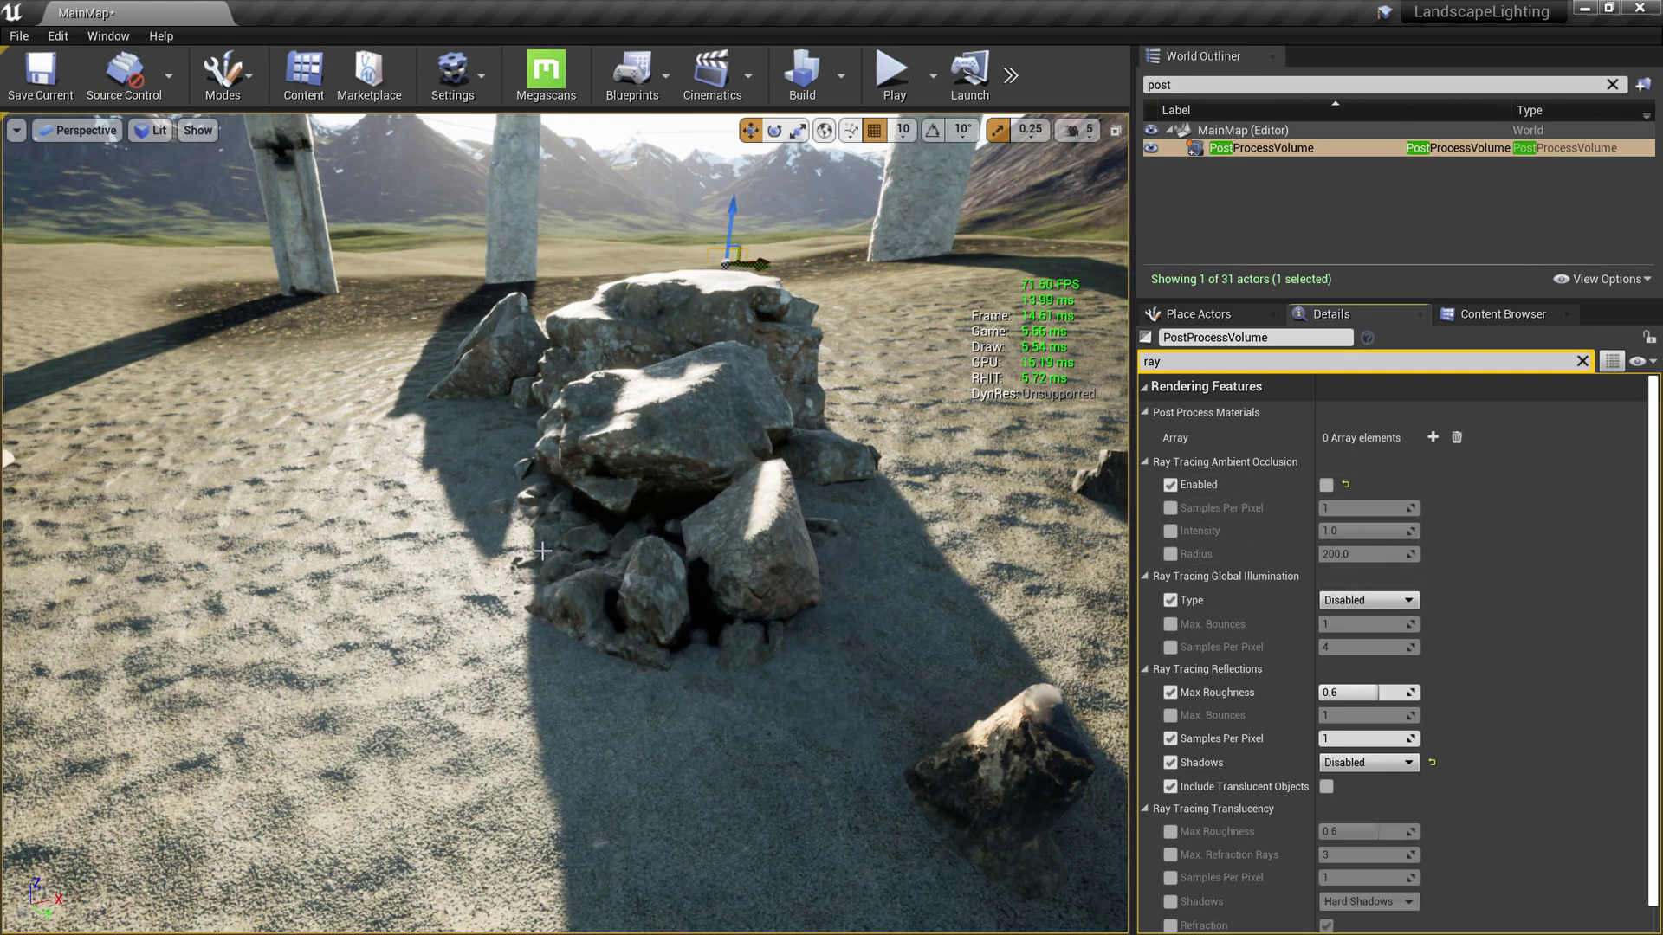
mouse_move(1050, 695)
right_mouse_down()
mouse_move(1078, 687)
mouse_move(1051, 695)
right_mouse_up()
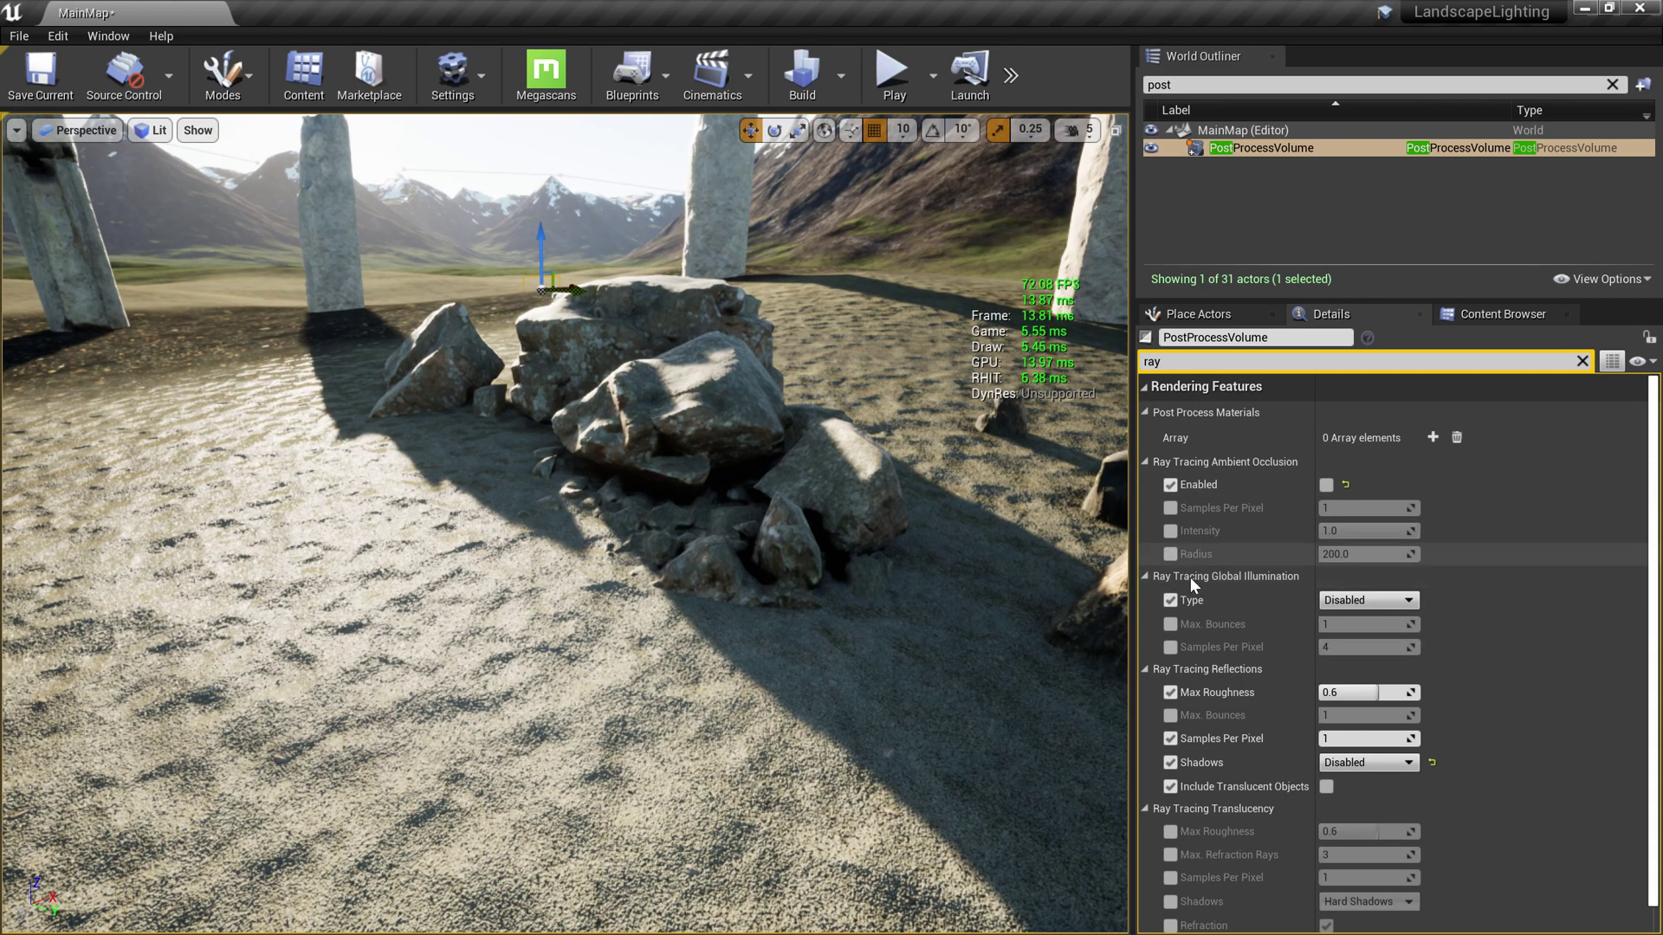
Set the Ray Tracing Global Illumination Type to Brute Force and examine the rock pile from near and far.
left_click(1263, 143)
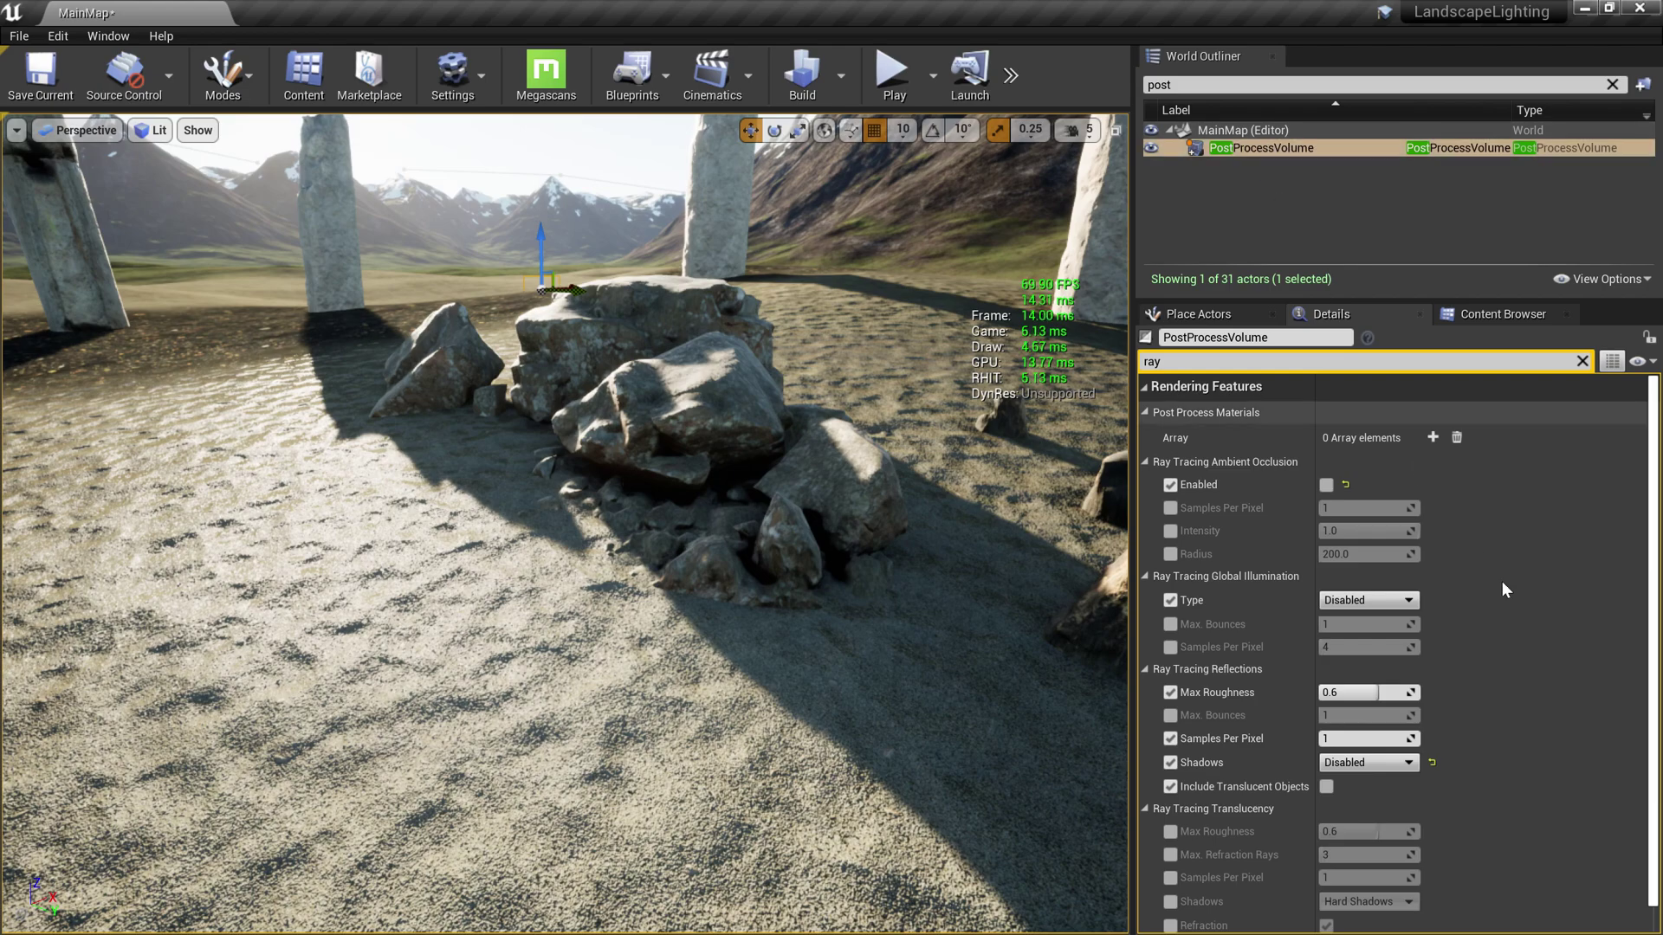
left_click(1385, 601)
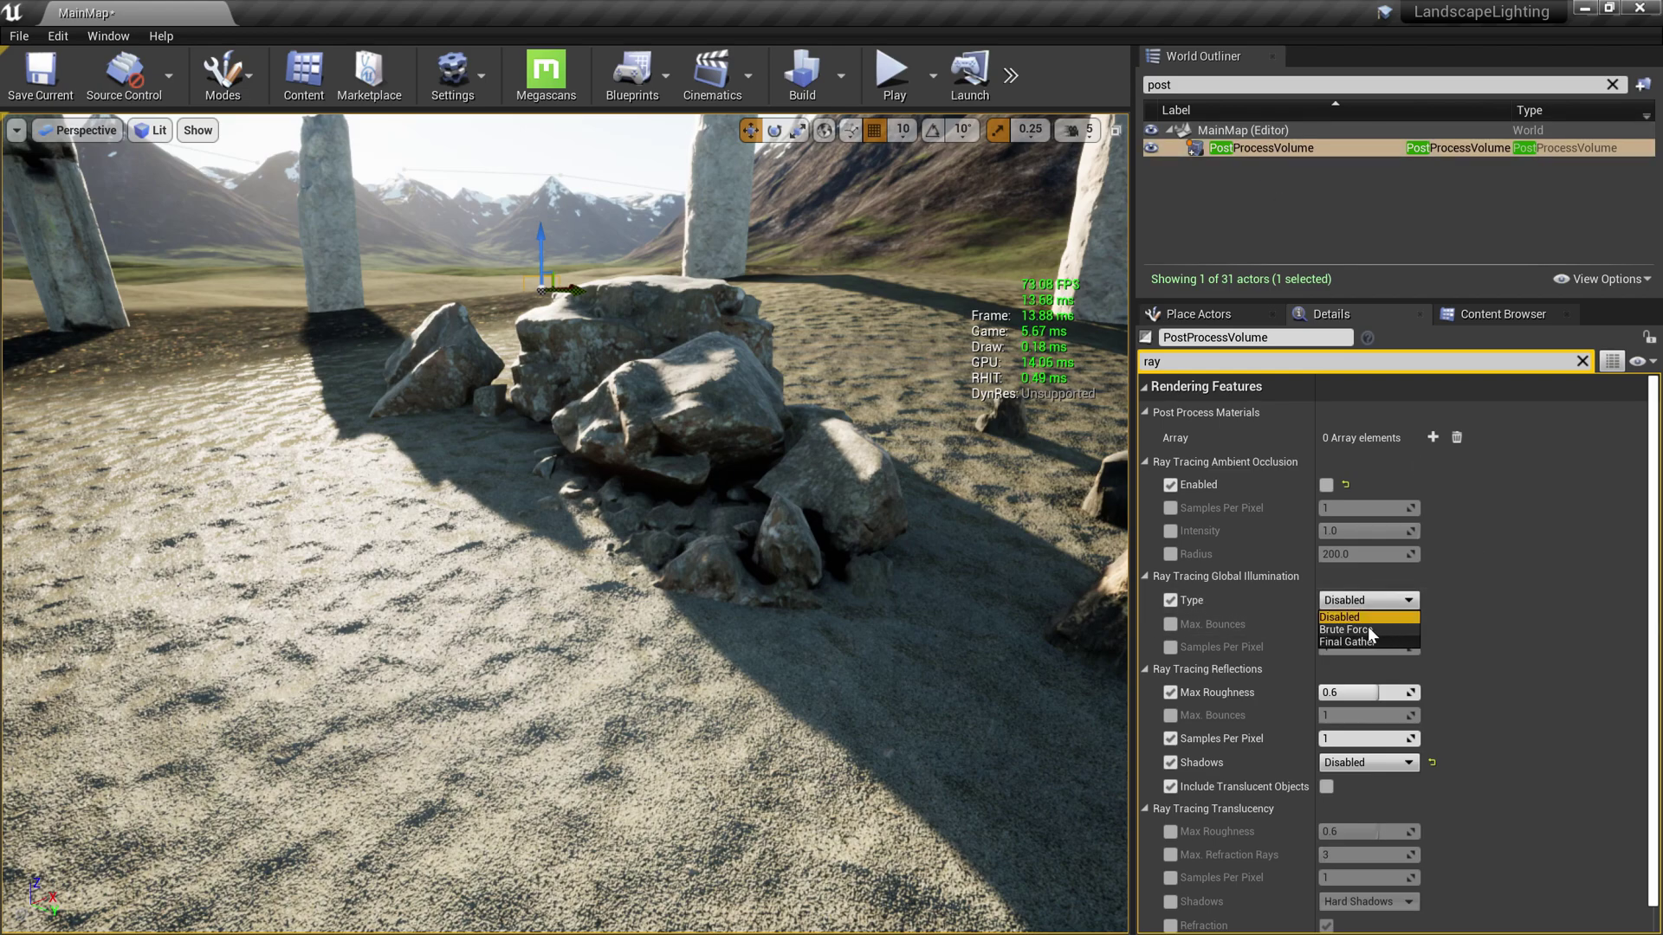
left_click(1361, 631)
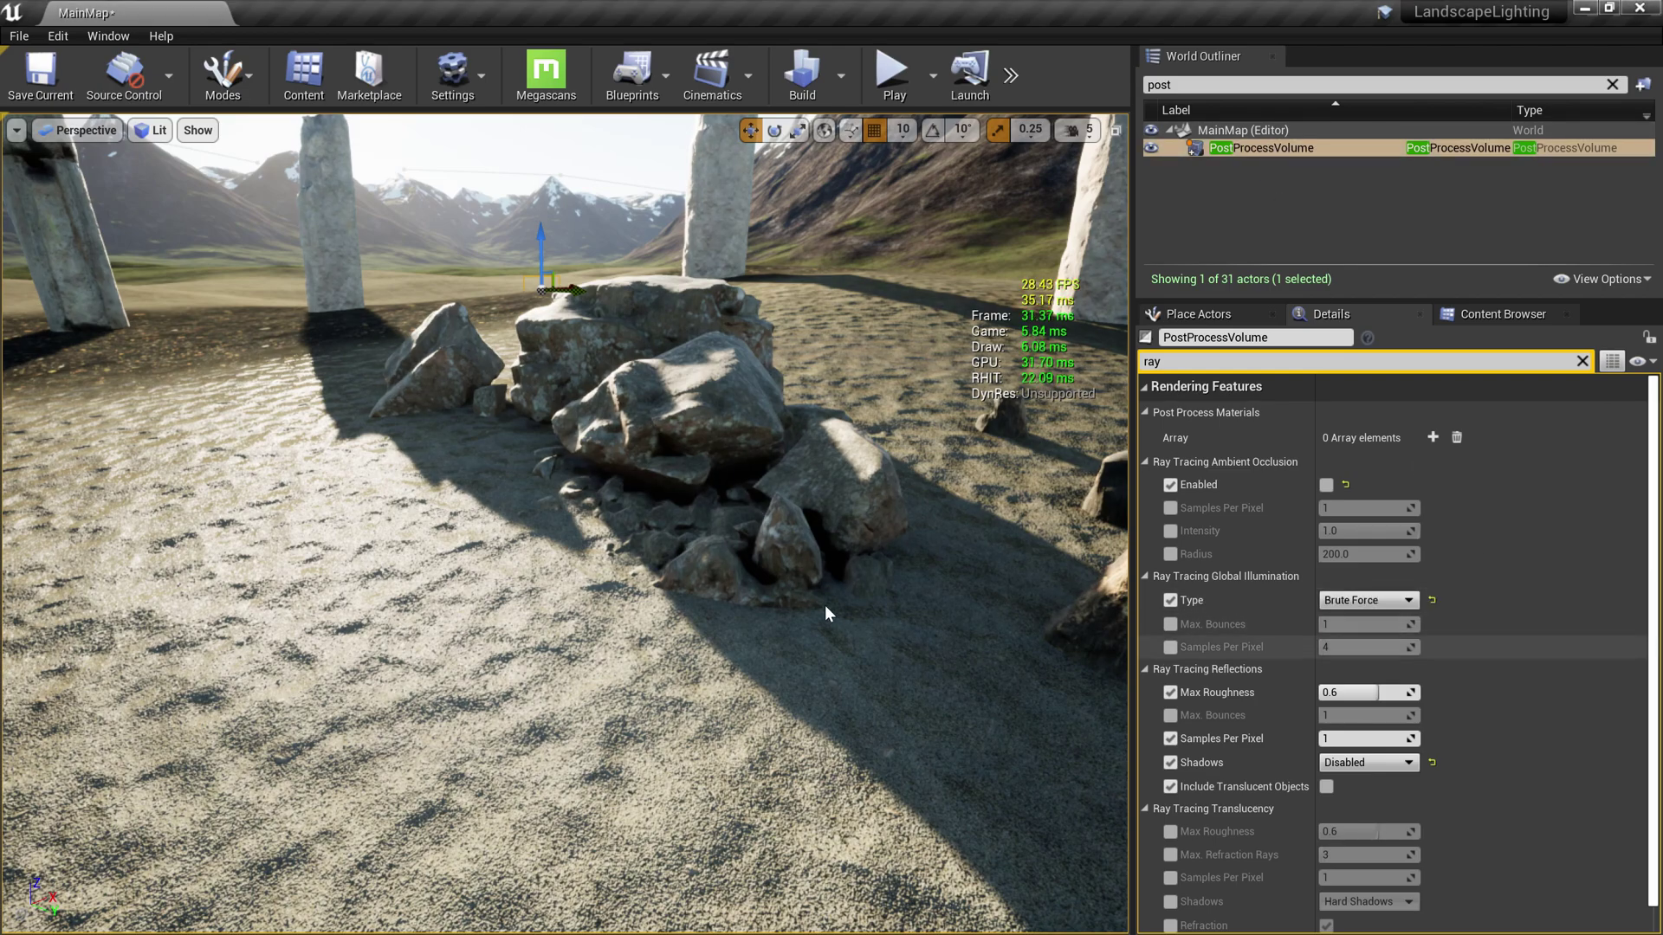
scroll(644, 568, "up", 4)
scroll(644, 568, "down", 5)
mouse_move(643, 568)
left_mouse_down("alt")
mouse_move(684, 646)
mouse_move(643, 569)
left_mouse_up("alt")
Switch the Ray Tracing Global Illumination Type between Disabled and Brute Force to compare the rock shading, finishing on Disabled.
left_click(1356, 603)
left_click(1354, 618)
left_click(1352, 605)
left_click(1355, 630)
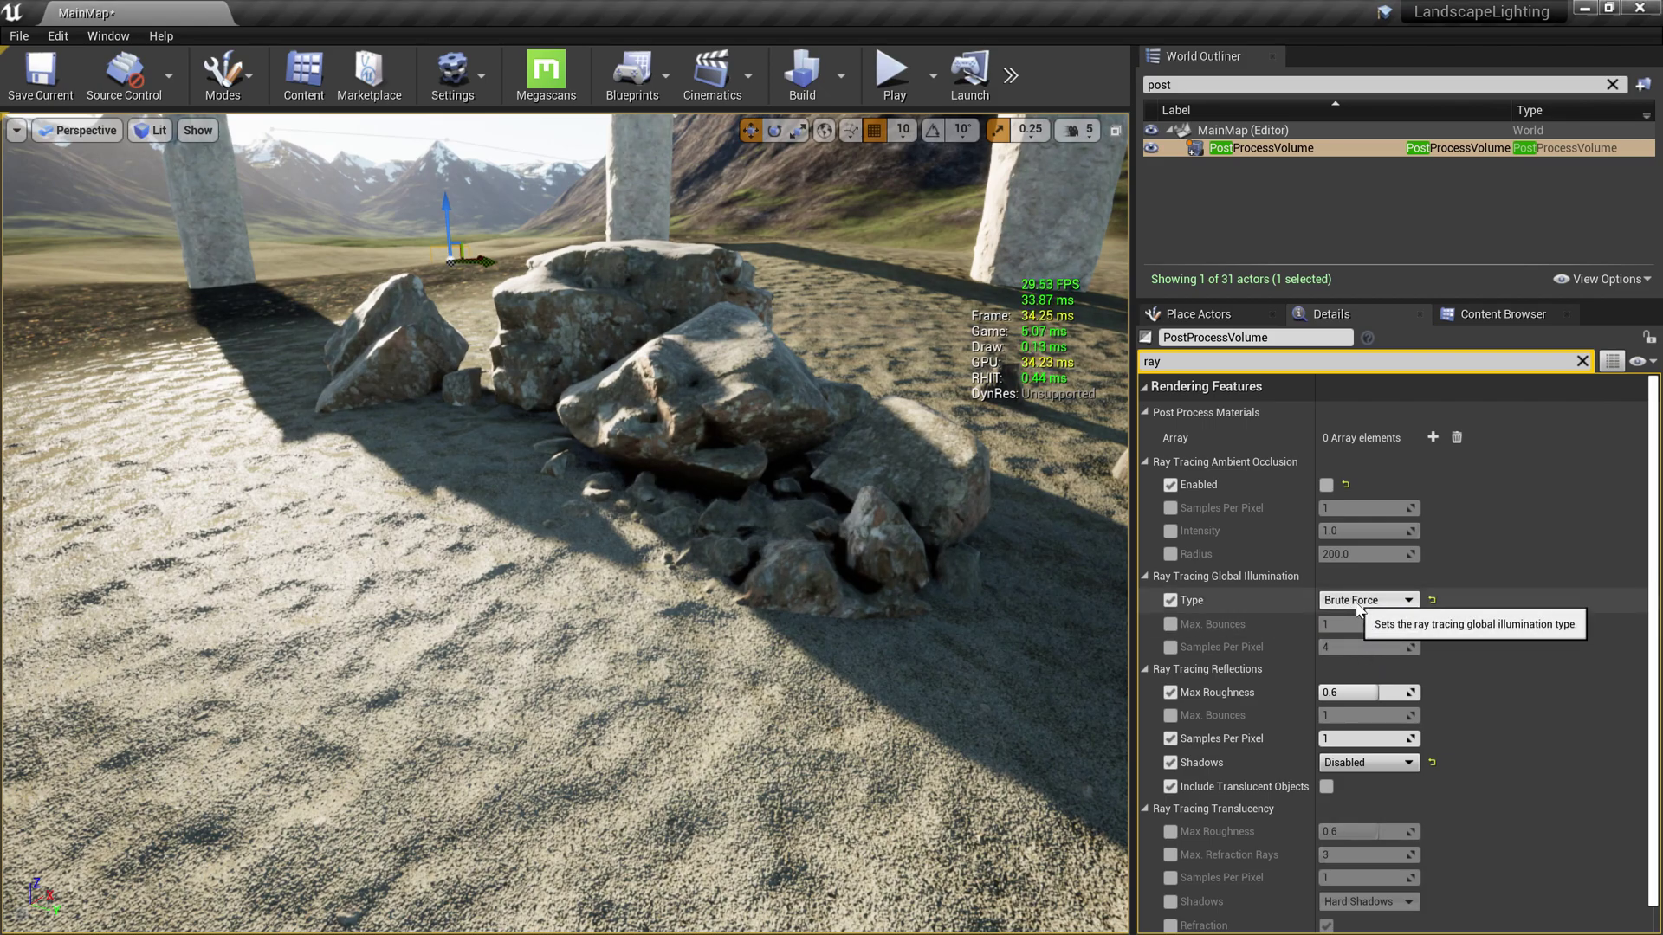
left_click(1355, 601)
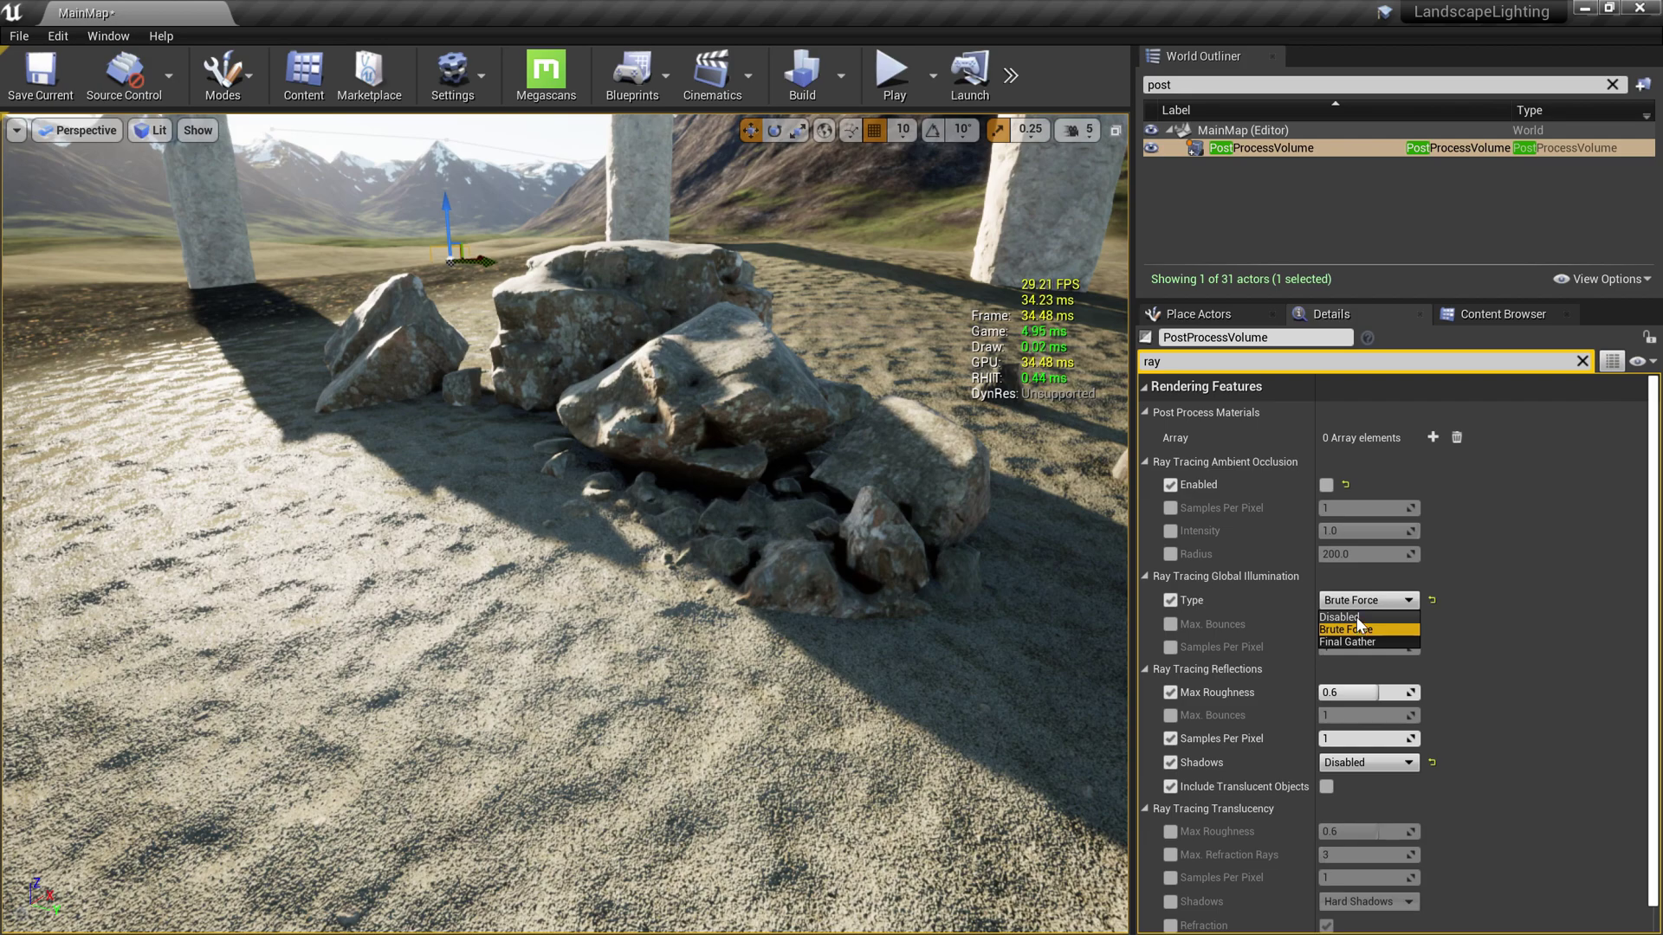
left_click(1356, 617)
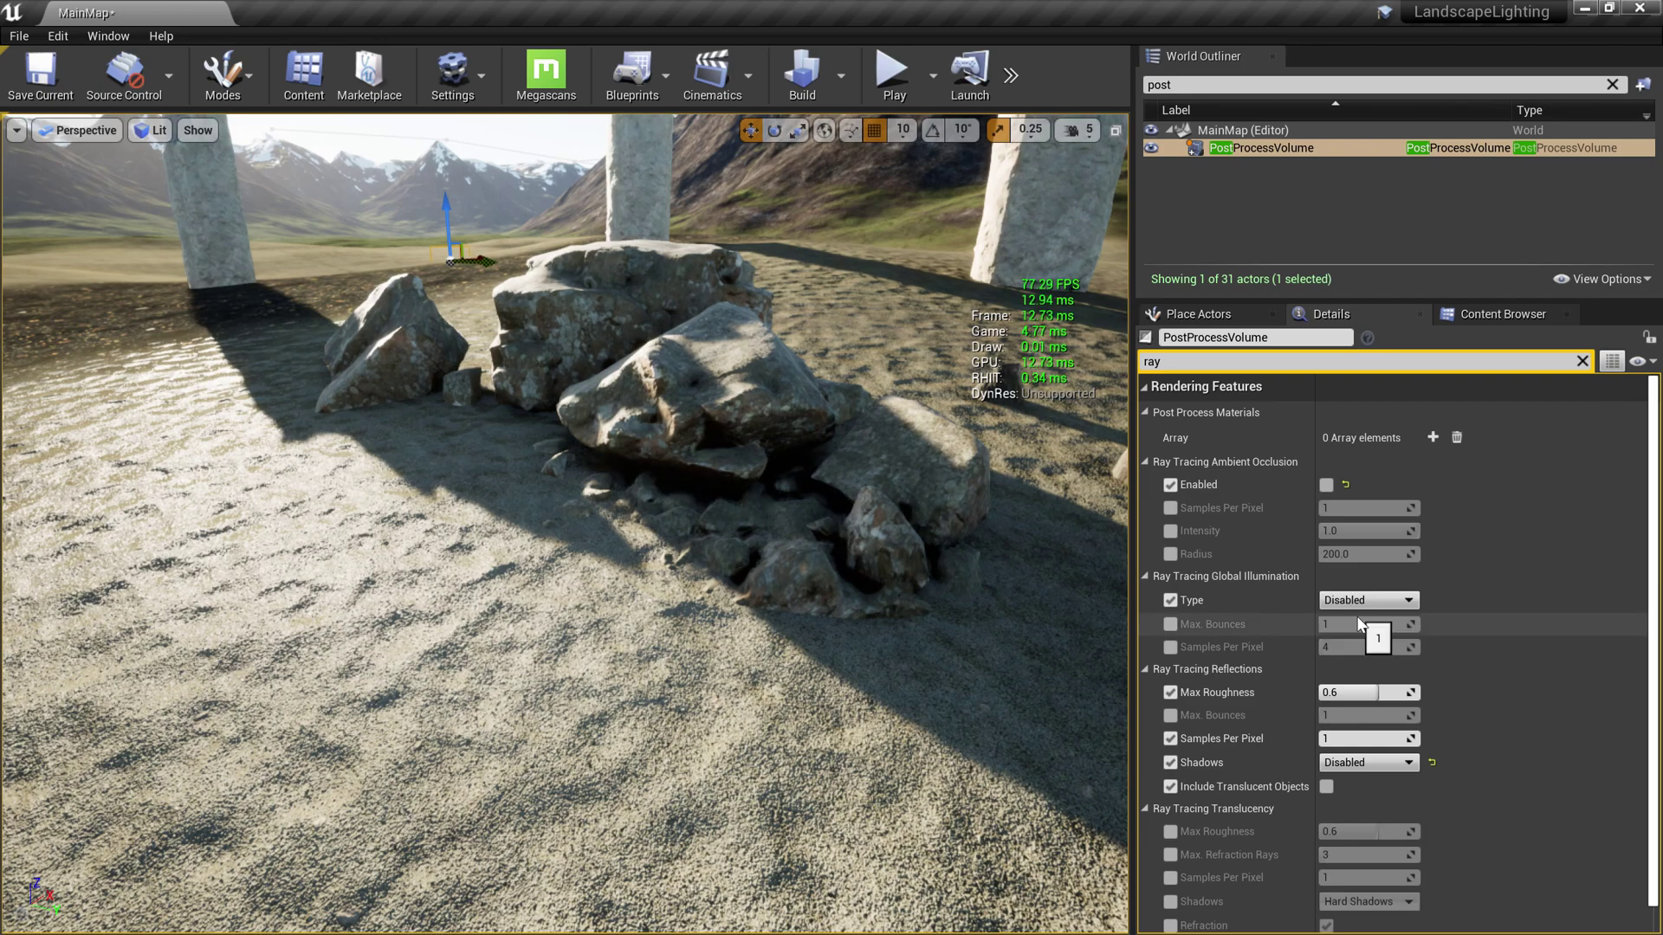
right_click_drag(930, 658, 928, 641)
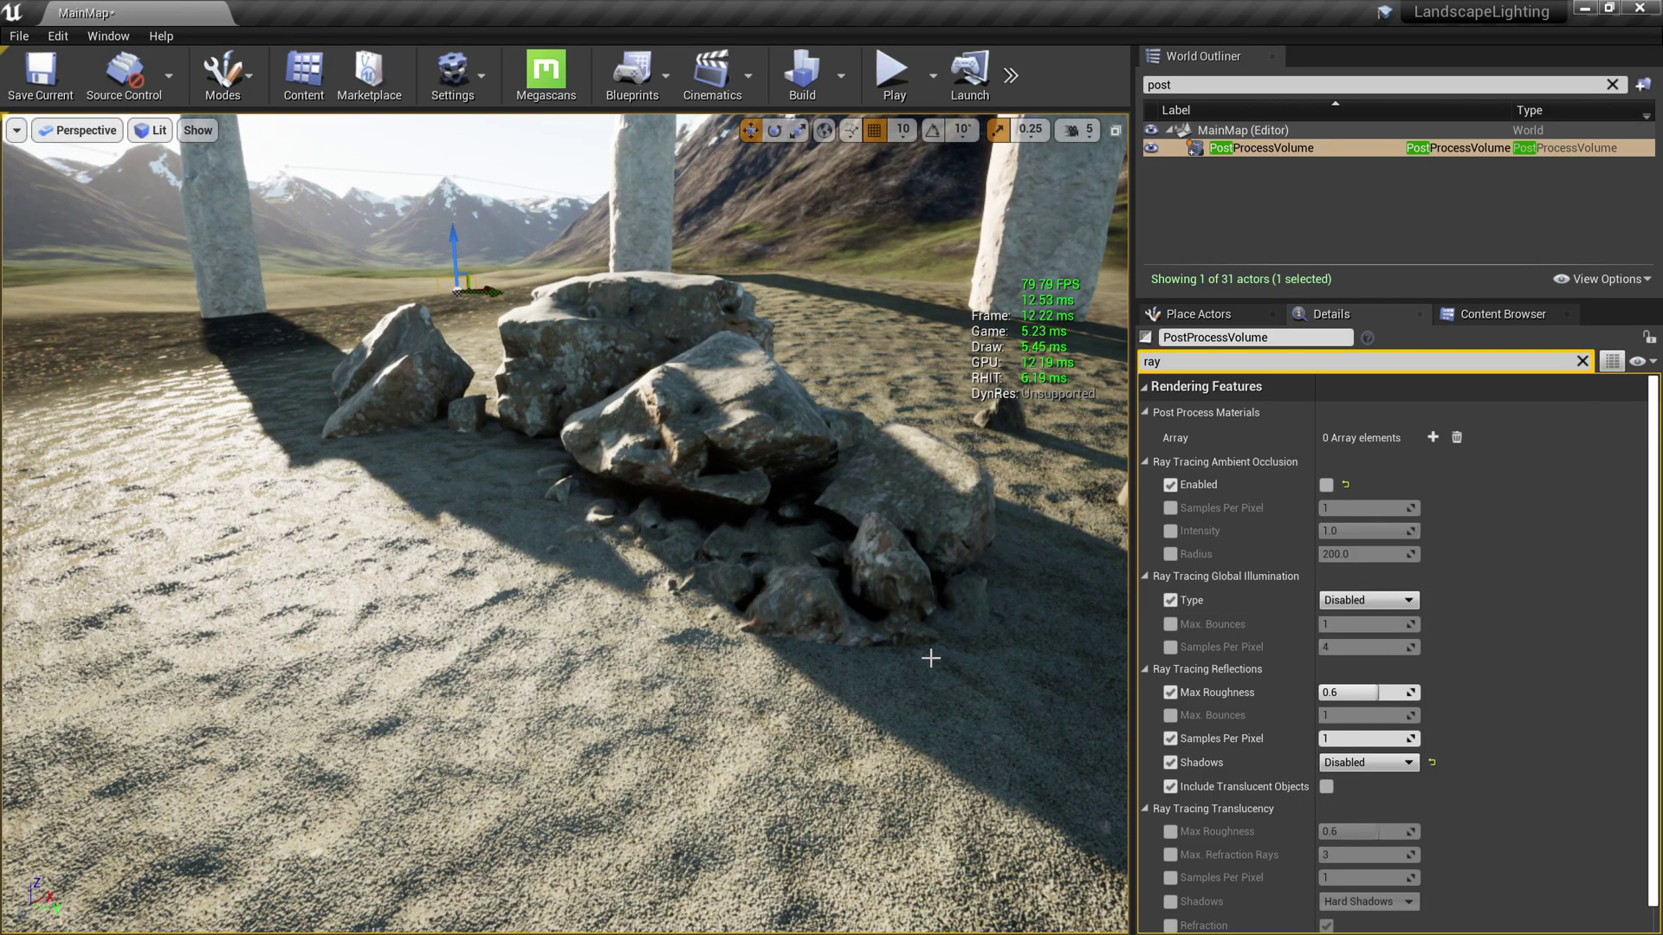
Playtest the level near the rocks with Ray Tracing Global Illumination disabled to check the frame rate, and stop playing.
key("alt+p")
key("w")
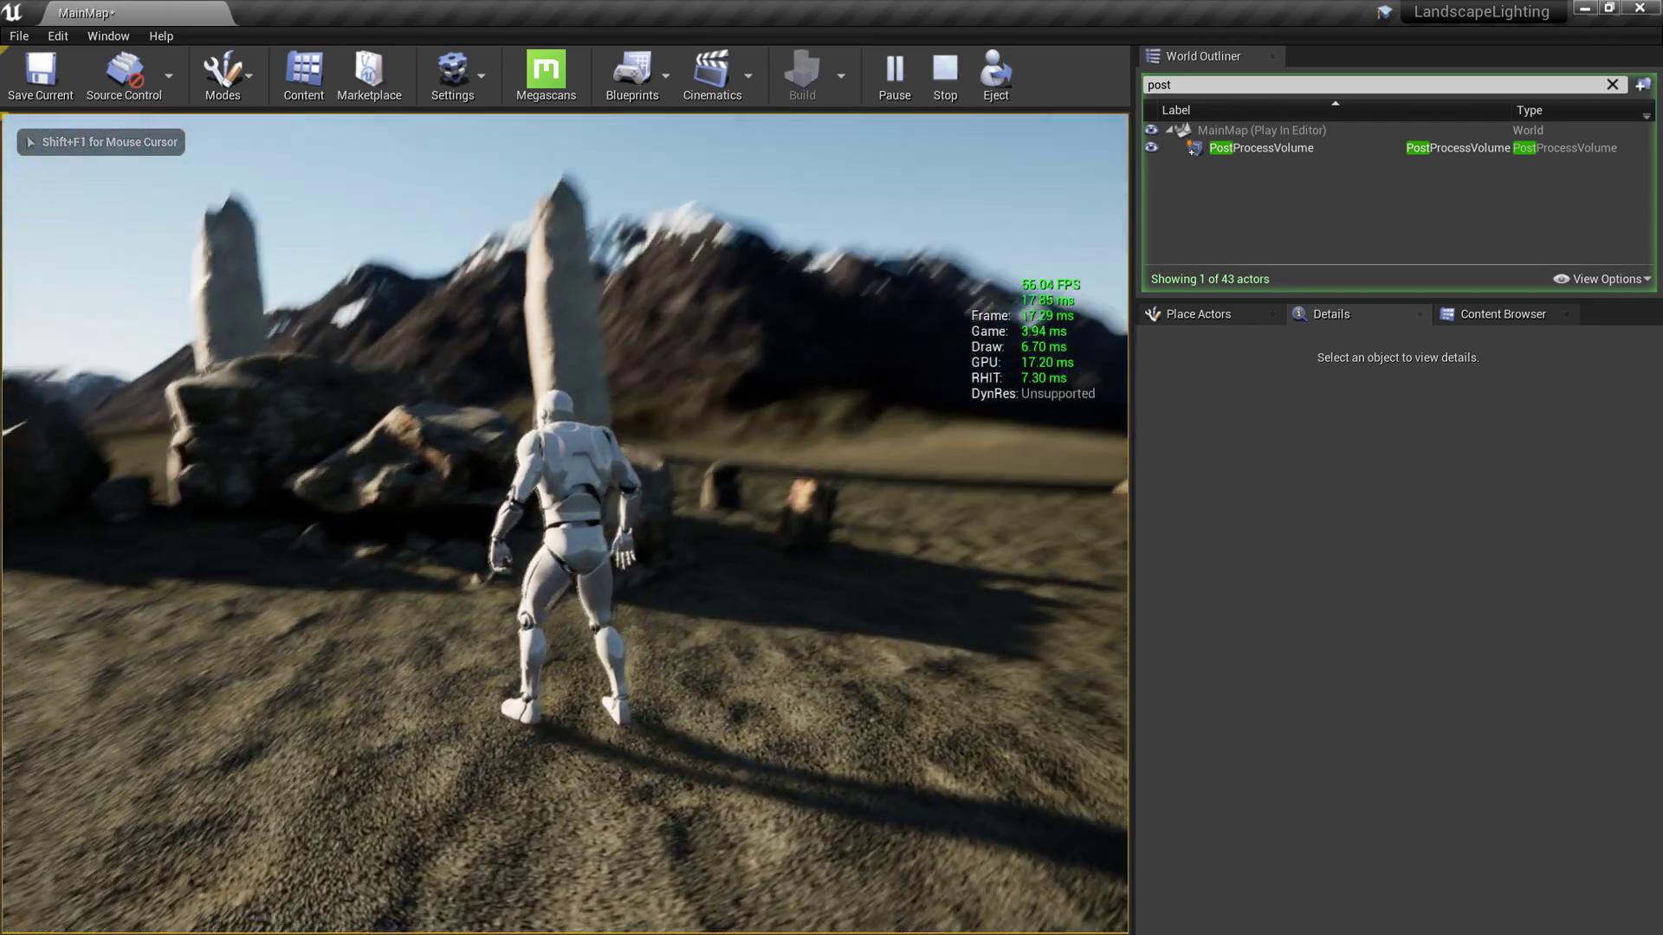
key("Escape")
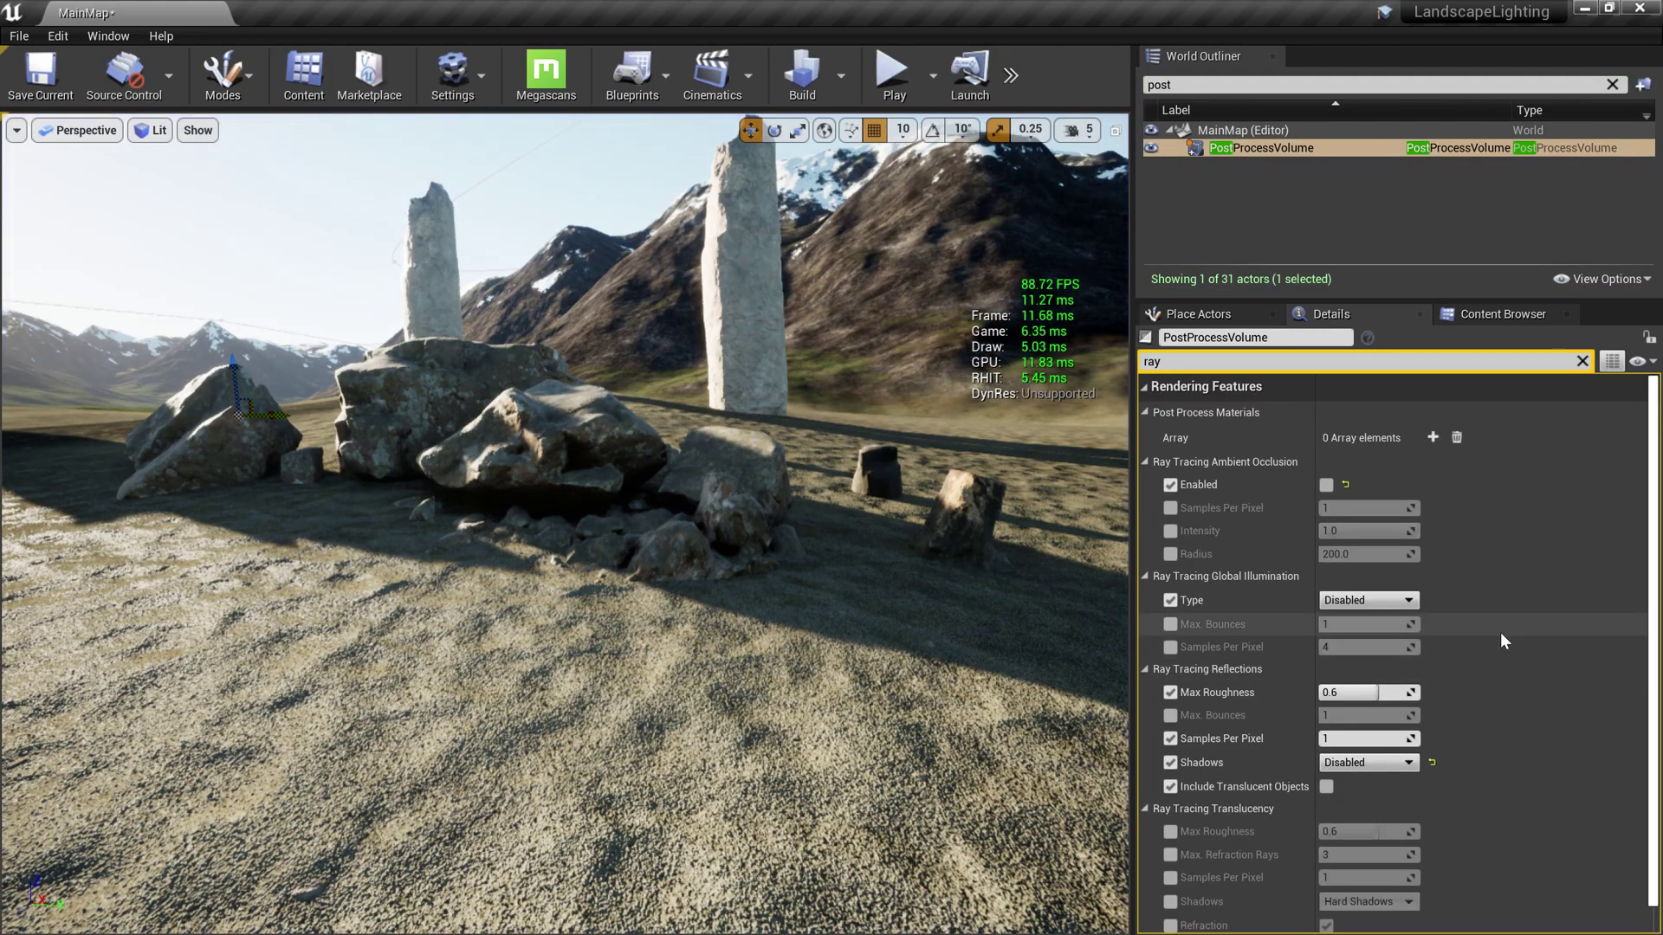
Set the Ray Tracing Global Illumination Type to Brute Force, playtest the level beside the rocks and columns, and stop playing.
left_click(1367, 601)
left_click(1343, 631)
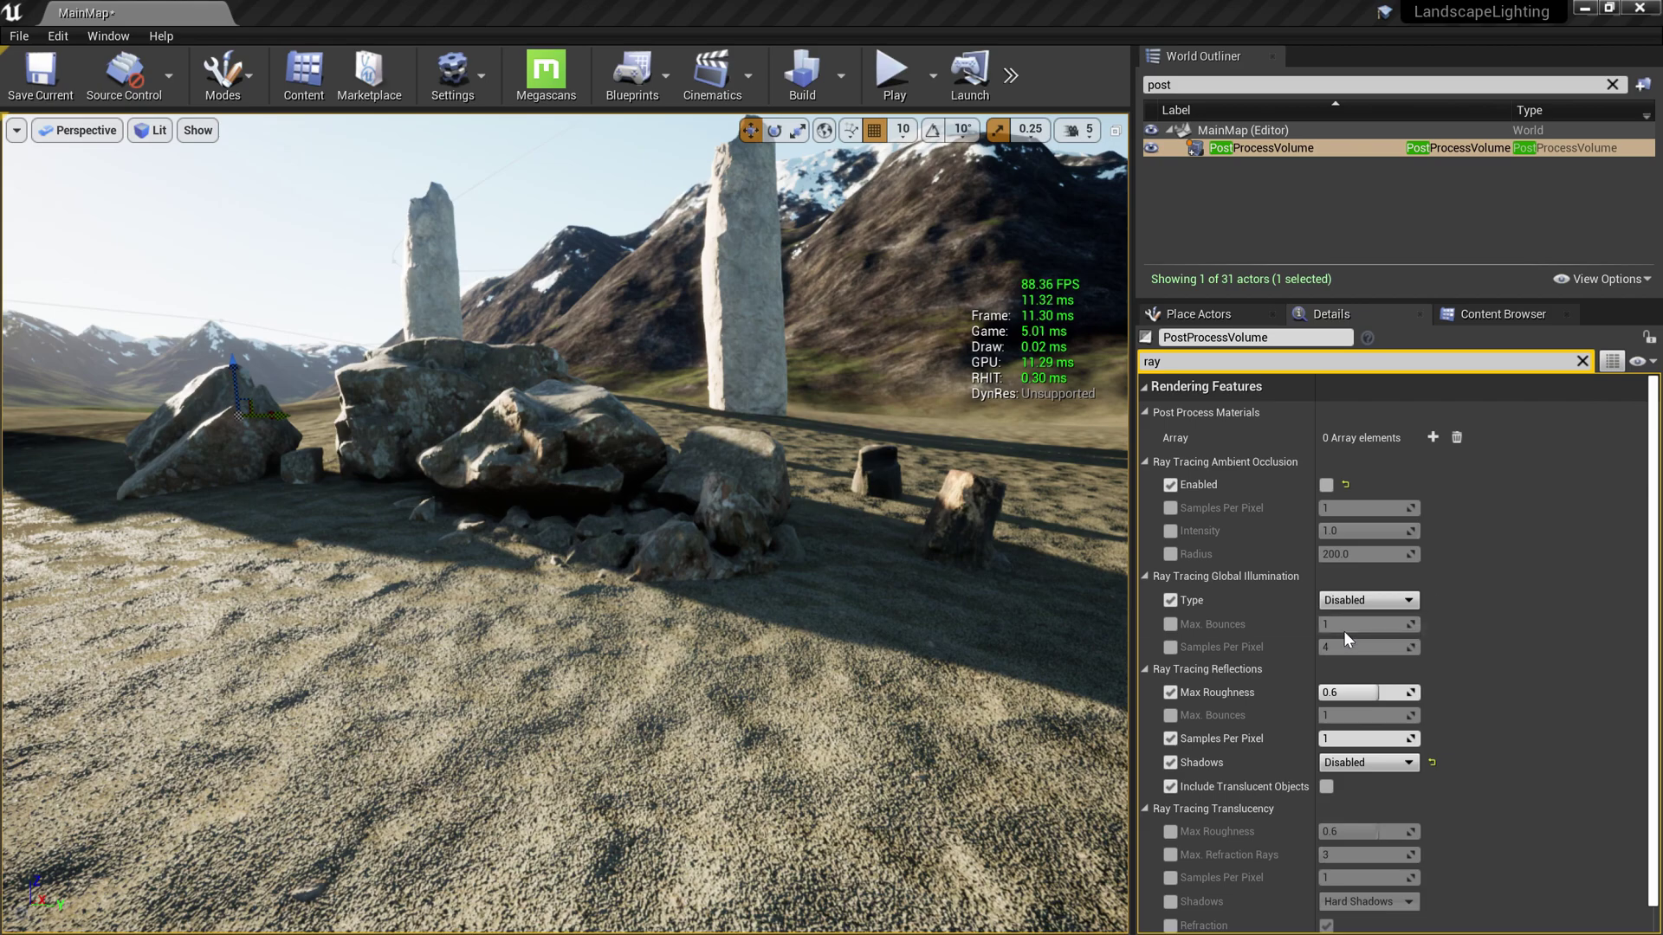
right_click_drag(859, 635, 811, 644)
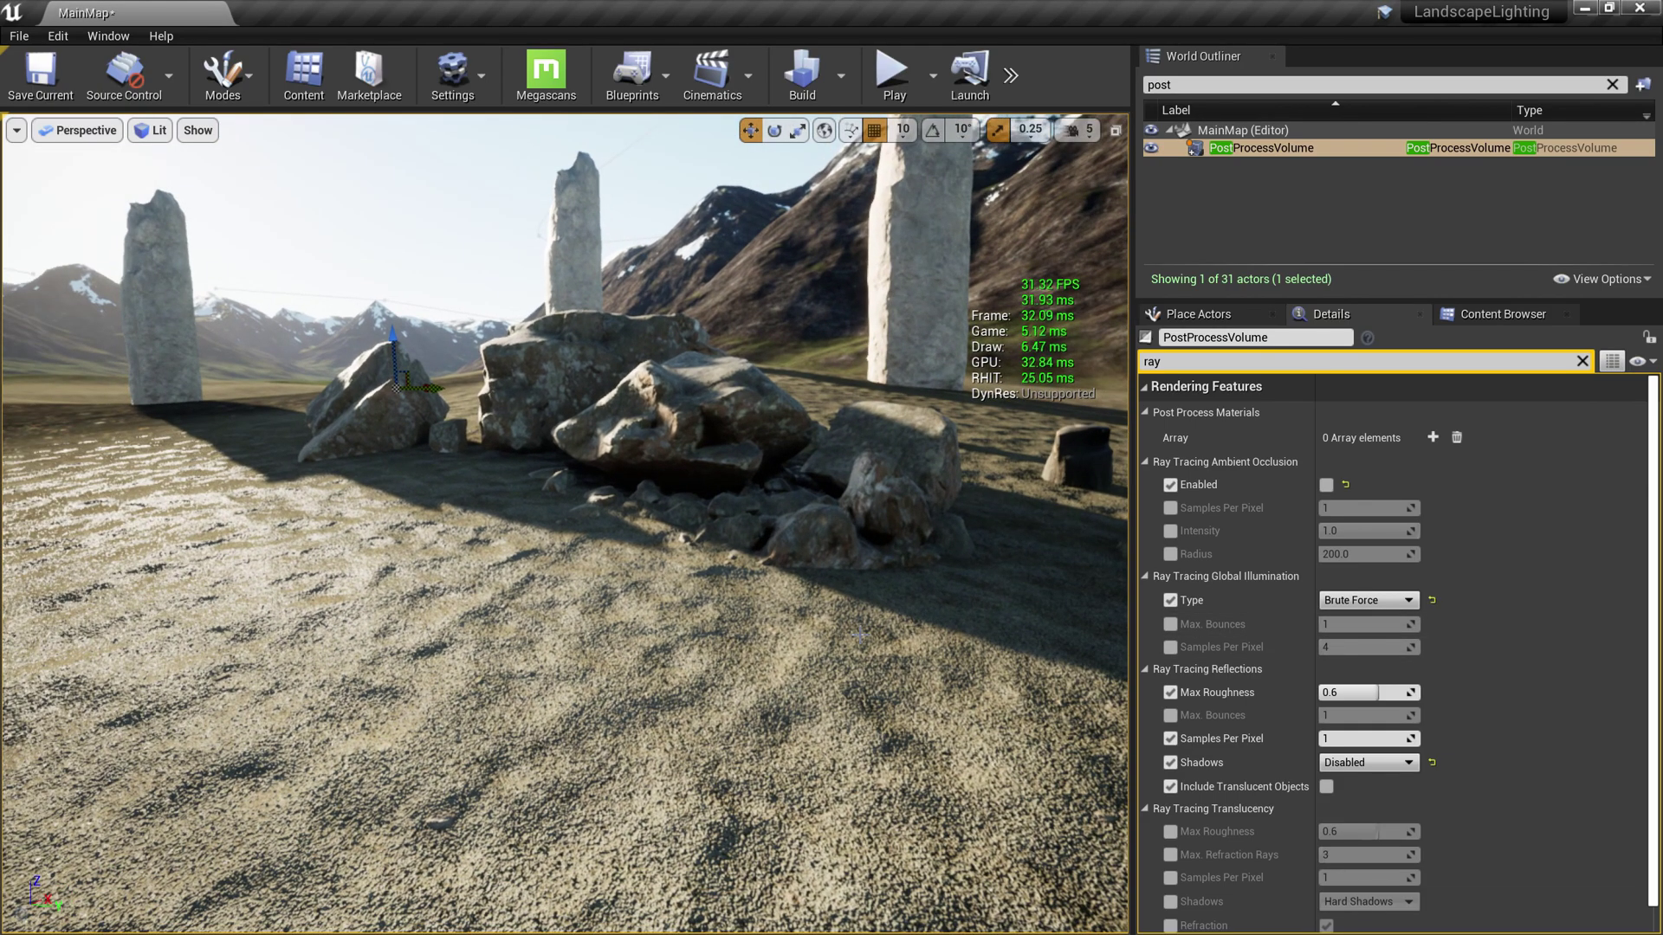
key("alt+p")
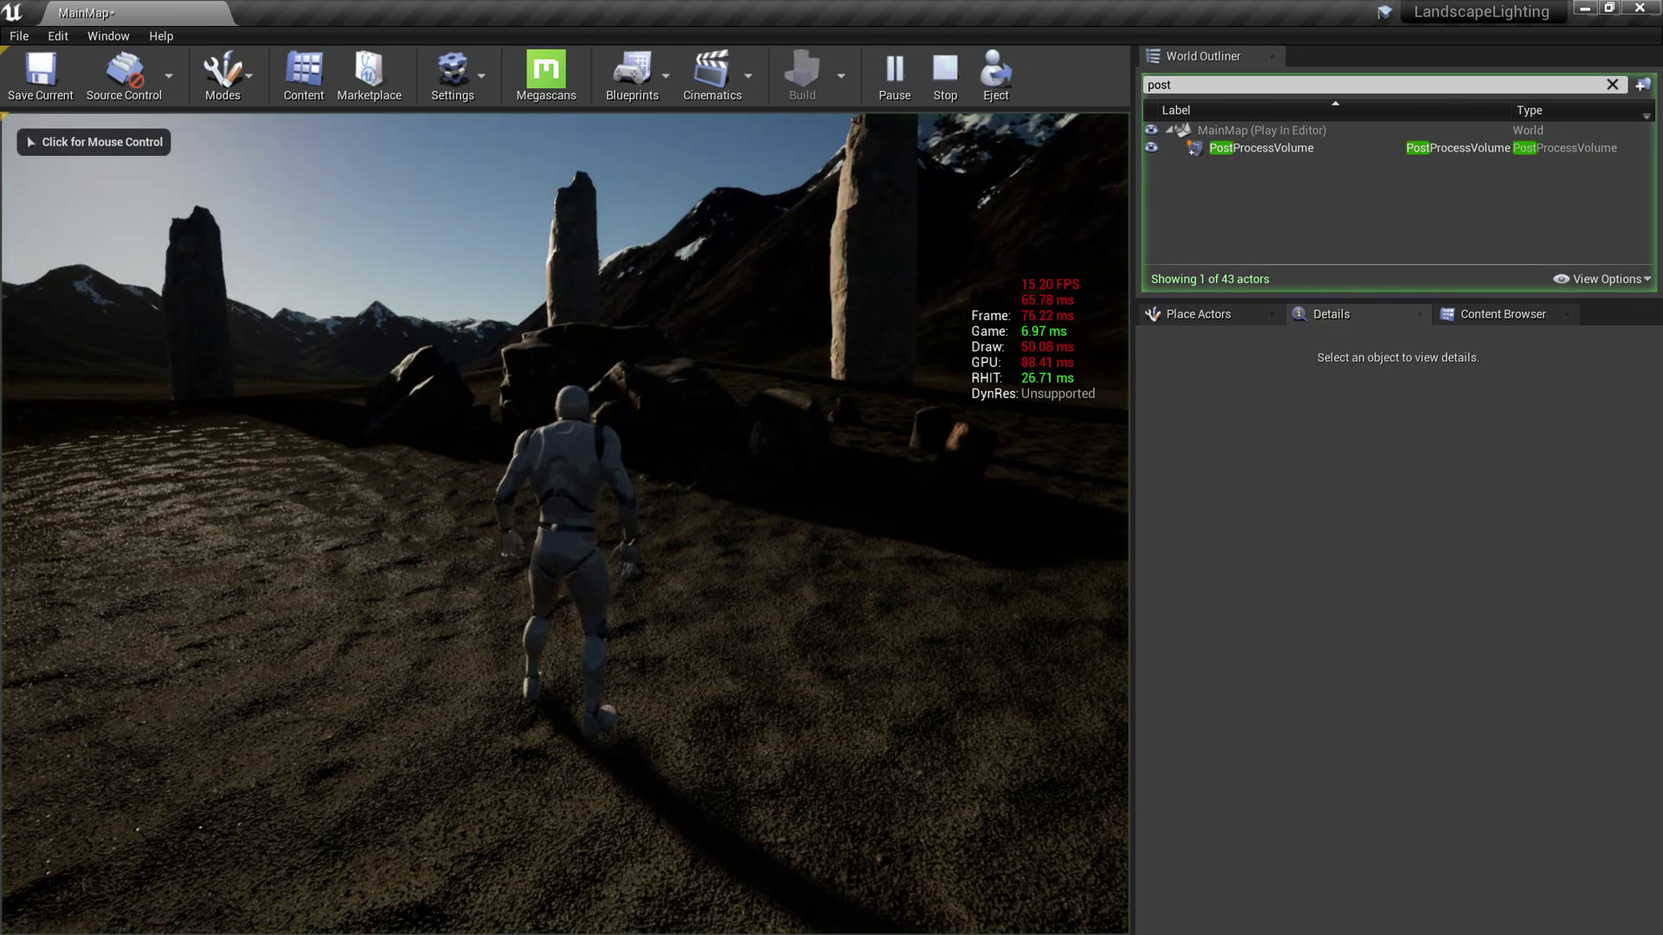
key("w")
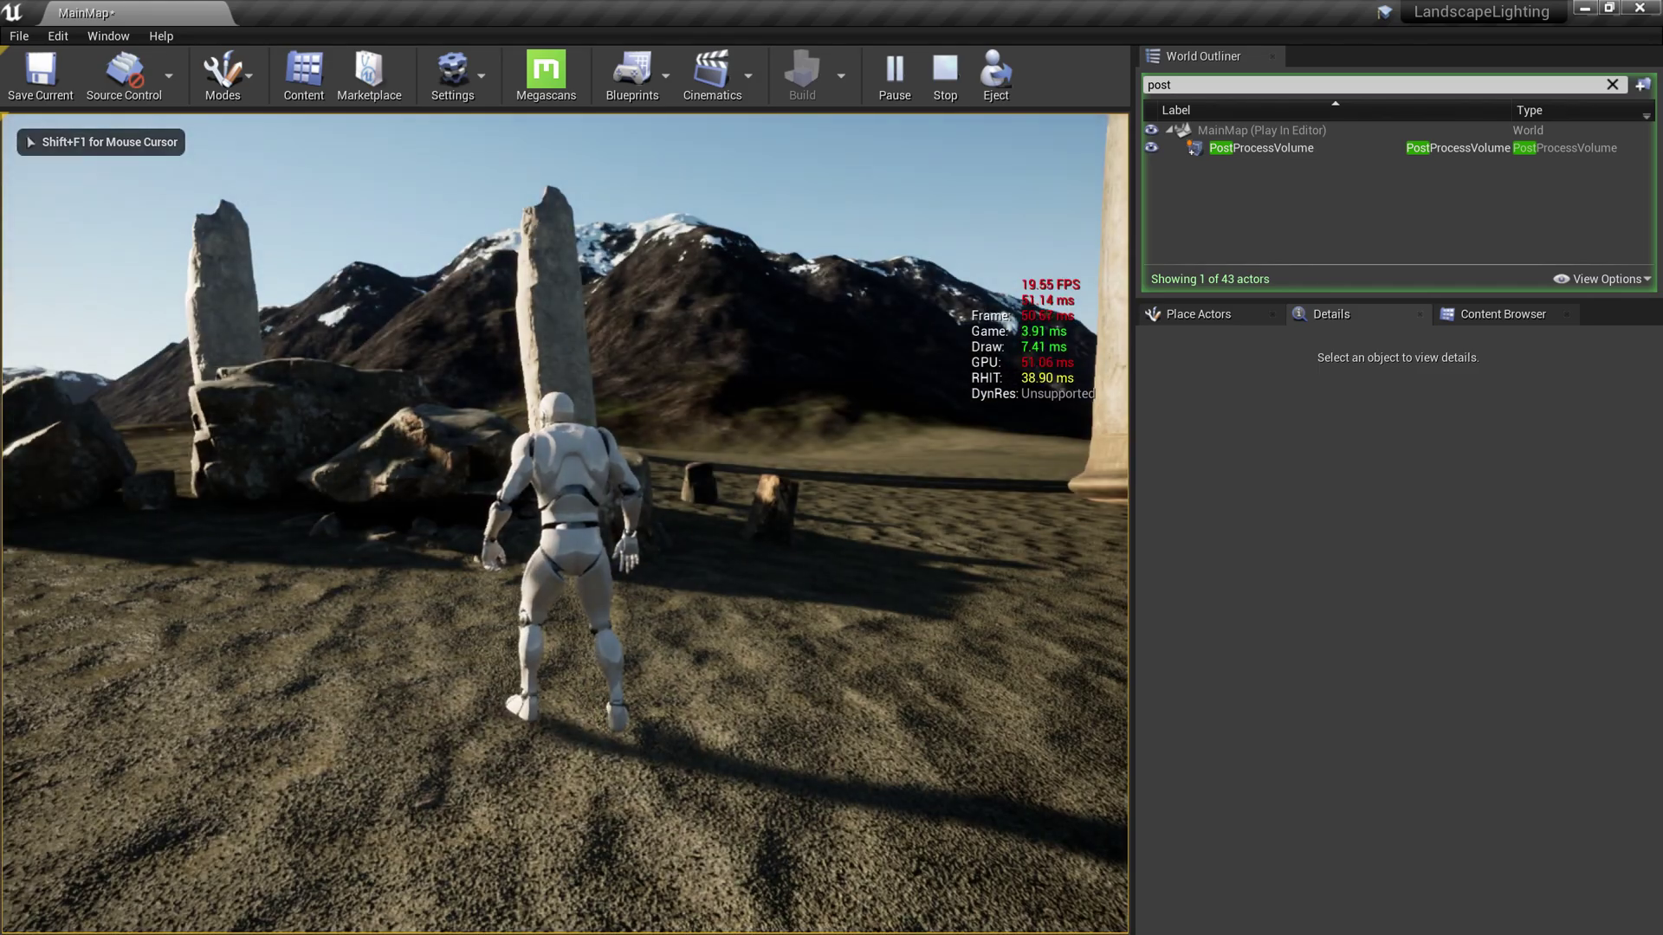
key("w")
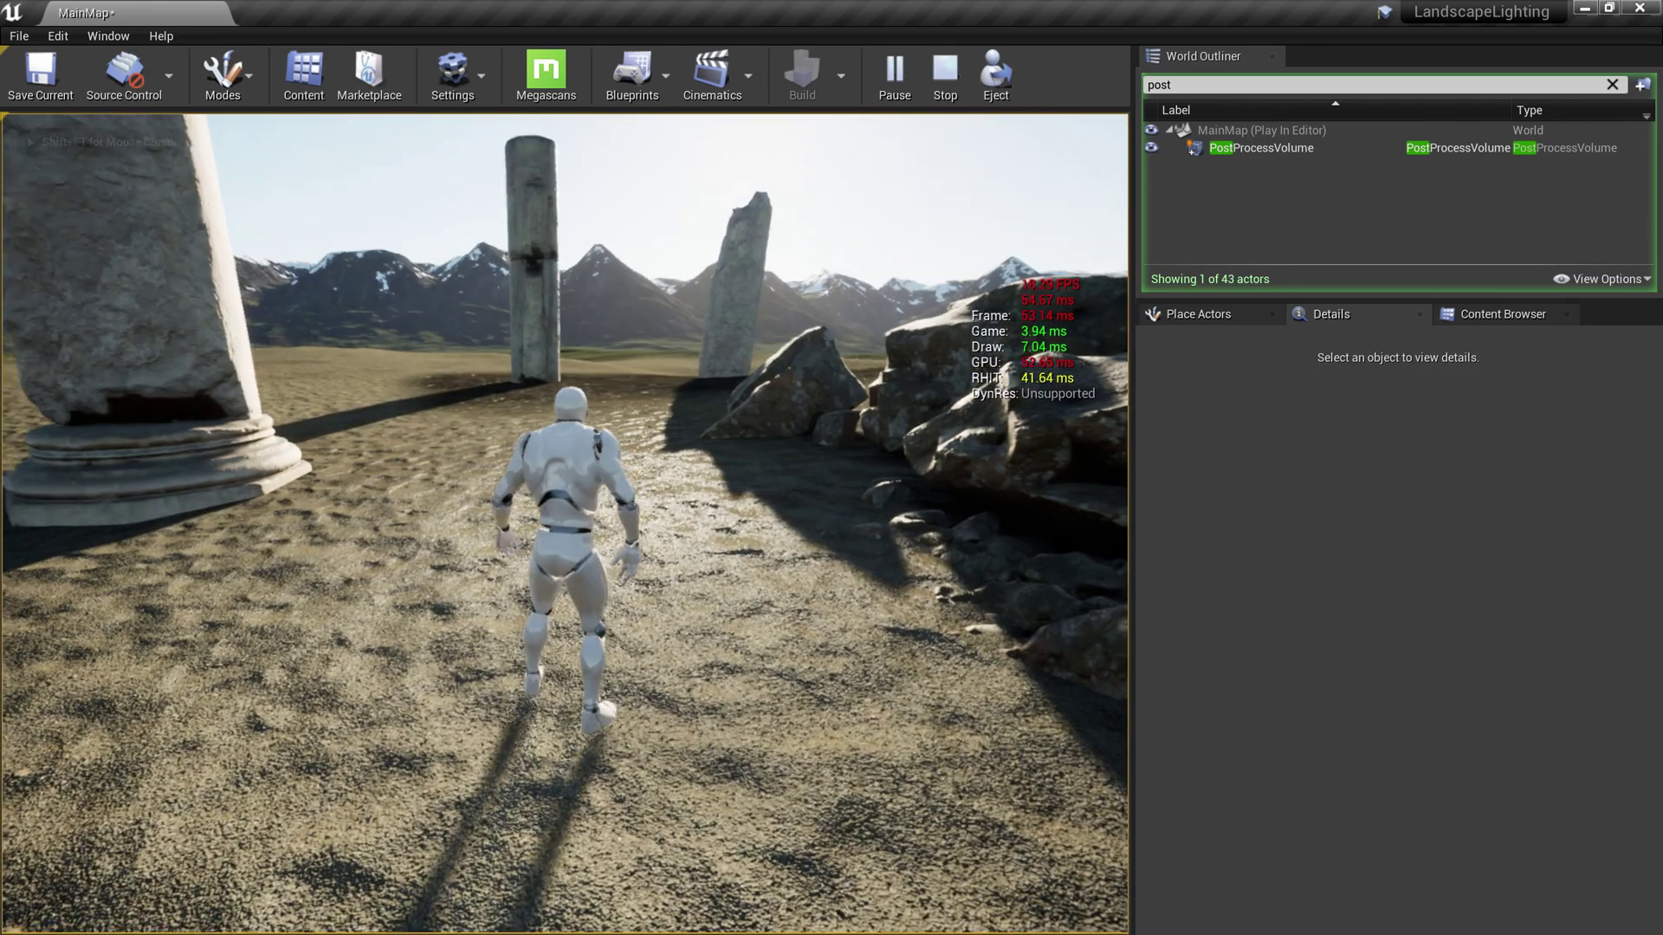
key("shift+F1")
key("Escape")
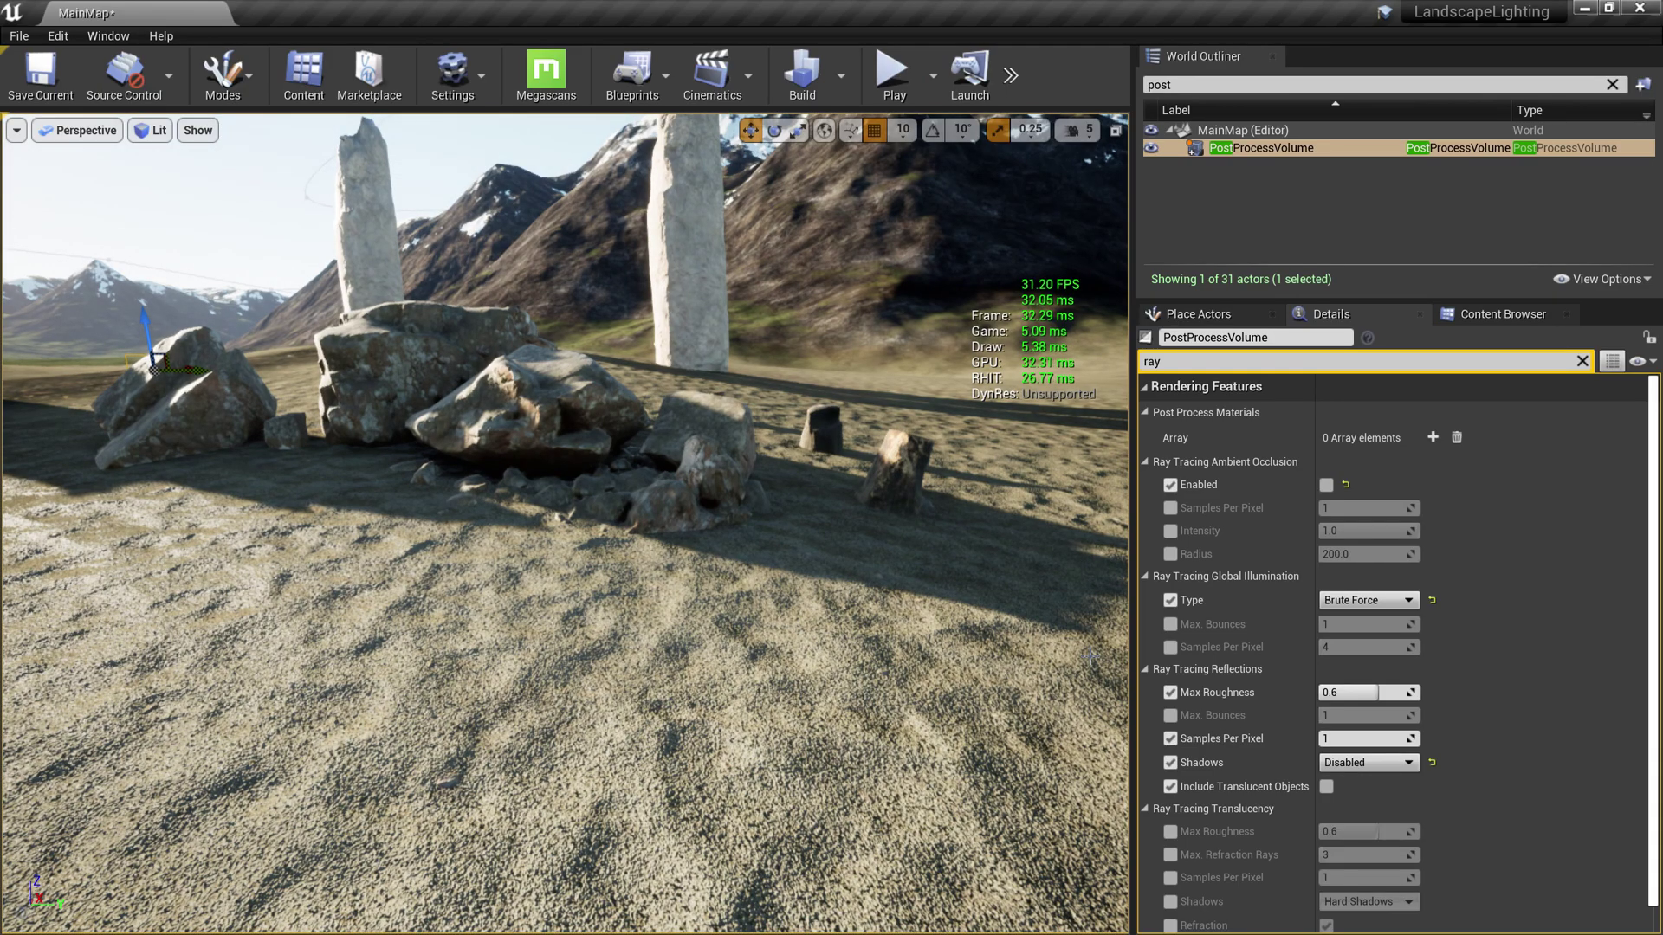
Playtest the level with Ray Tracing Global Illumination disabled, running the character from the column into the water, and stop playing.
right_click_drag(905, 633, 859, 615)
mouse_move(727, 718)
right_mouse_down()
mouse_move(684, 720)
mouse_move(751, 724)
right_mouse_up()
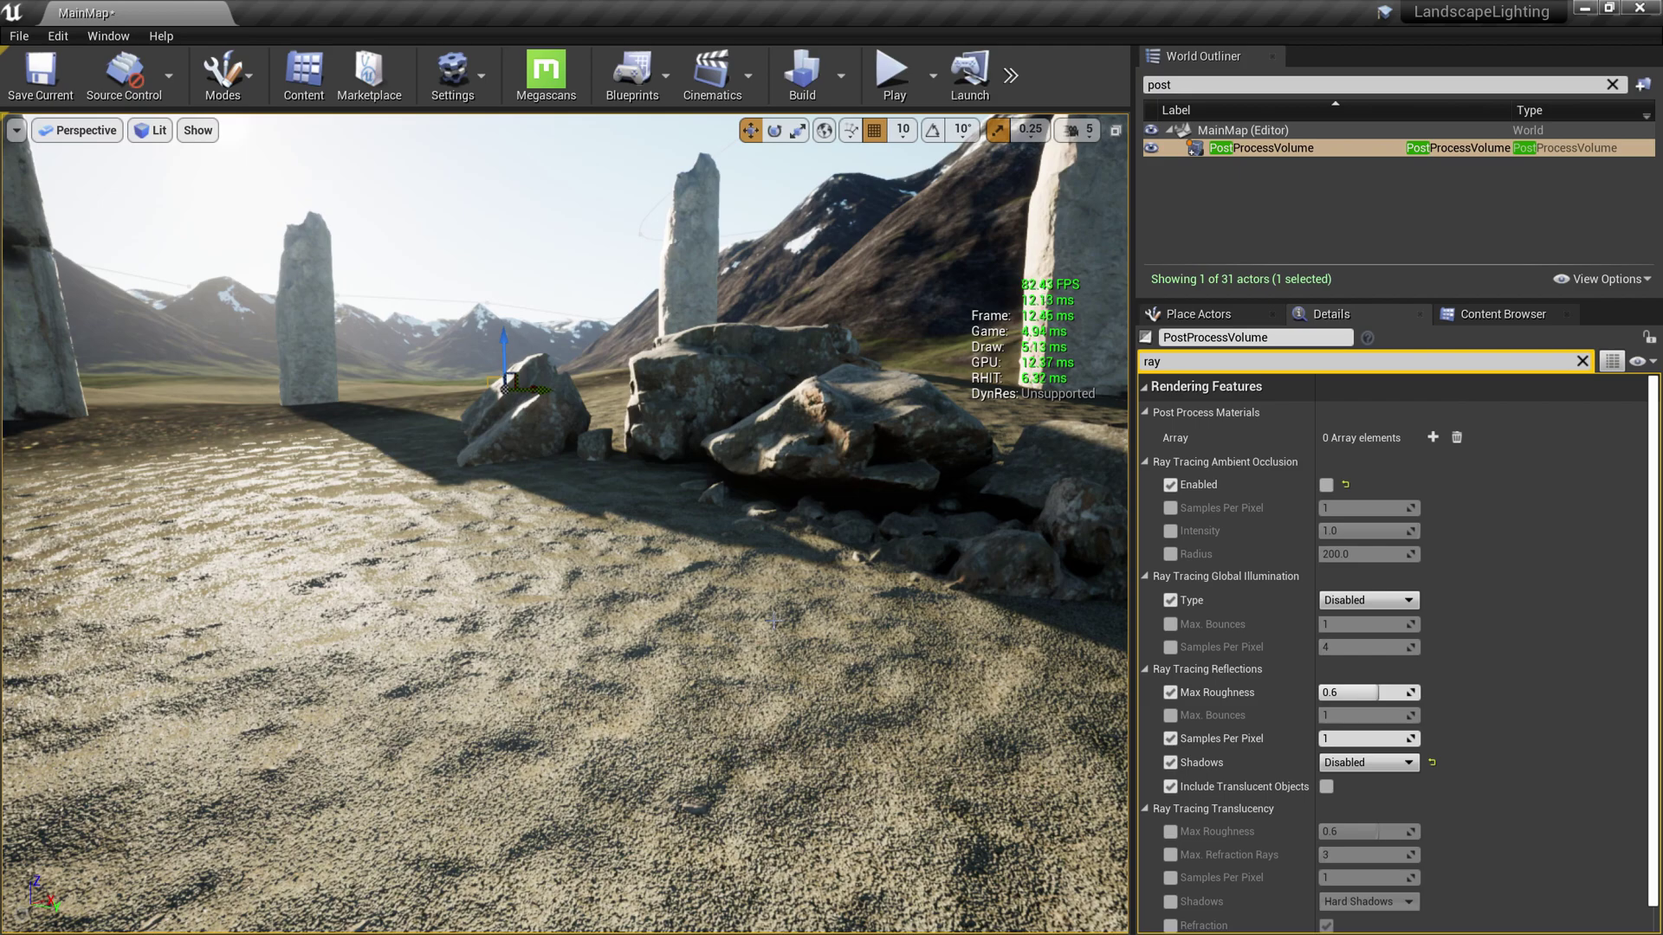
right_click_drag(675, 589, 391, 607)
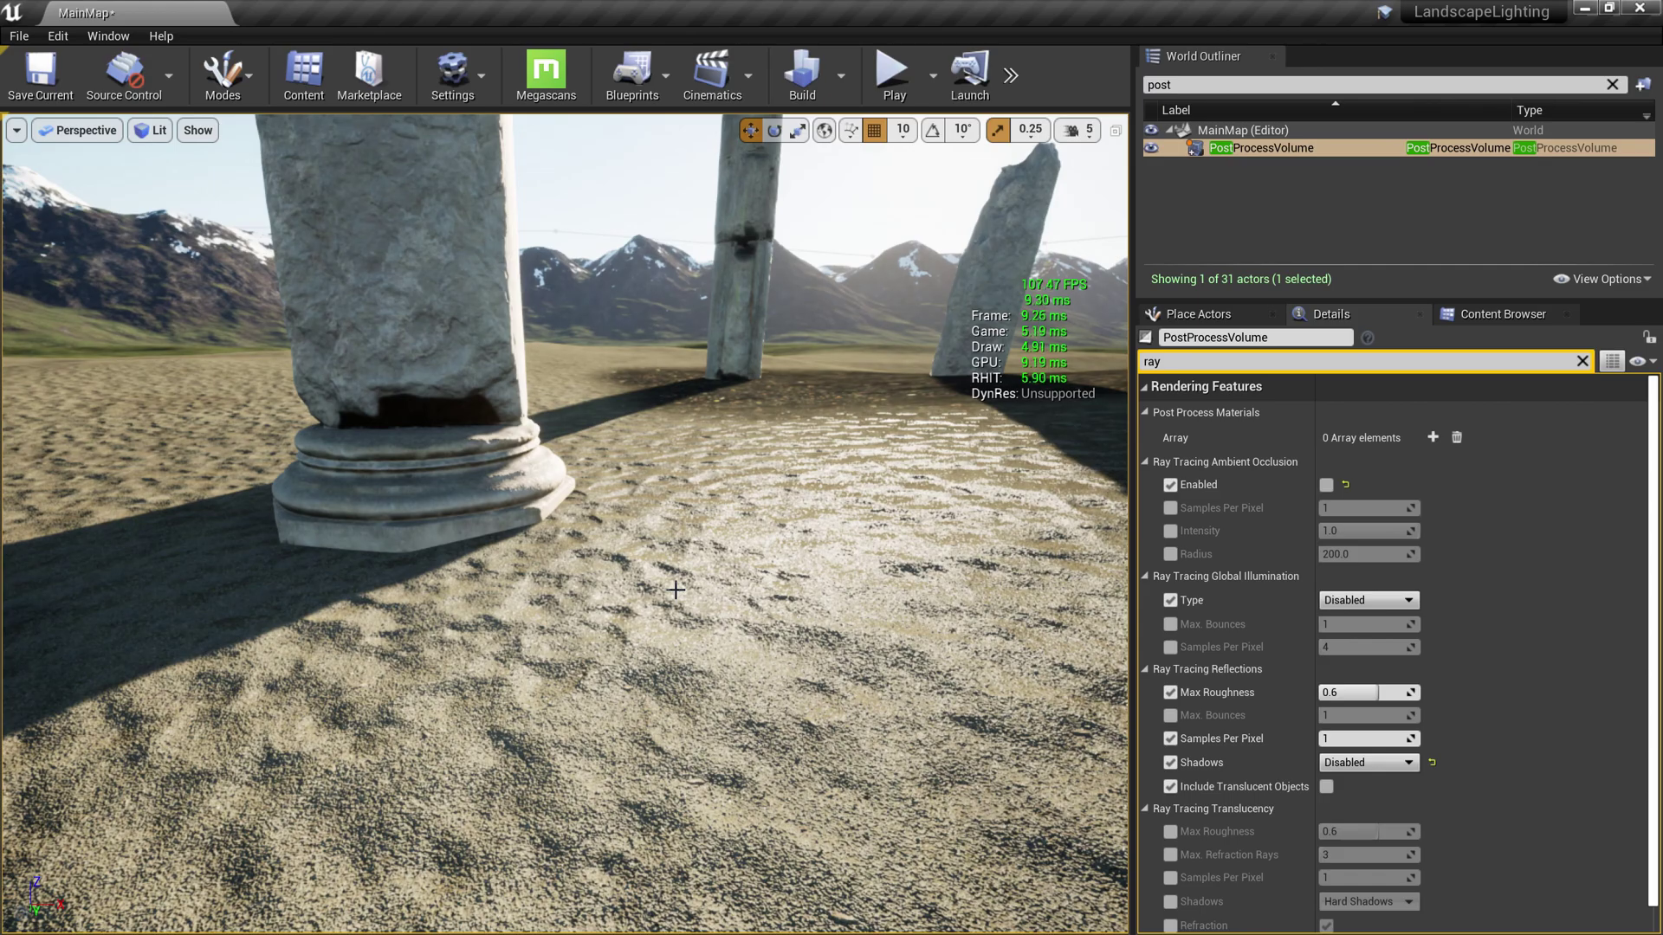
key("alt+p")
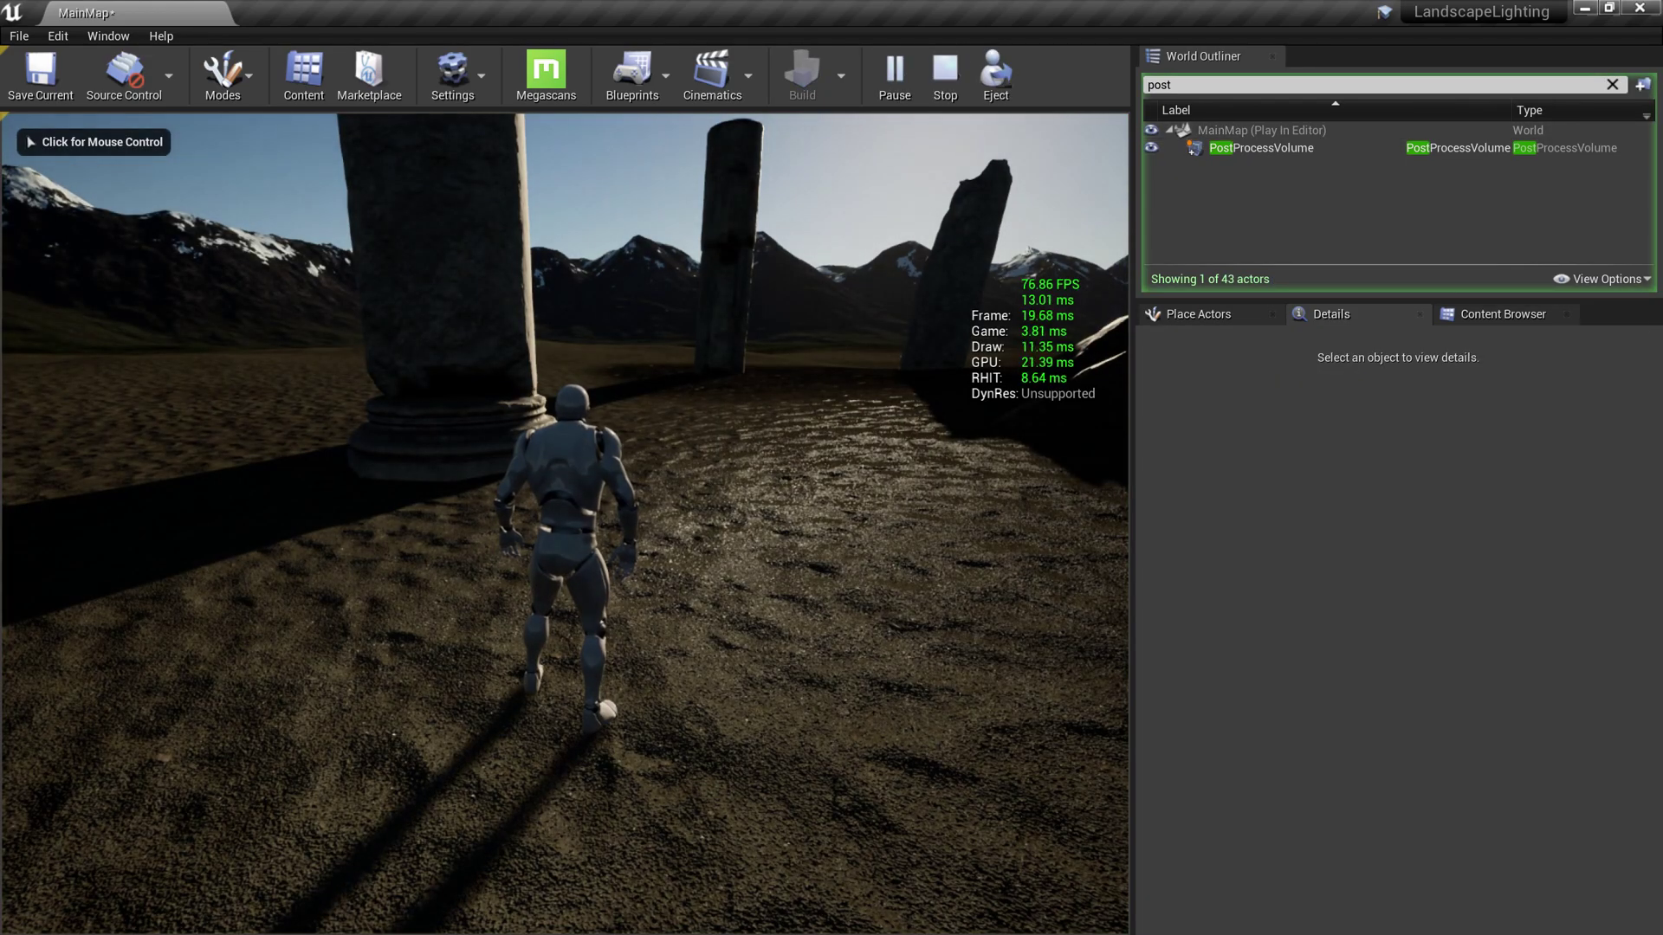
left_click(817, 606)
key("w")
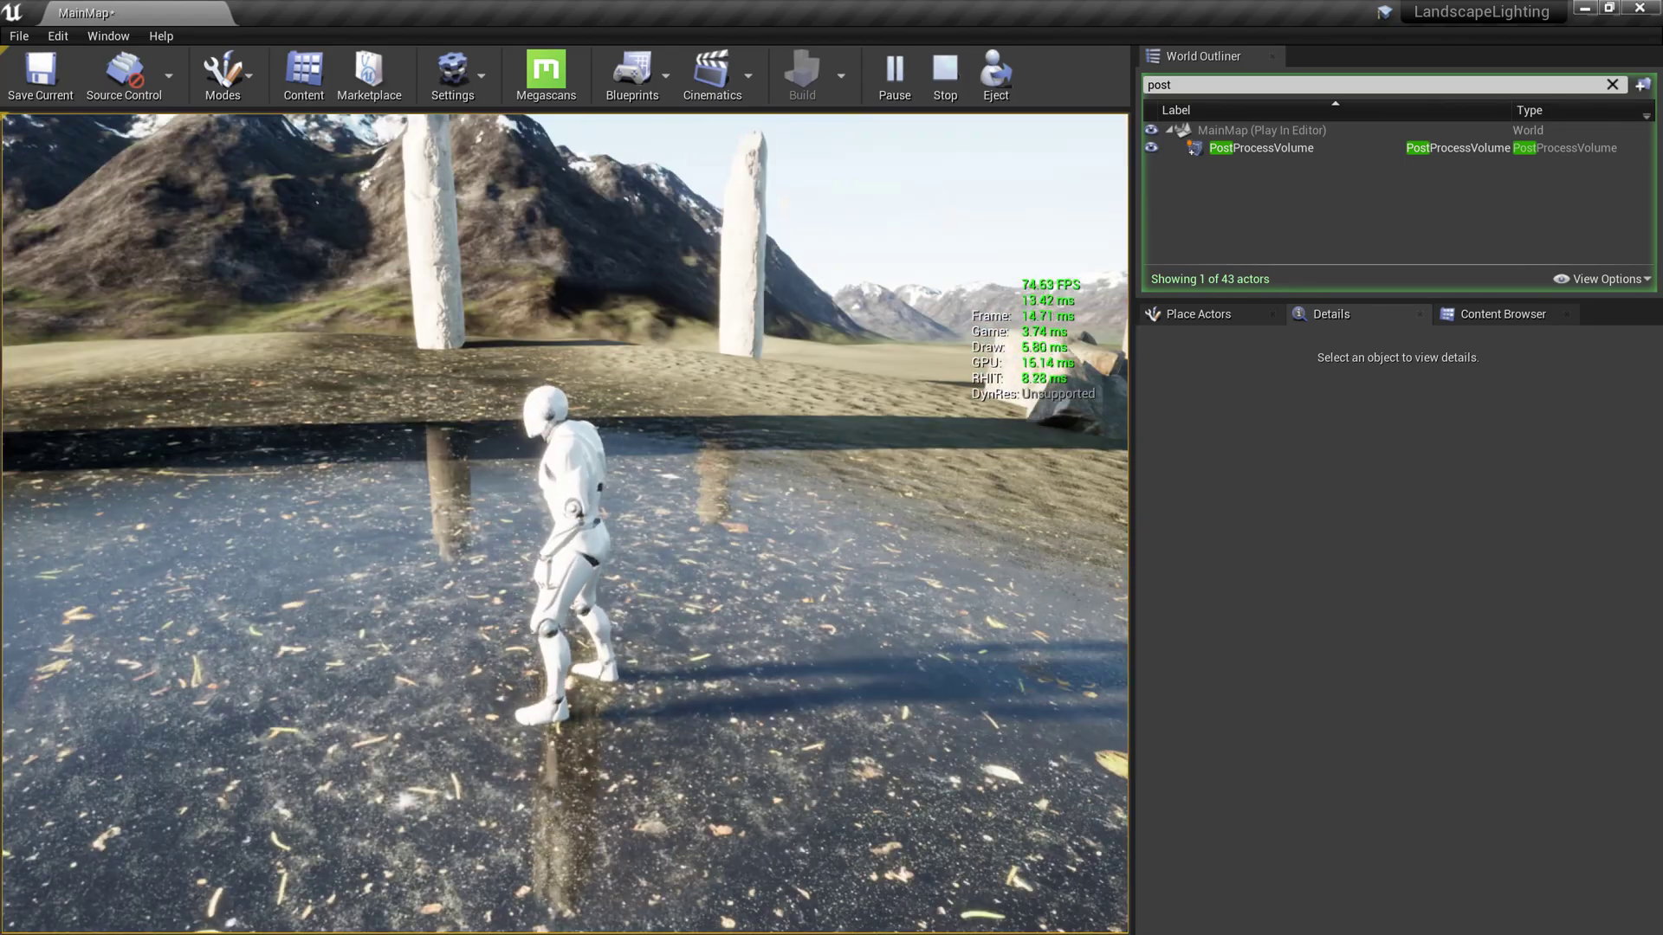
key("Escape")
Find the DirectionalLight in the level by searching for "dire" and select it to review its ray tracing options.
double_click(1212, 85)
type("dire")
left_click(1257, 149)
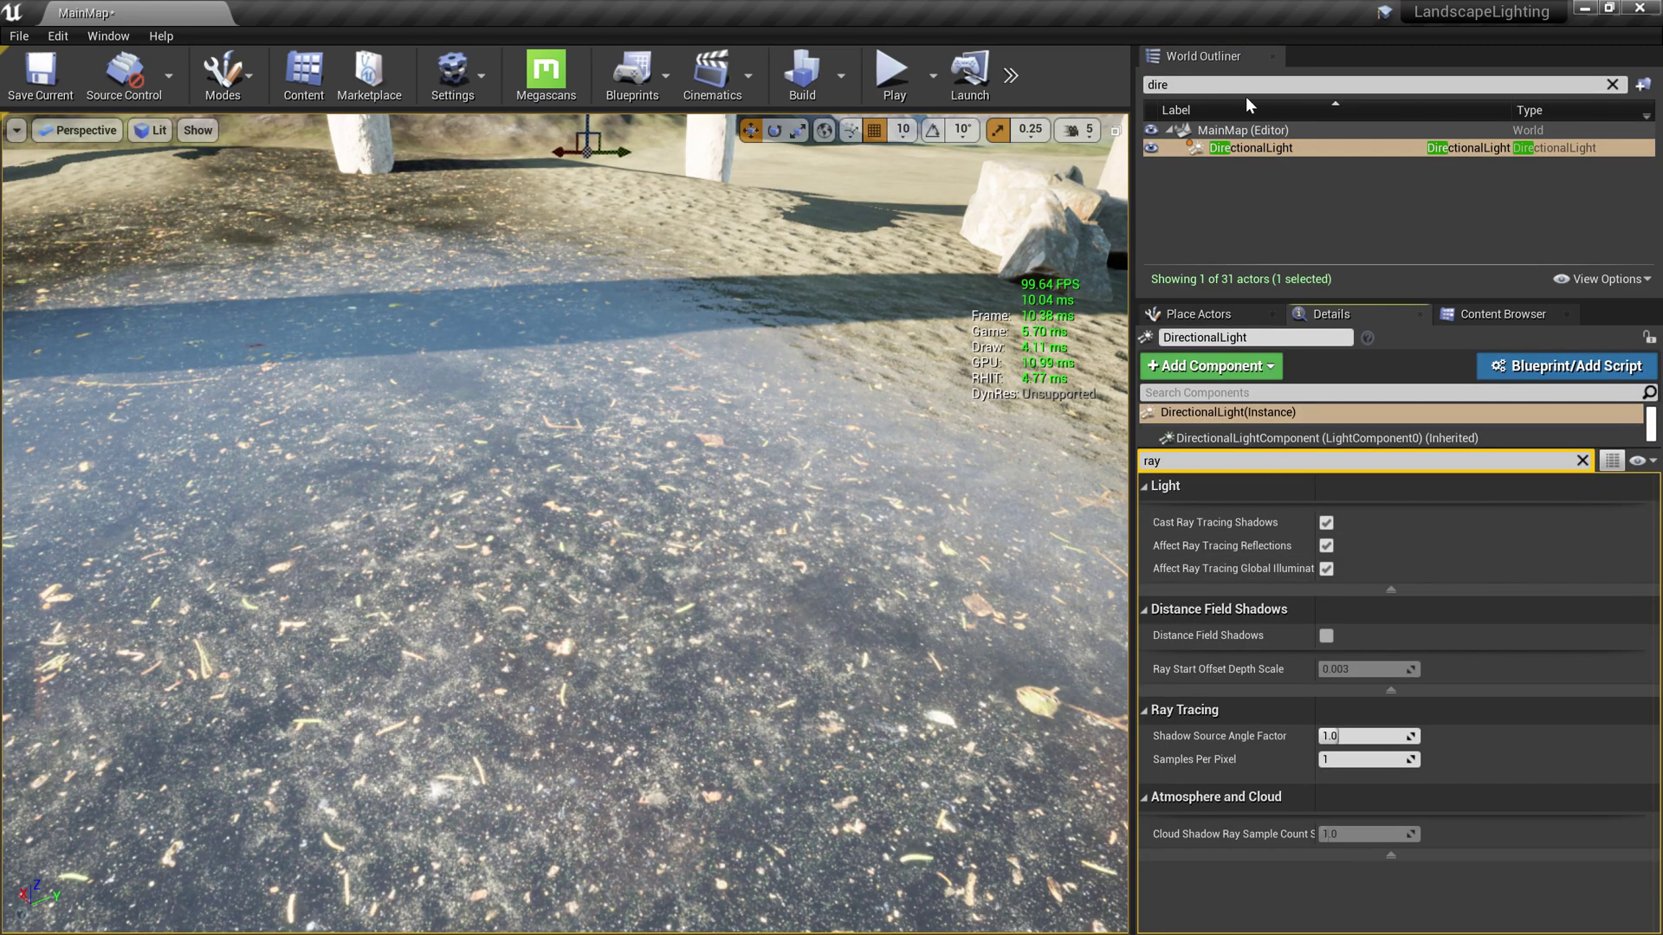
Select the PostProcessVolume, filter its properties by "ref", and set the Reflections Type to Ray Tracing.
double_click(1222, 84)
type("post")
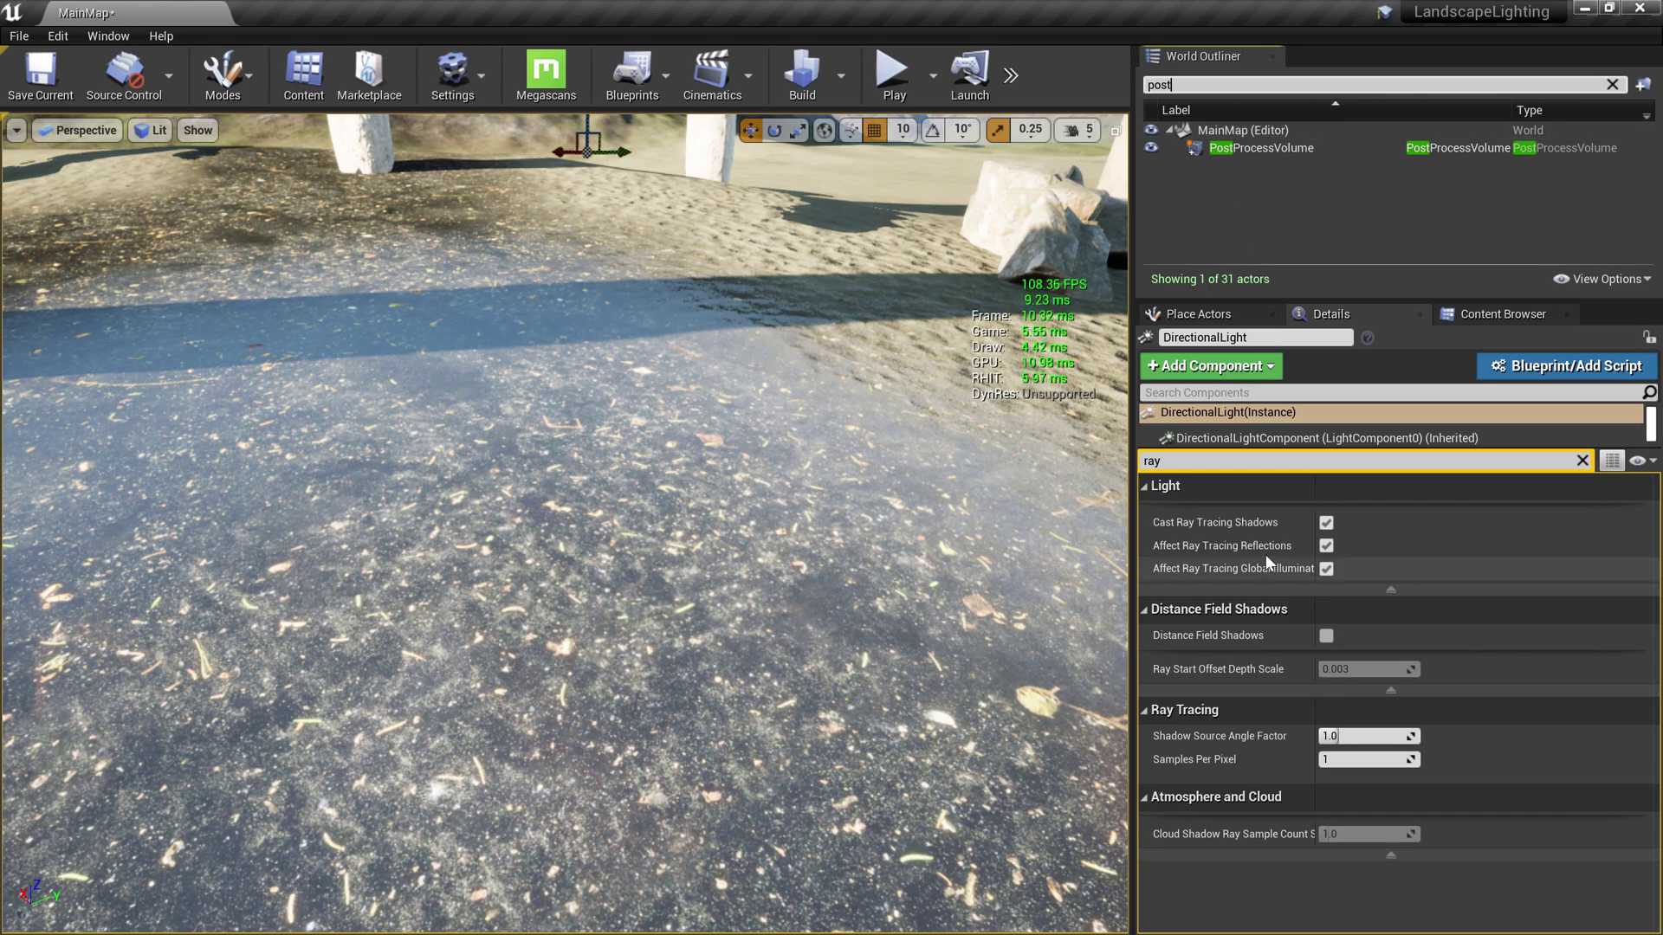
left_click(1244, 461)
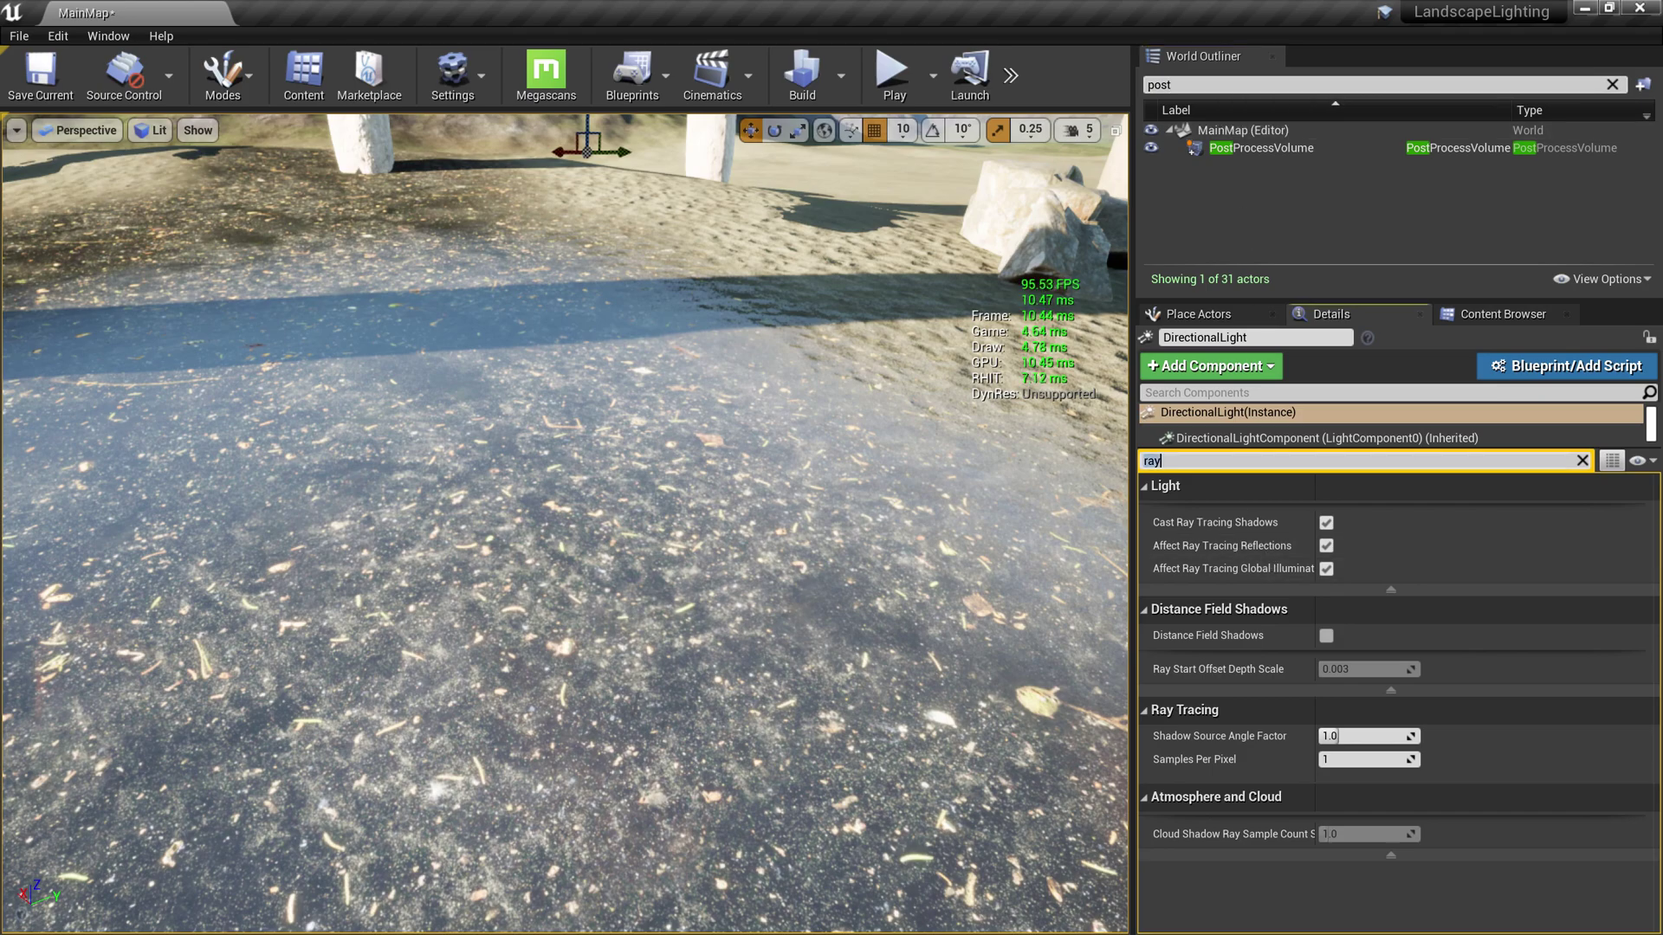
key("BackSpace")
key("BackSpace")
key("BackSpace")
type("ref")
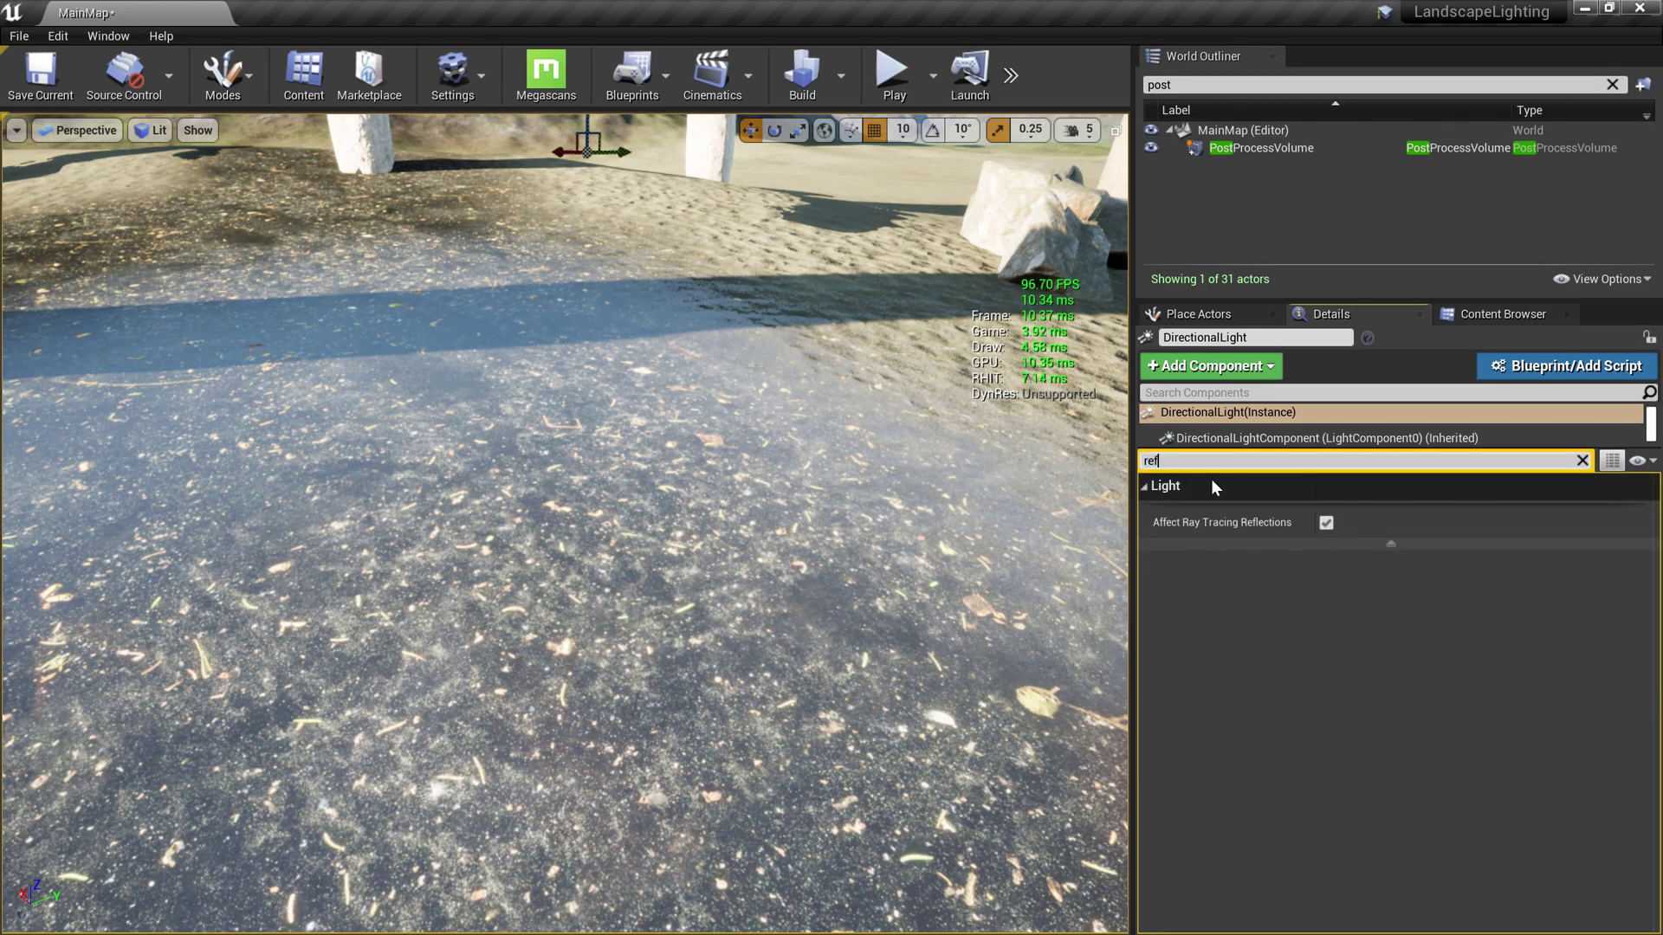
left_click(1265, 152)
left_click(1369, 590)
left_click(1360, 620)
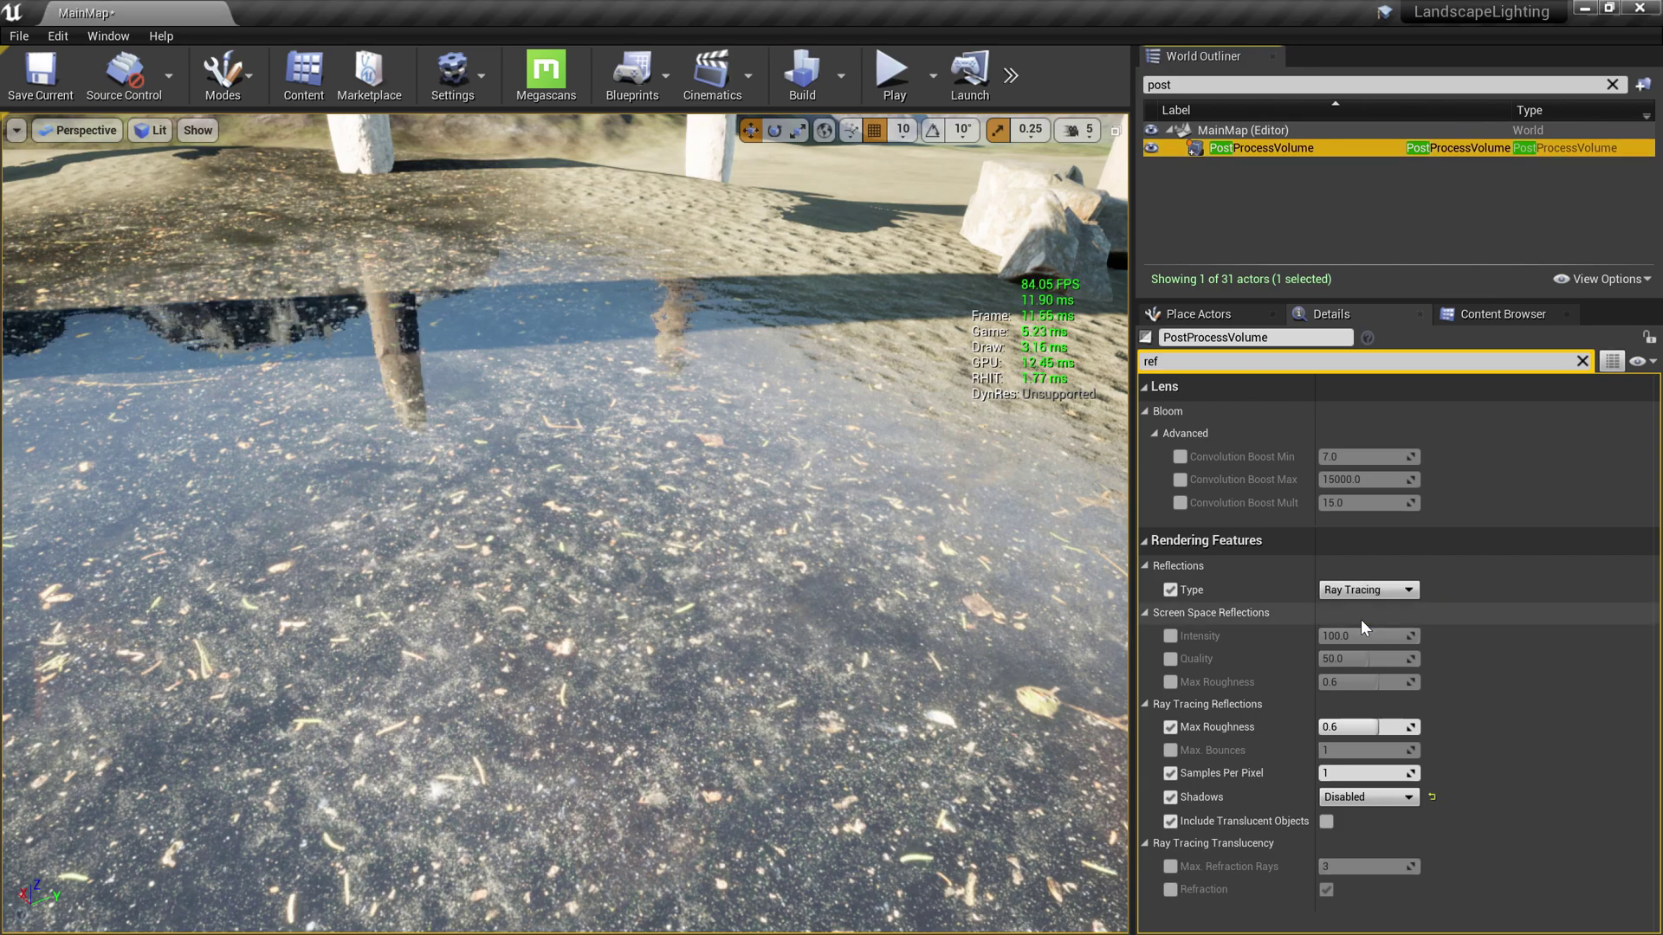
Filter the PostProcessVolume properties by "ray", enable Ray Tracing Ambient Occlusion, and view the columns standing in the water.
left_click(1201, 362)
key("BackSpace")
key("BackSpace")
key("BackSpace")
type("ray")
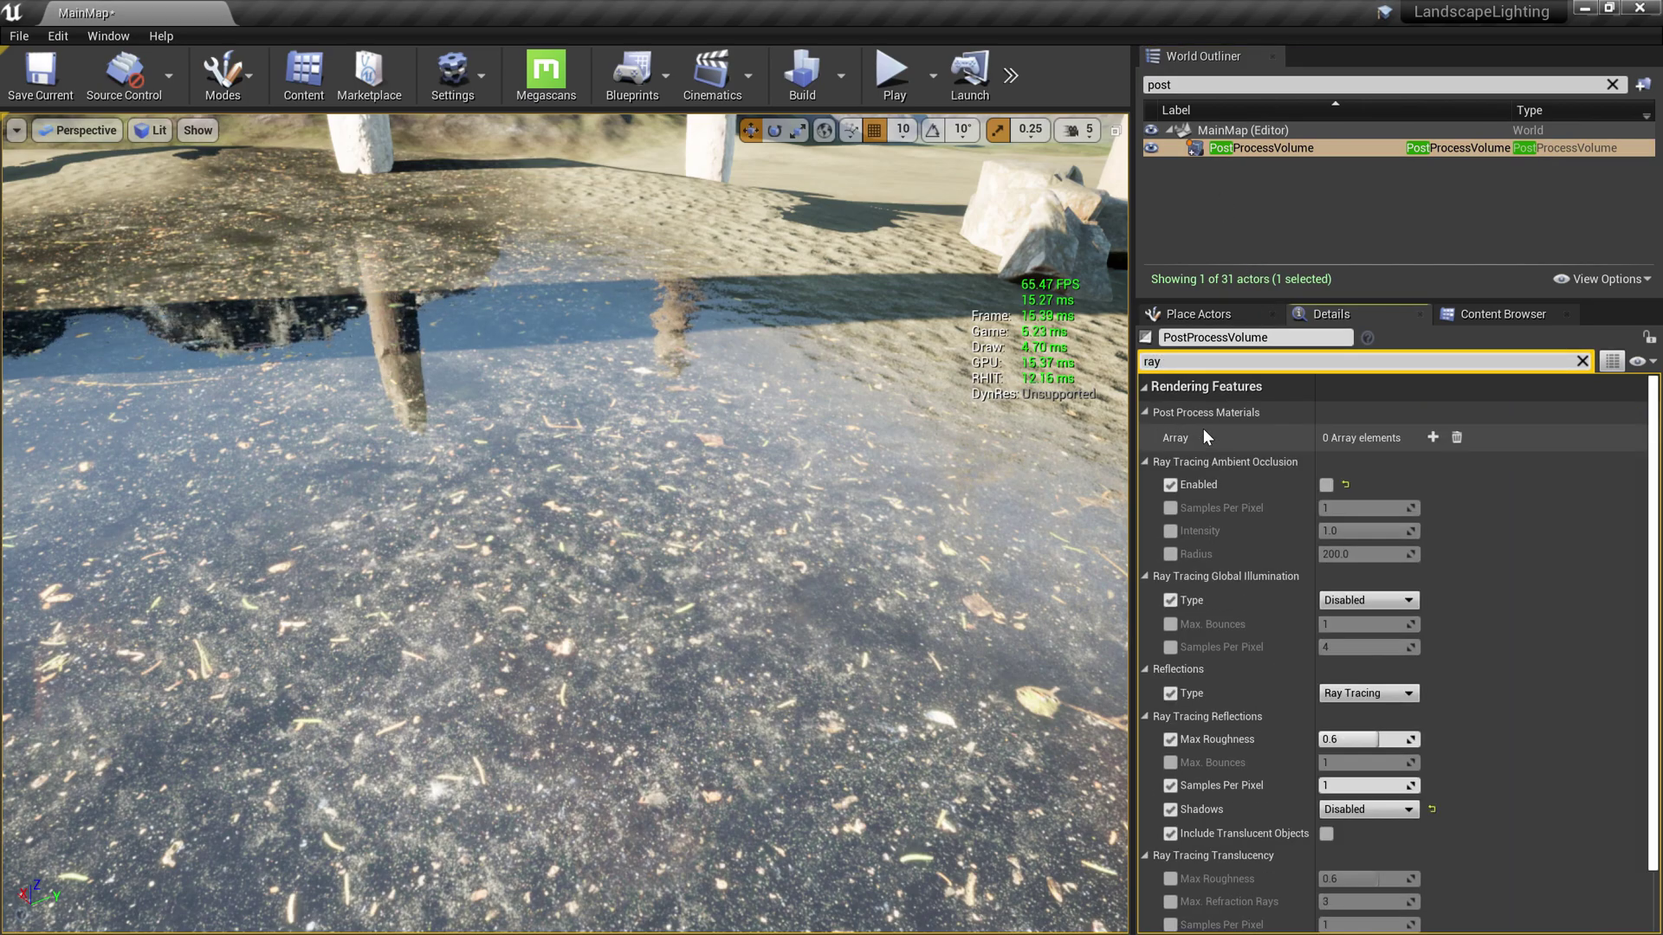
left_click(1326, 485)
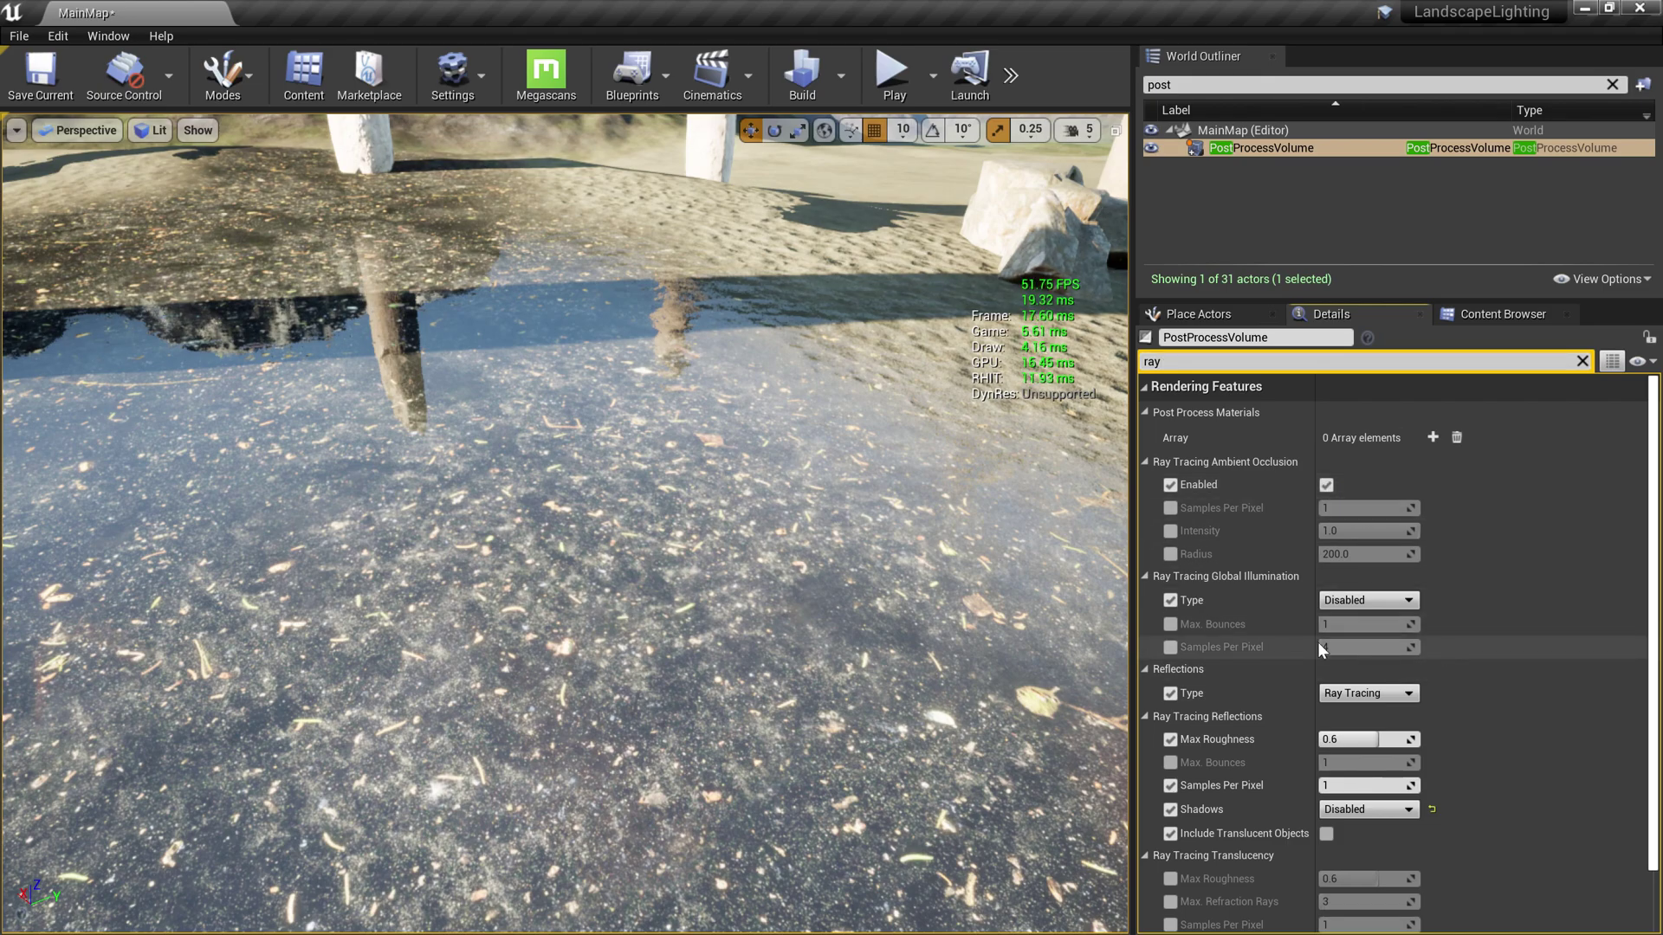
right_click_drag(871, 536, 890, 525)
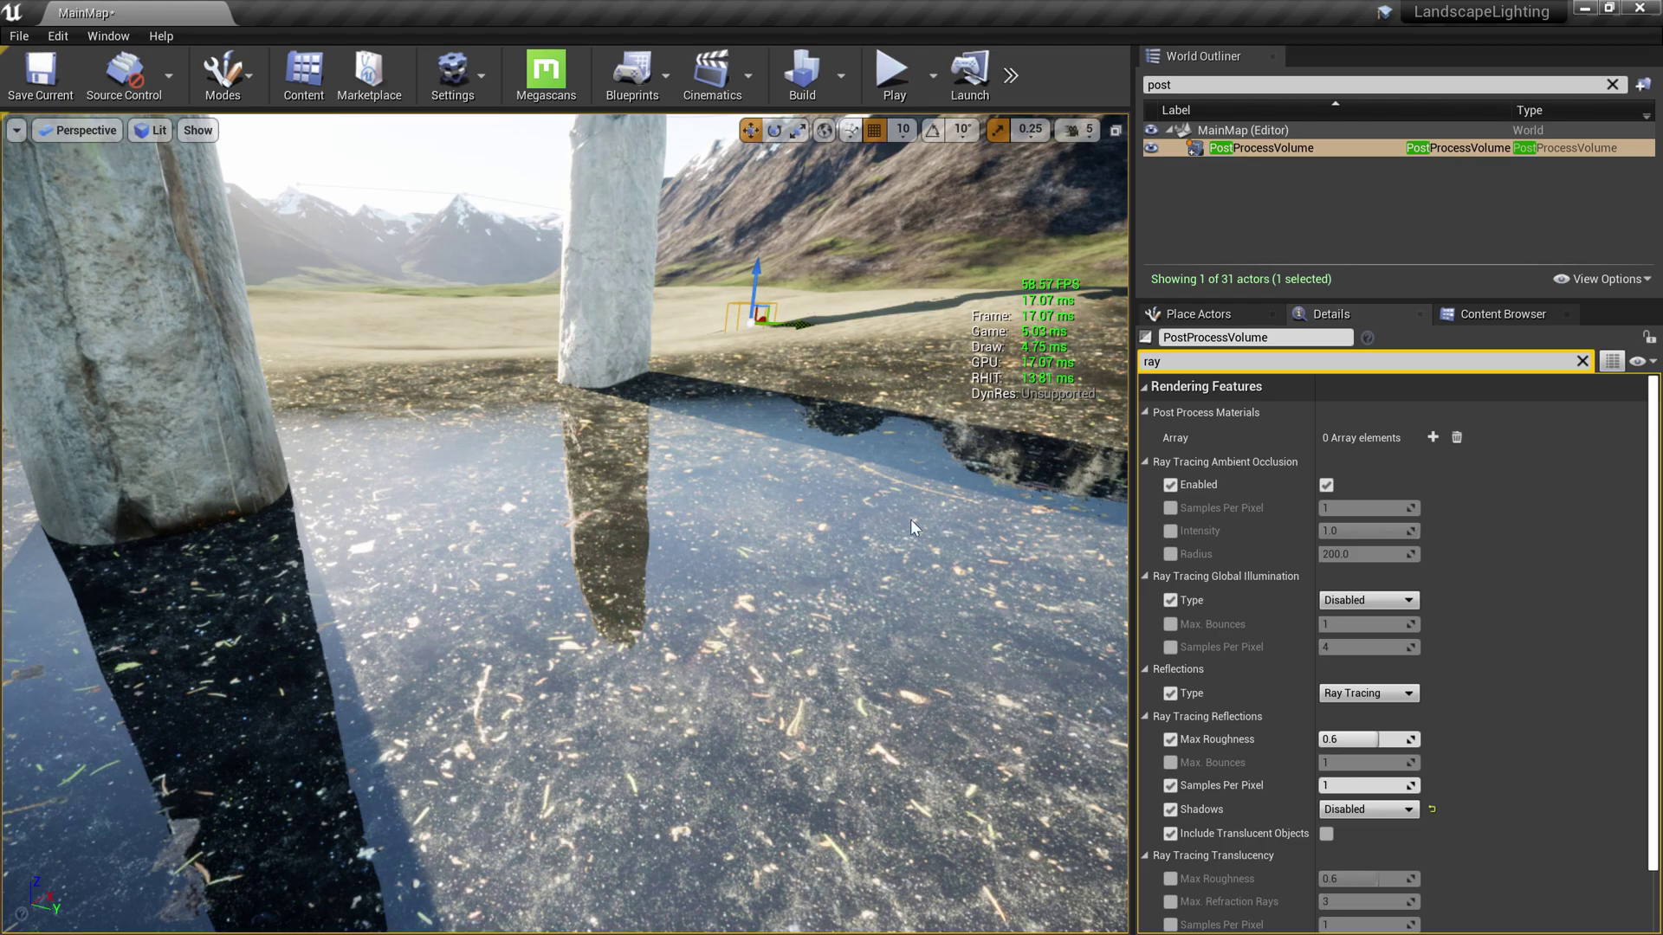
Playtest the level with ray-traced reflections and ambient occlusion enabled, running the character through the water around the columns, and stop playing.
key("alt+p")
key("w")
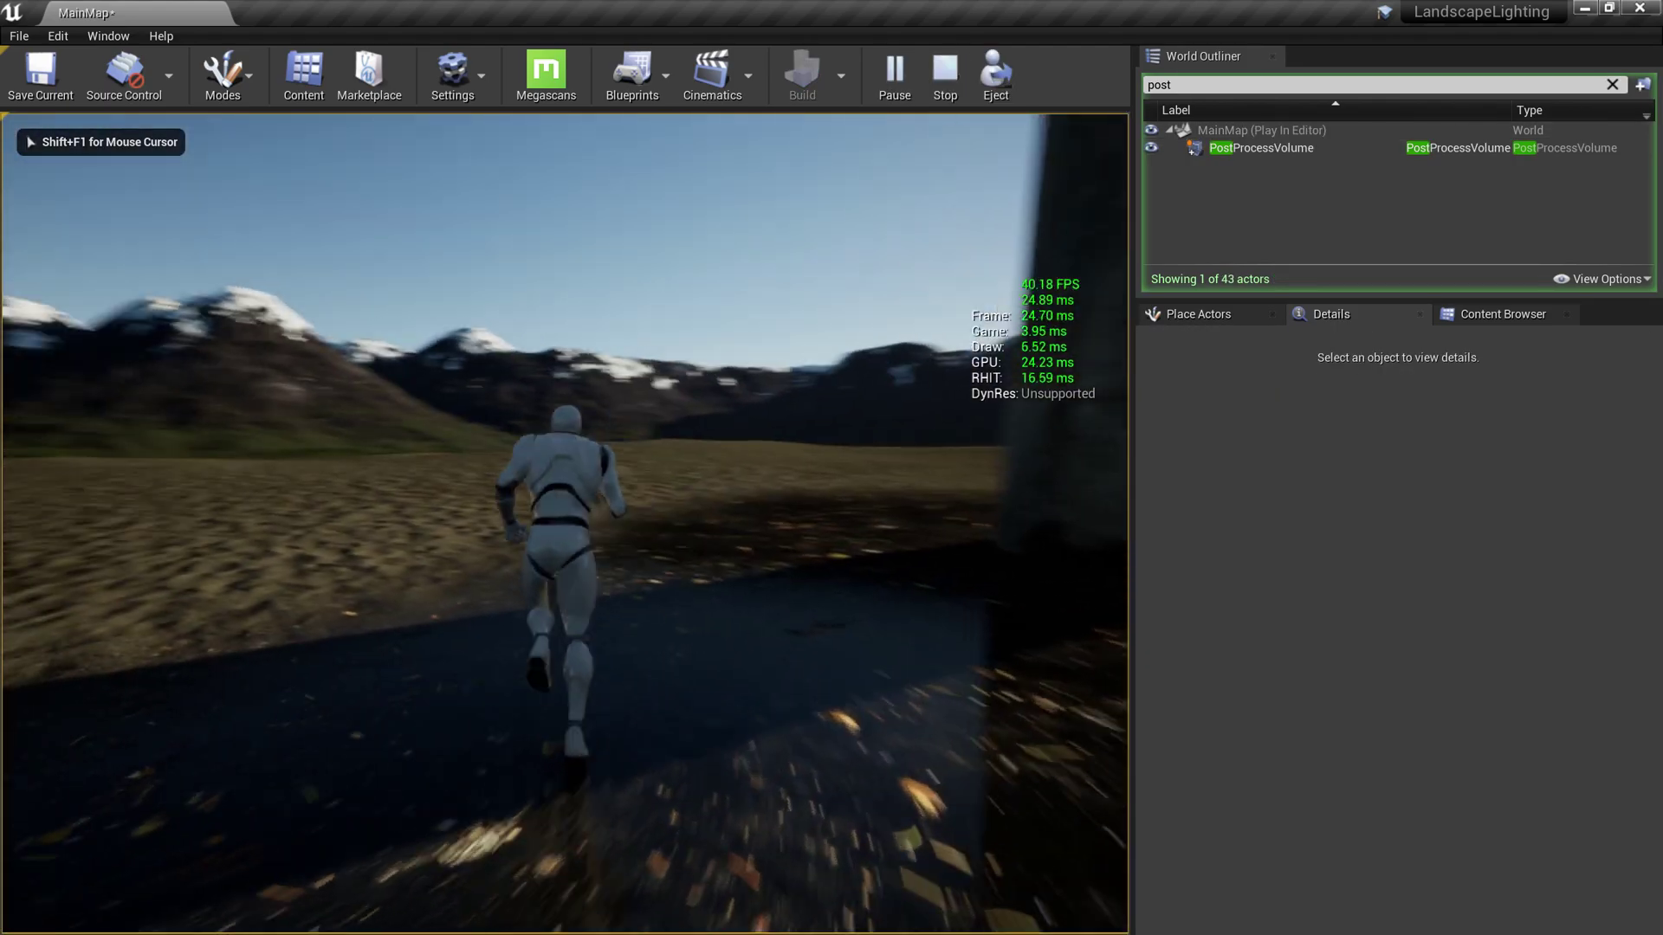
key("w")
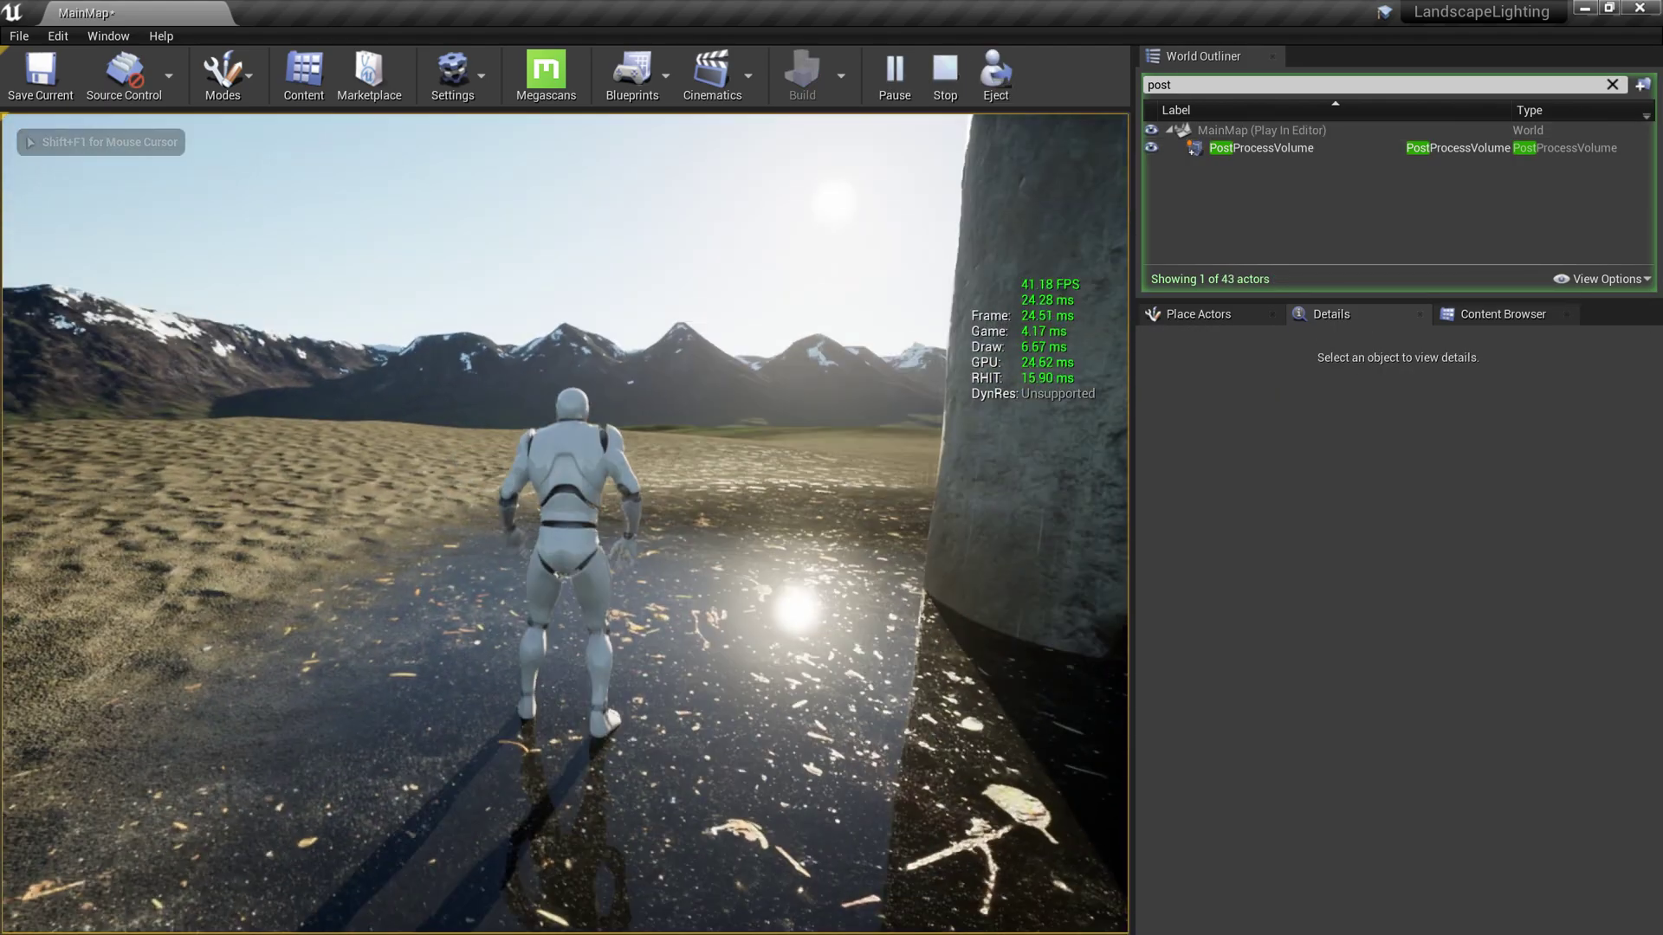
key("w")
key("w")
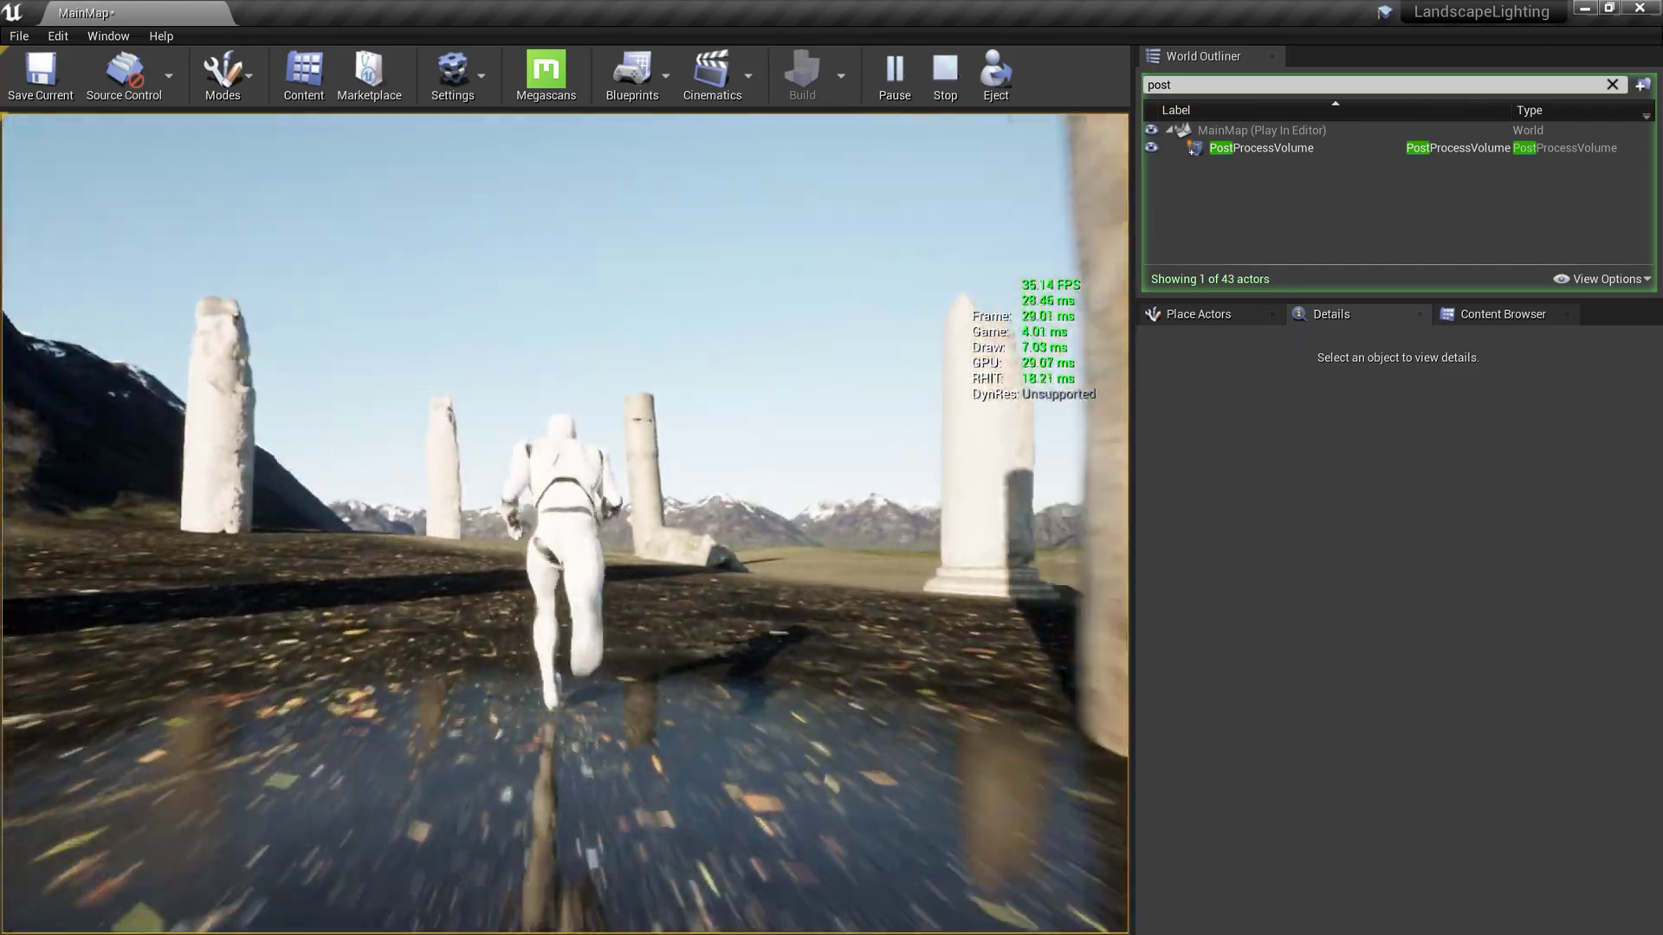
key("w")
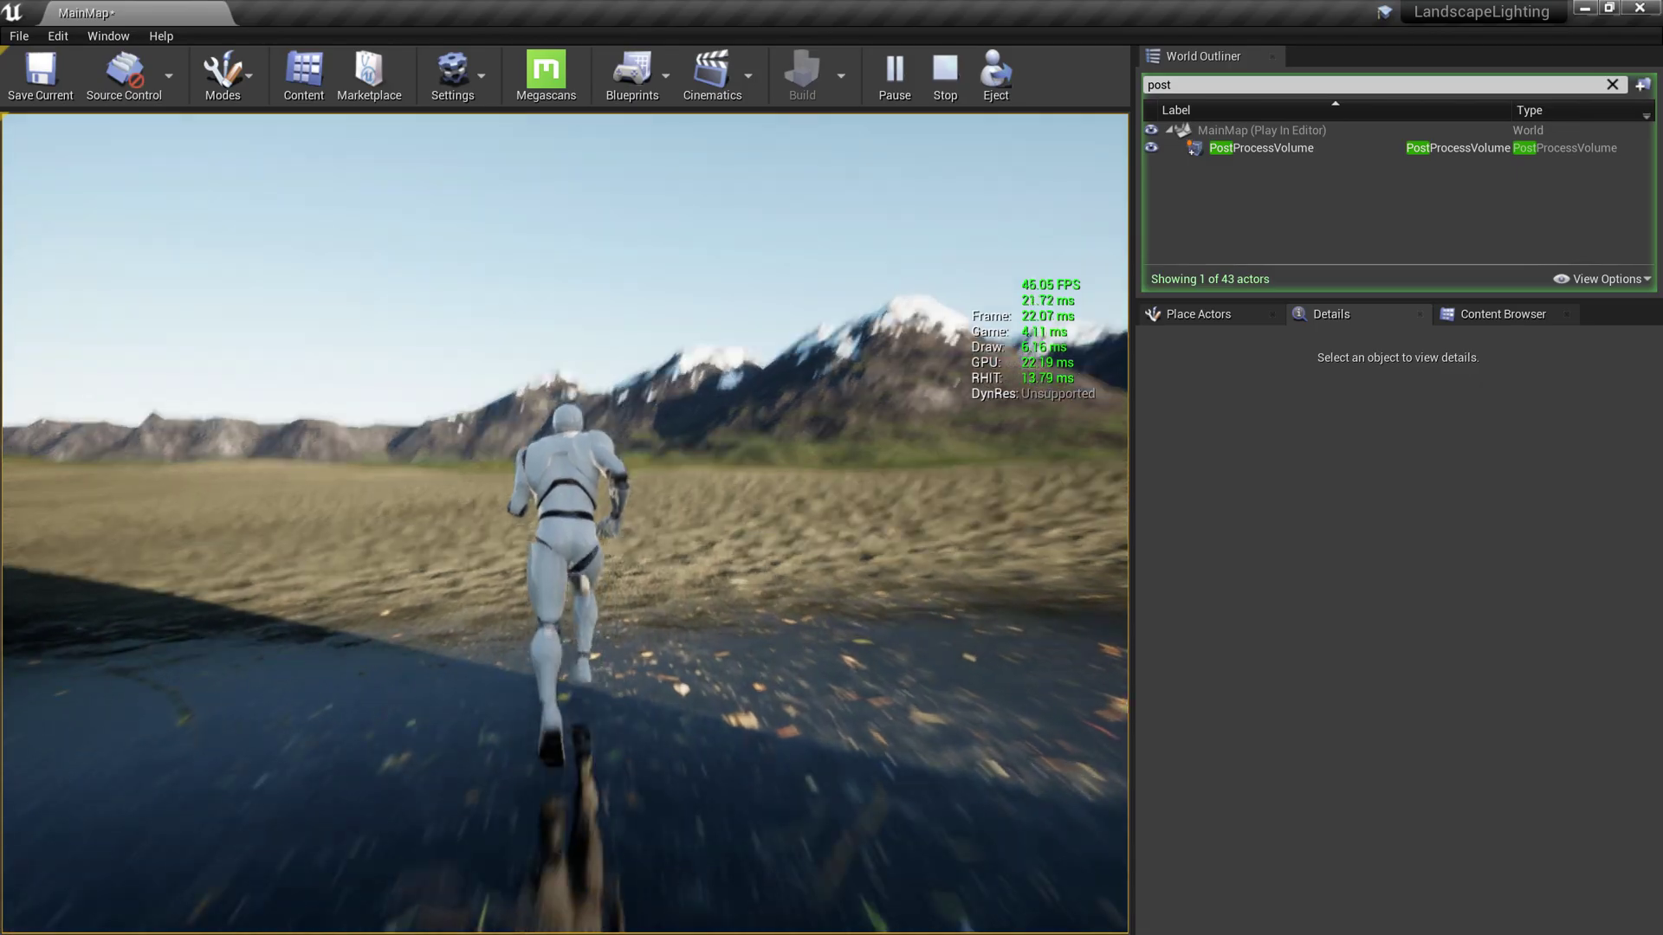
key("w")
key("w")
key("Escape")
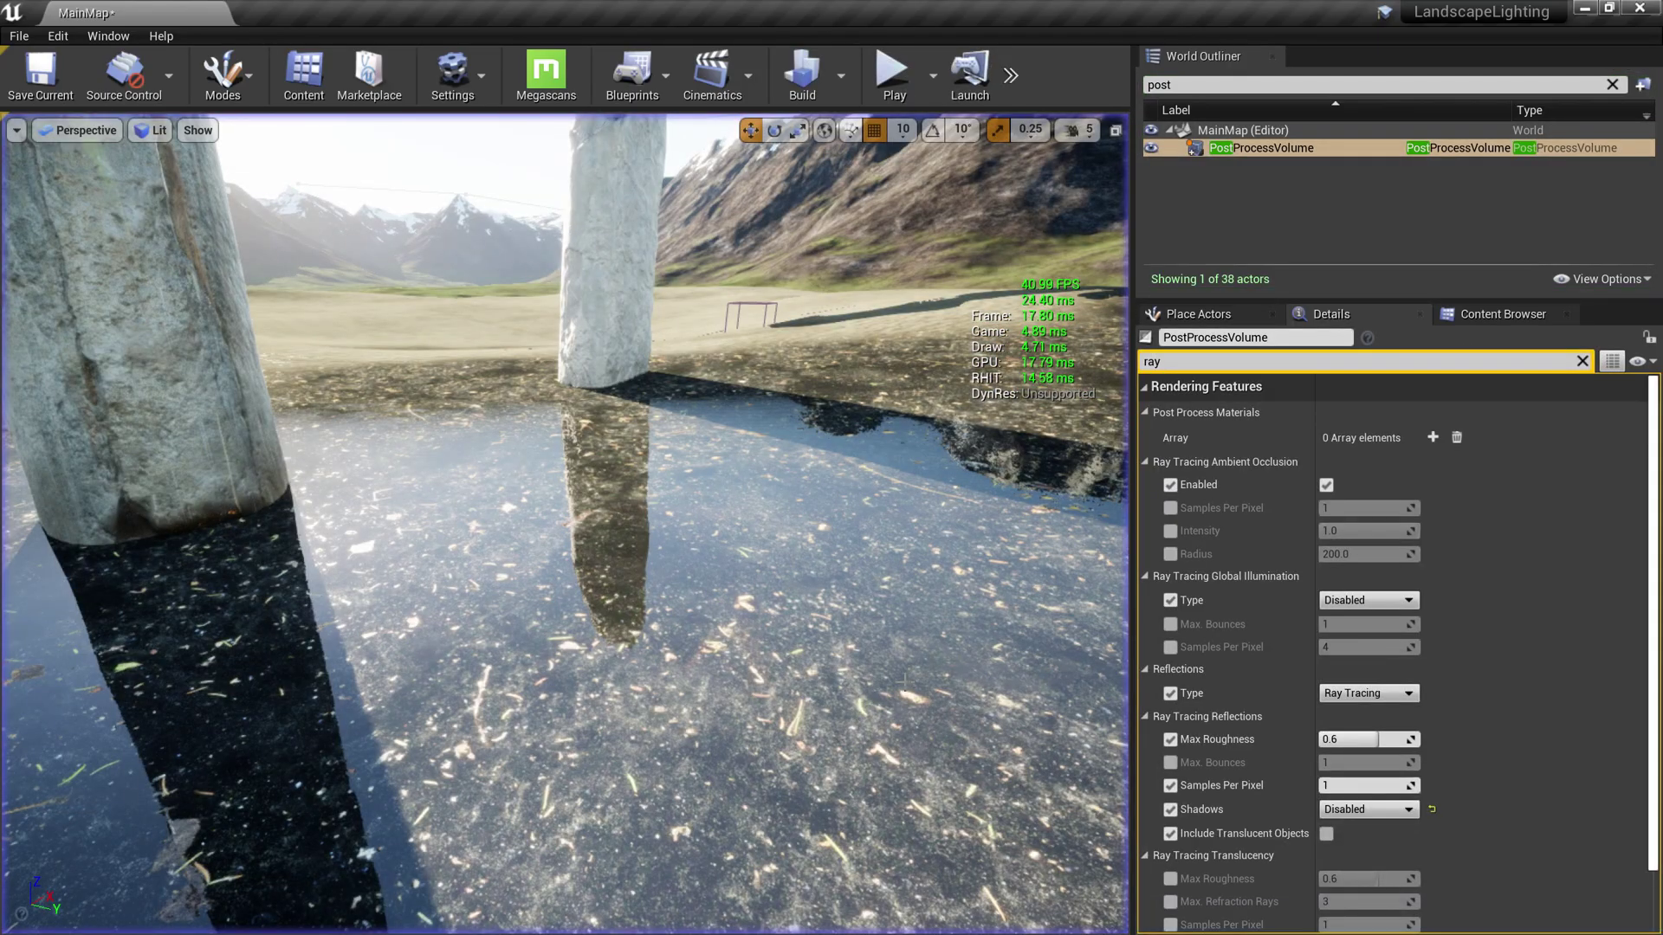
Enable Ray Tracing Global Illumination in the PostProcessVolume and playtest the level by running the character around the columns in the water.
left_click(1377, 600)
left_click(1358, 629)
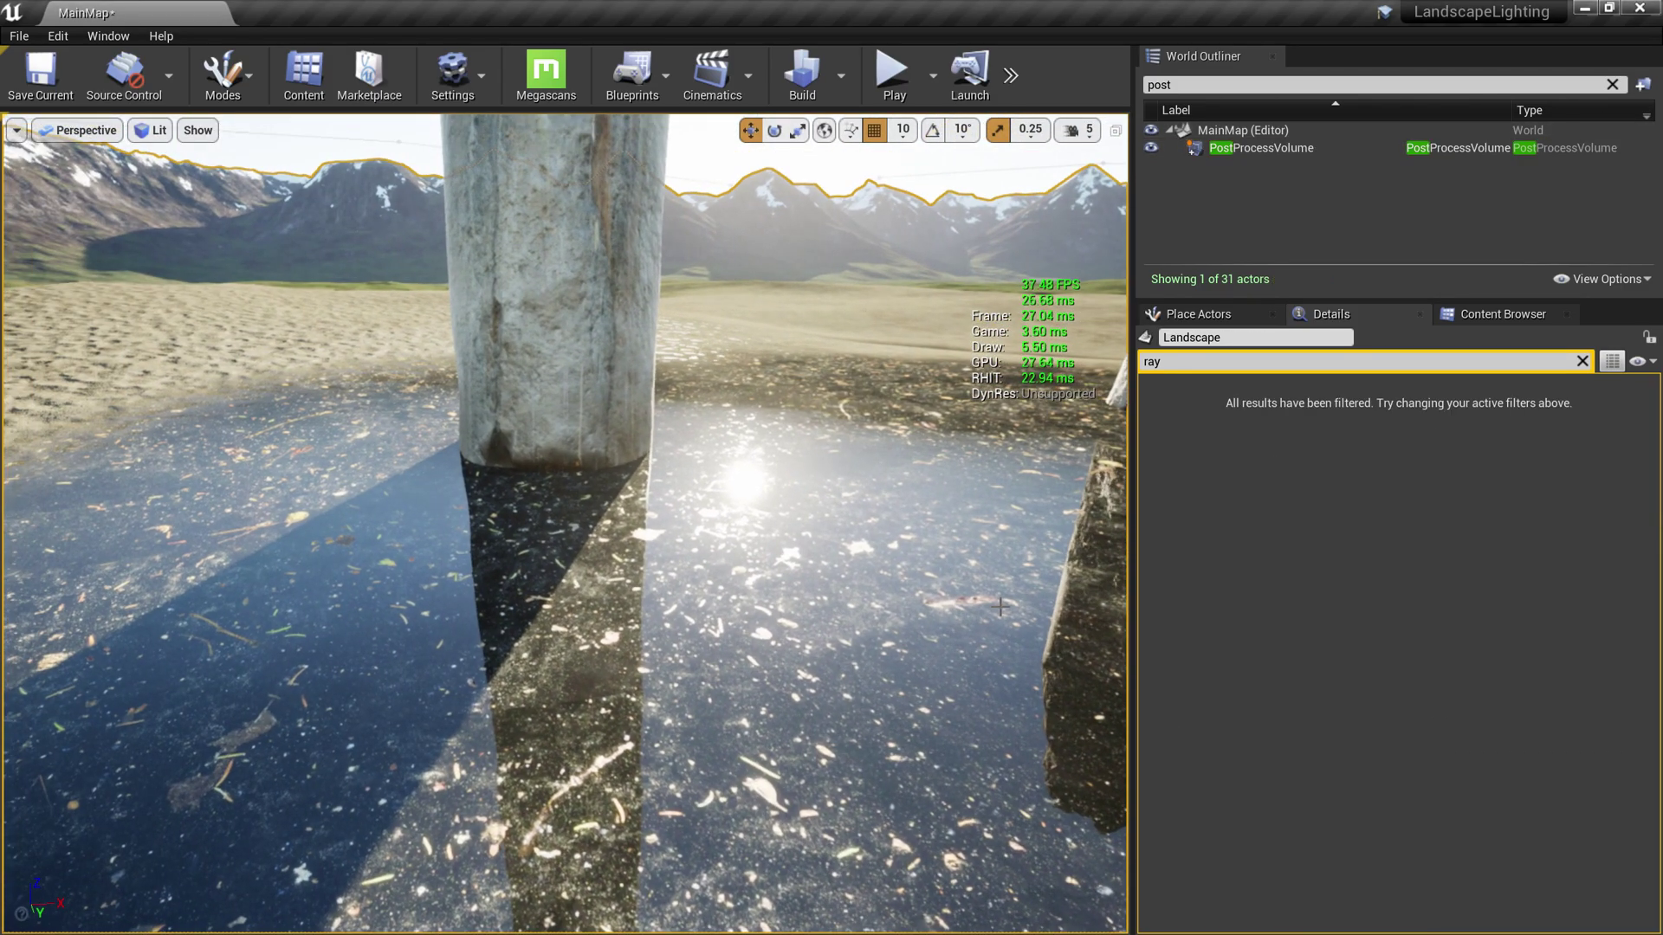
key("alt+p")
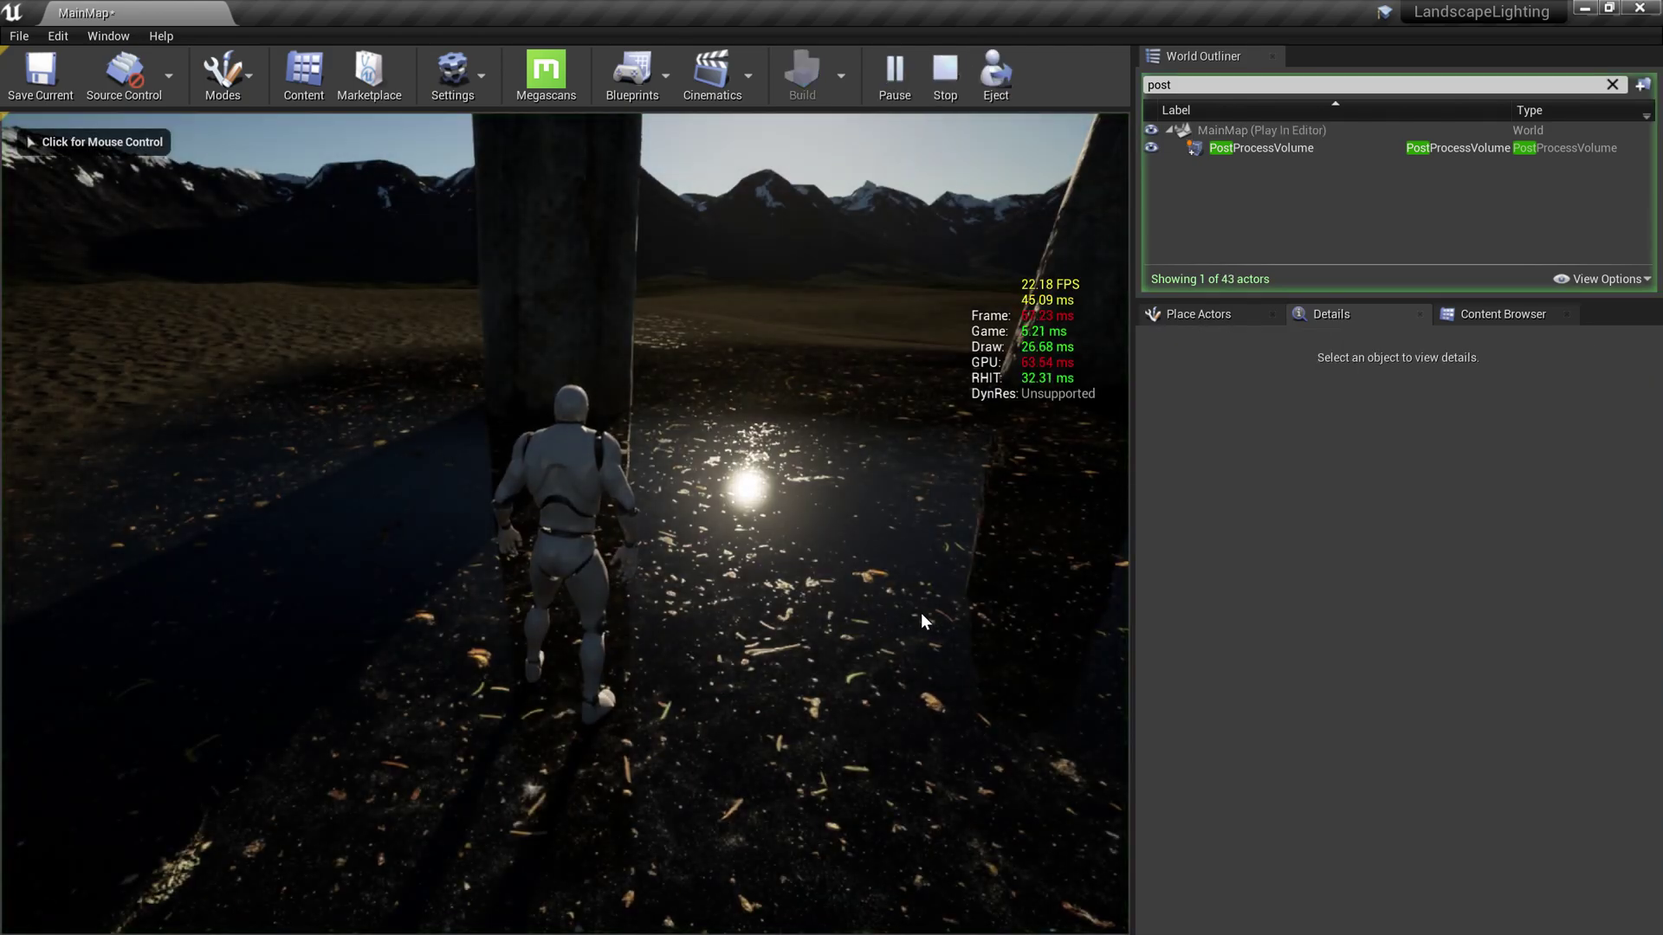
key("w")
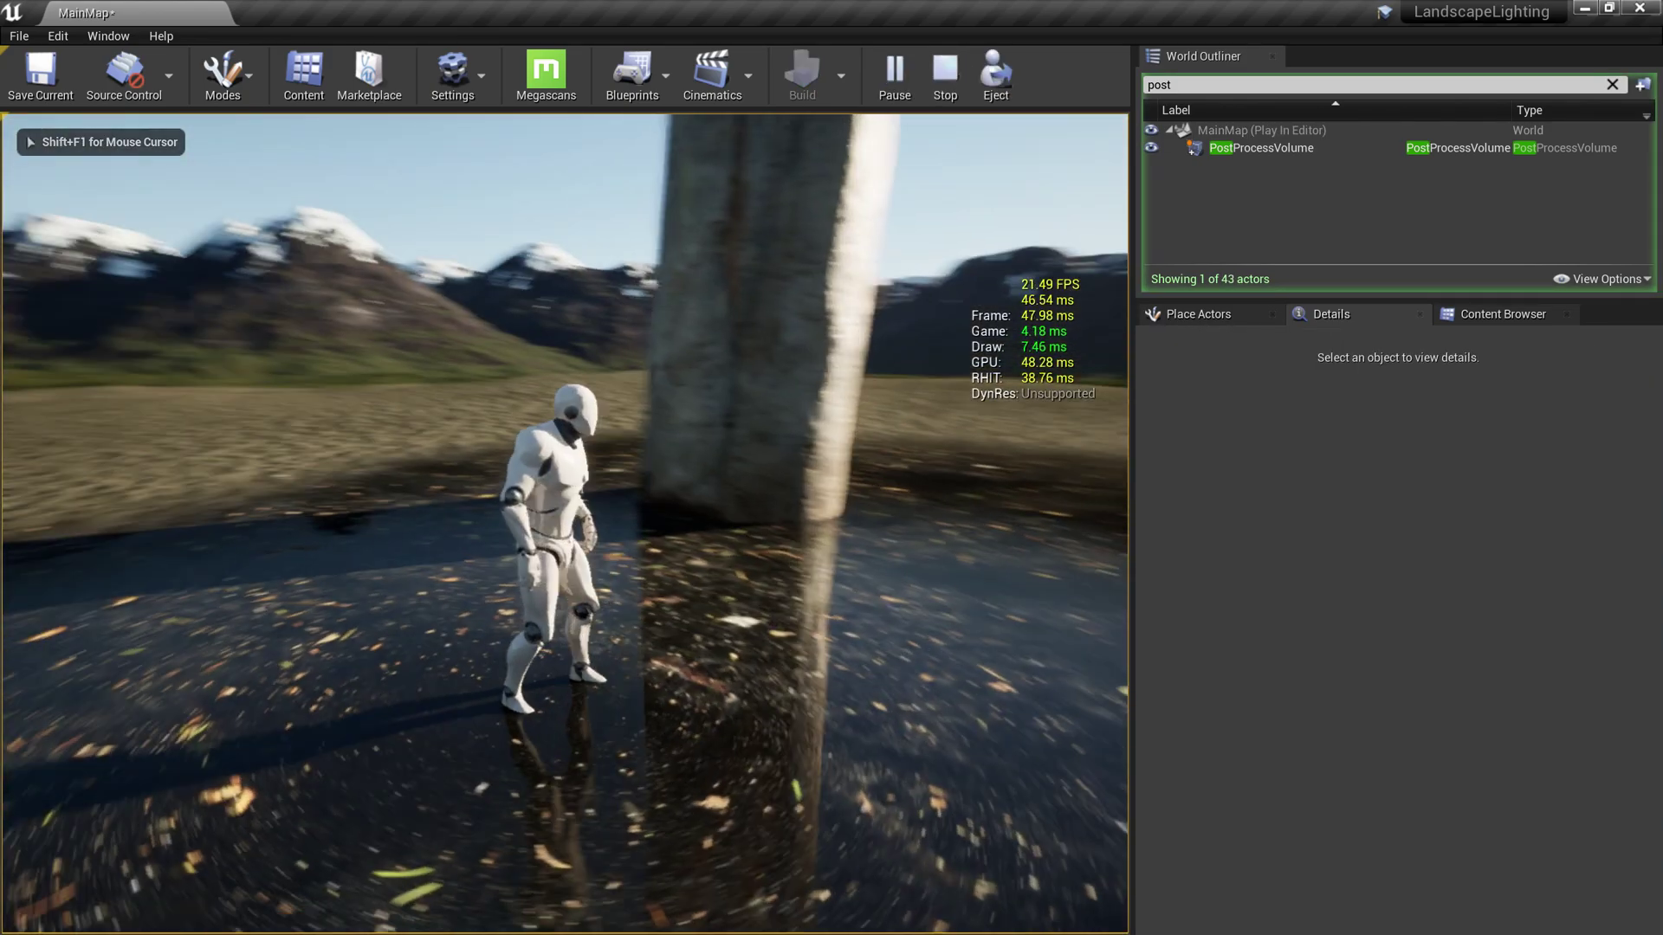
key("w")
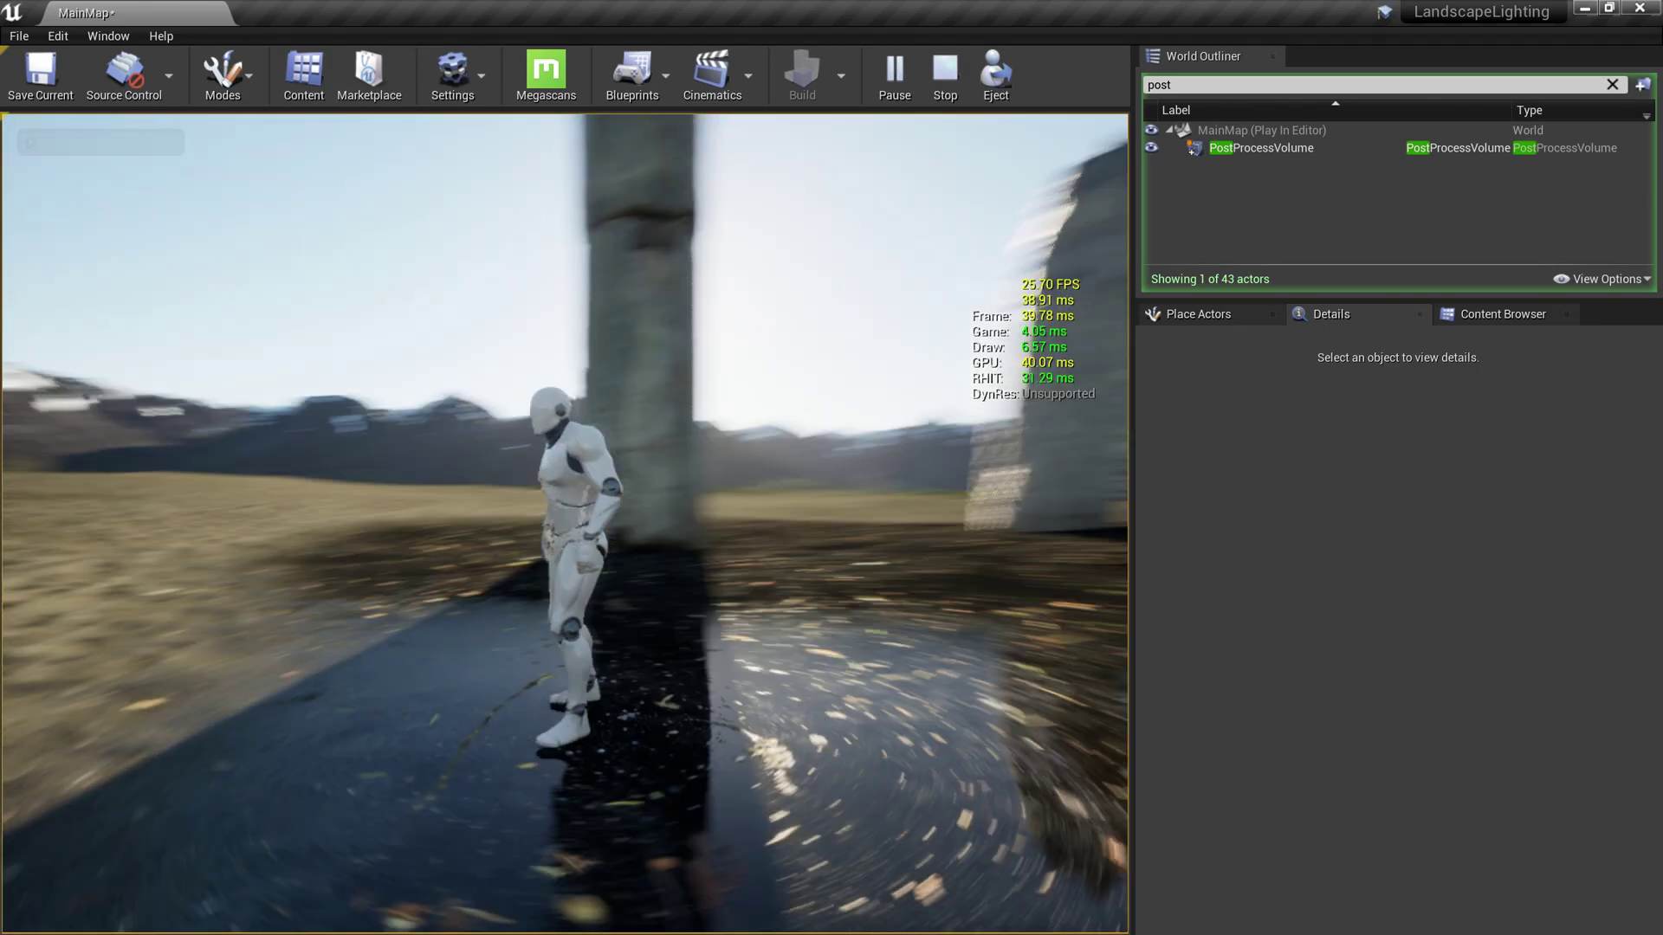
key("w")
key("w")
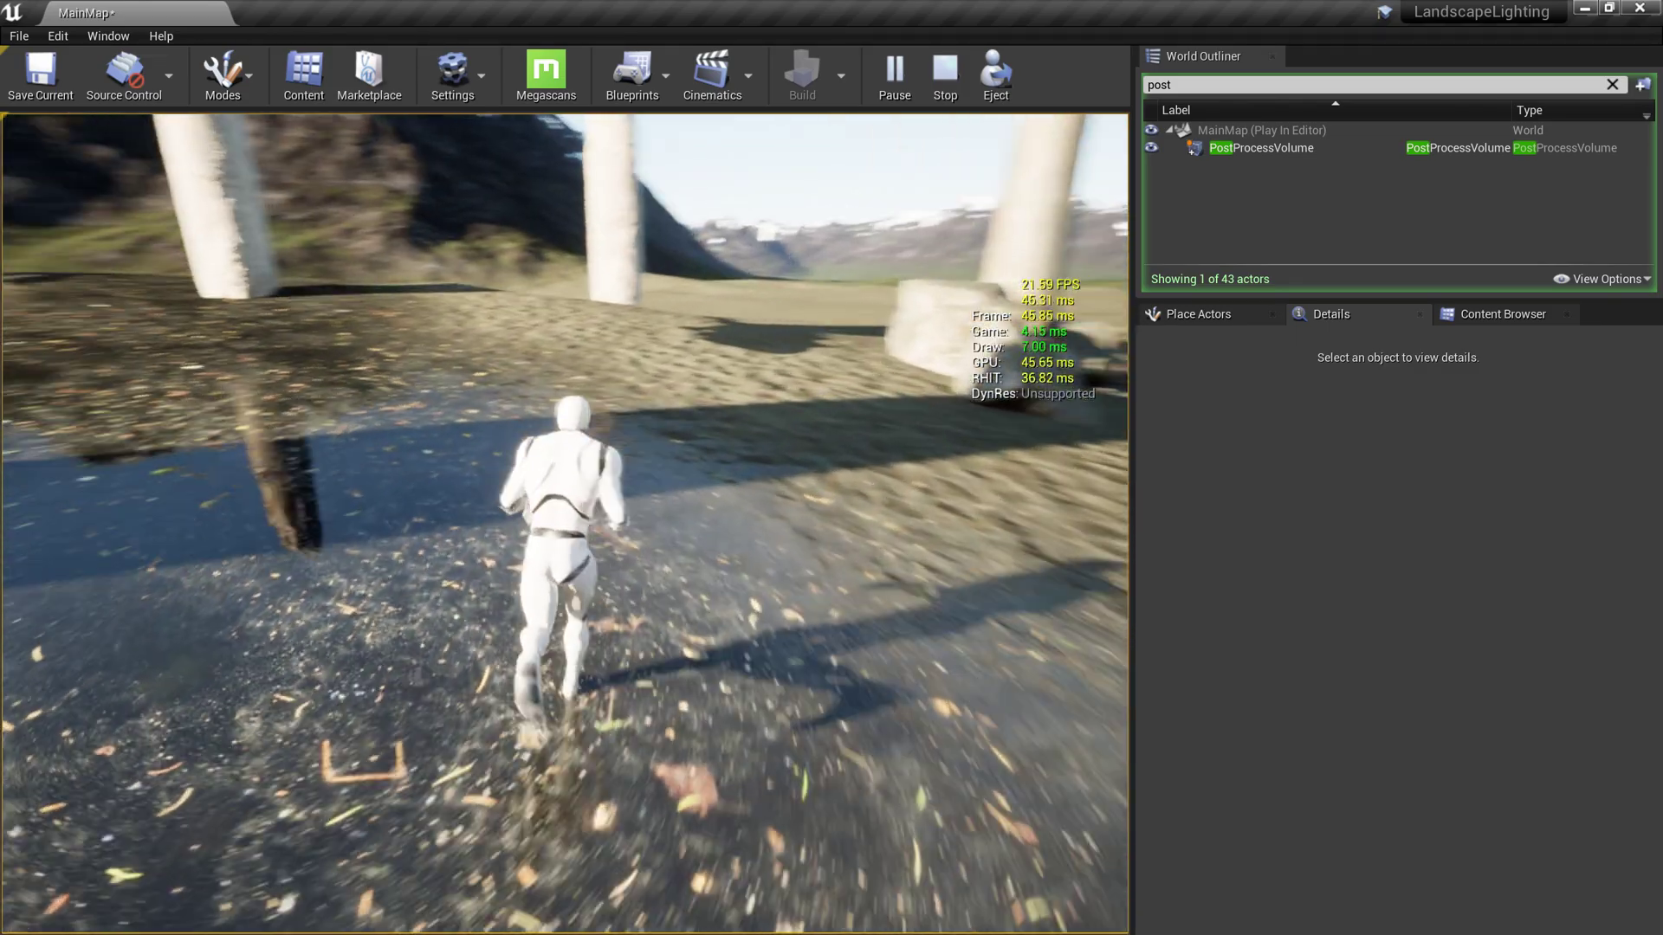
key("Escape")
Examine the wide landscape from a distance, with the columns, the grassy plain and the surrounding mountains in view.
right_click_drag(736, 545, 866, 589)
scroll(582, 663, "down", 5)
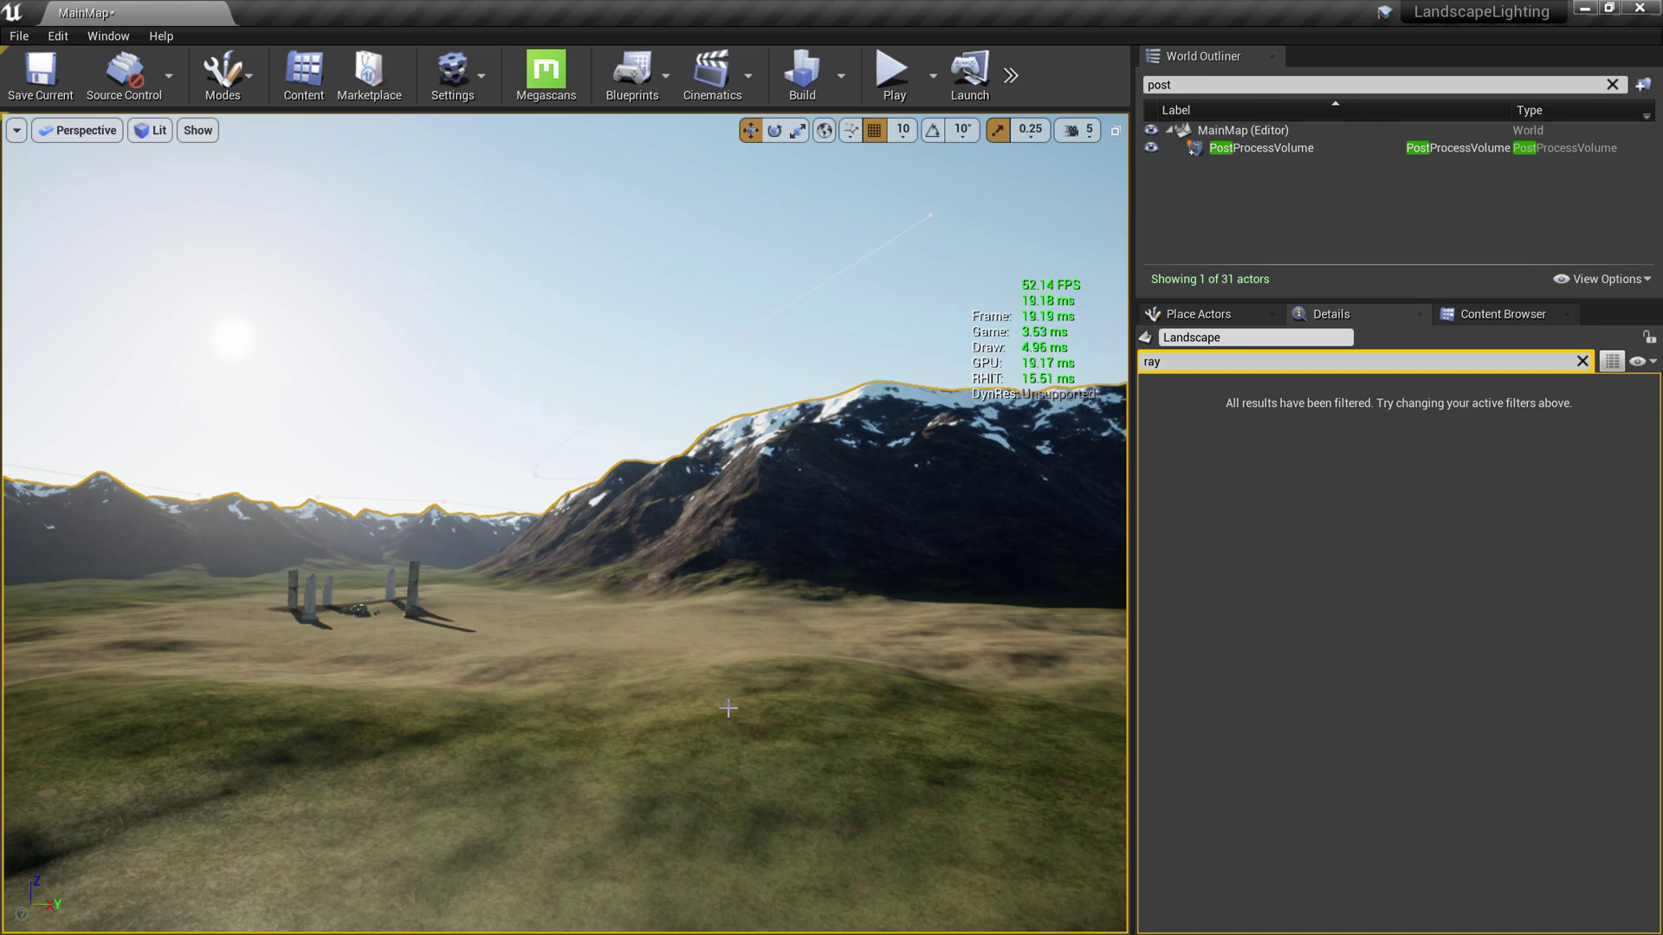
right_click_drag(873, 744, 929, 754)
right_click_drag(730, 741, 801, 626)
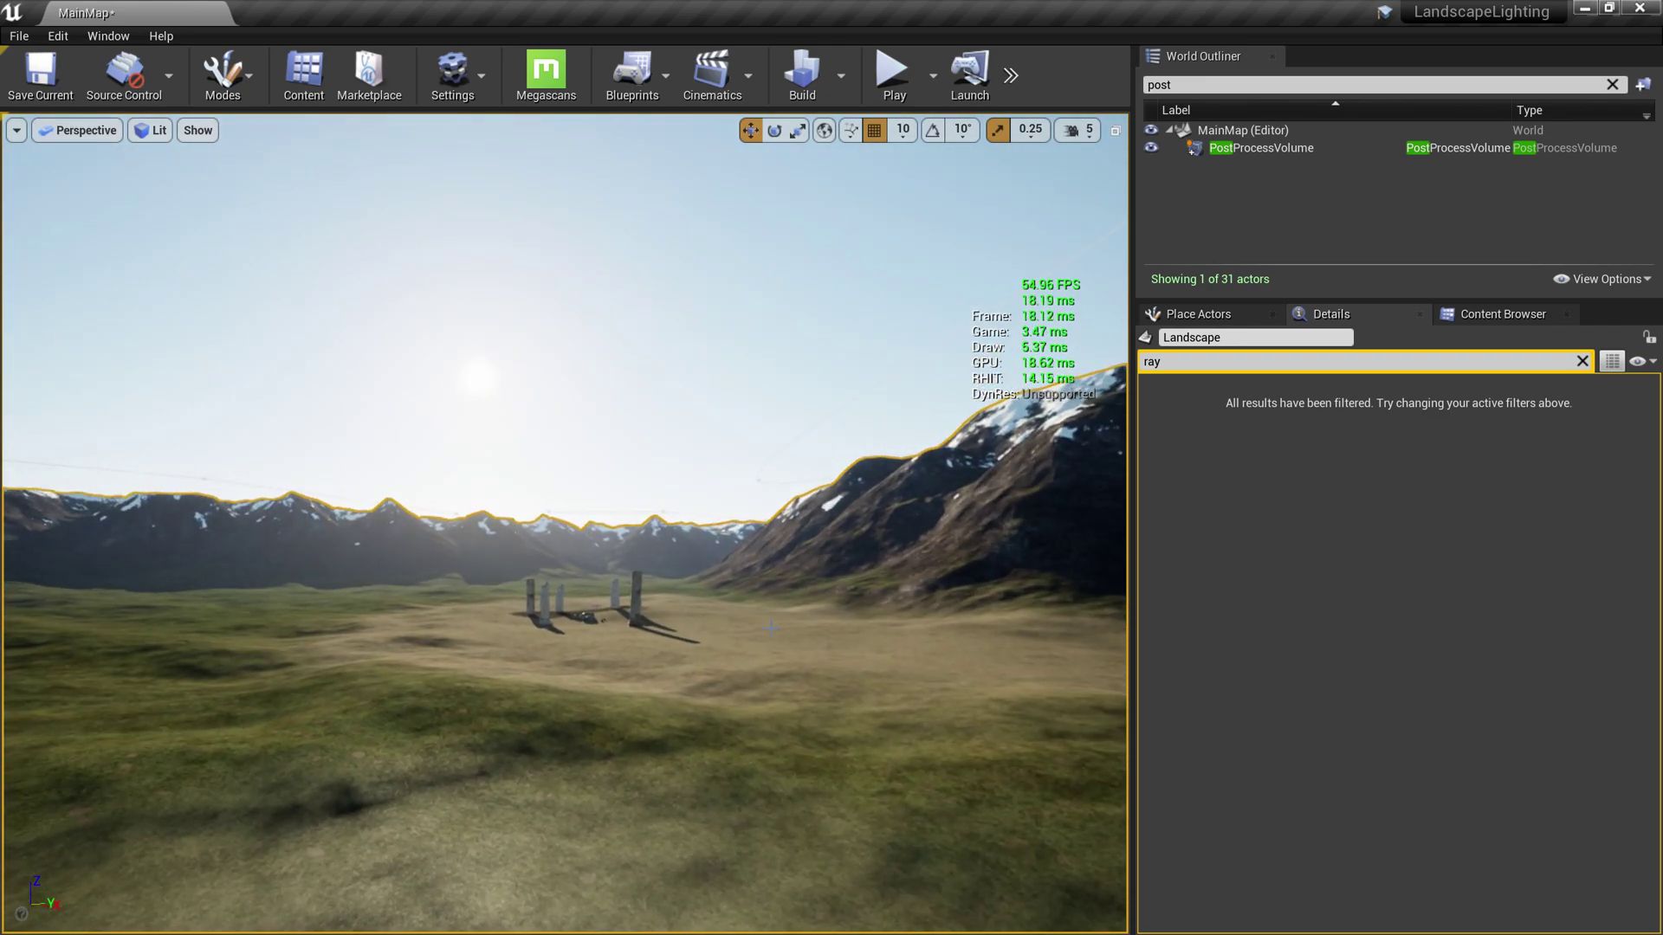